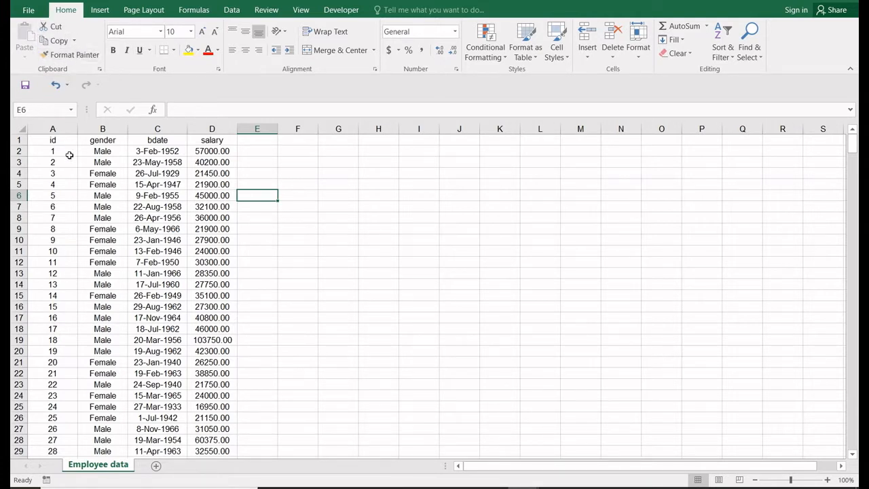
# Examine the id, gender, bdate and salary columns of the employee data.
pyautogui.moveTo(55, 140); pyautogui.dragTo(203, 229)
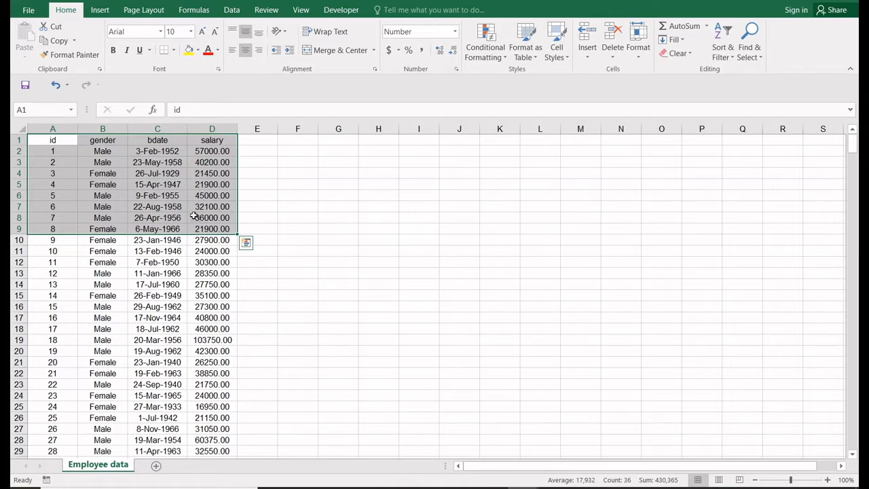
pyautogui.click(66, 128)
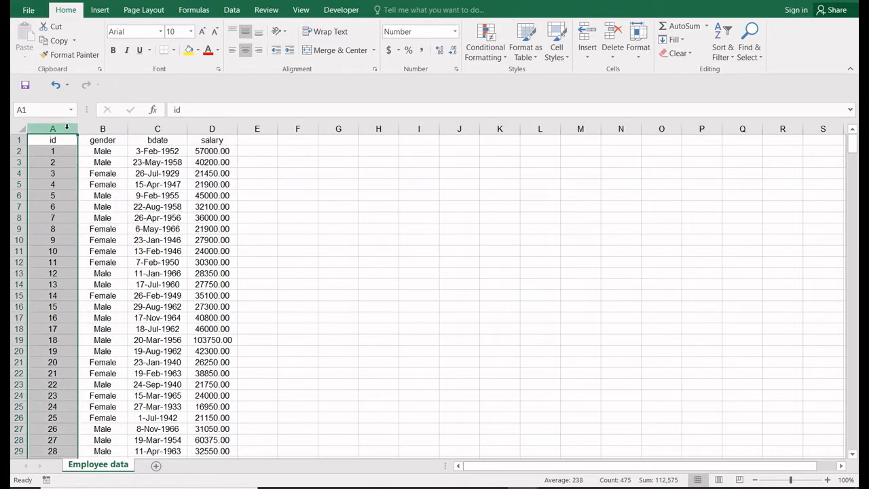
pyautogui.click(101, 129)
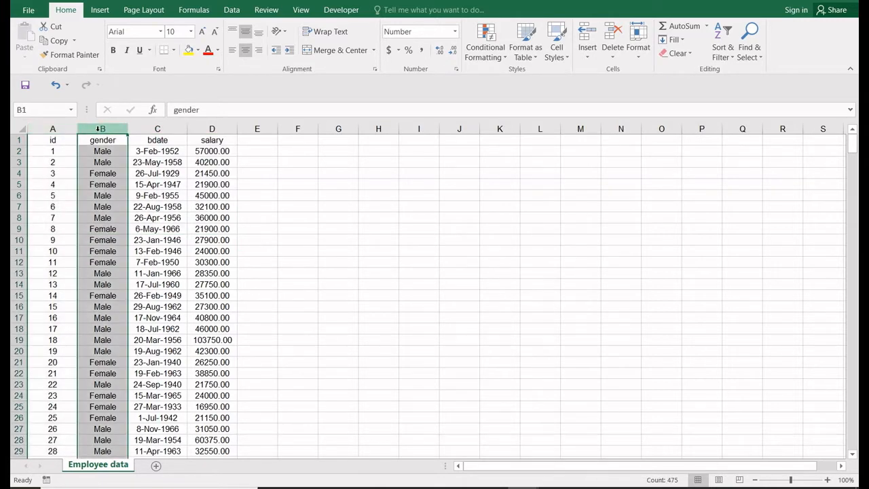
pyautogui.click(140, 128)
pyautogui.click(213, 129)
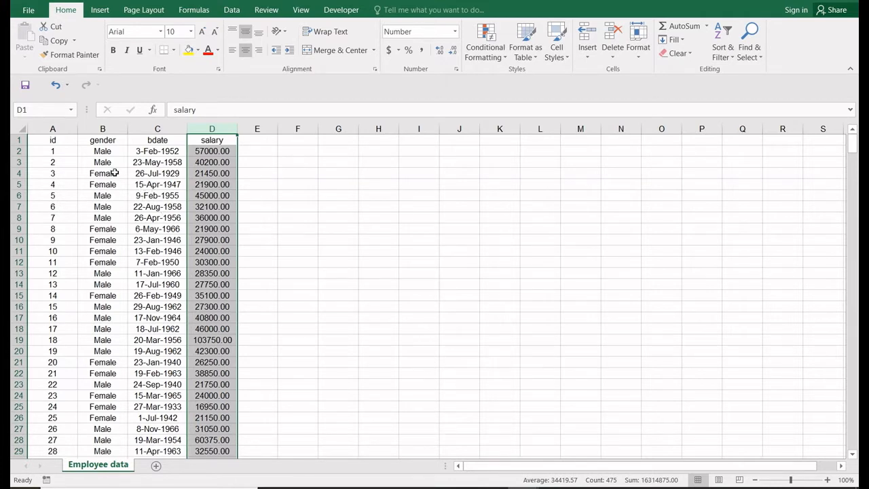
pyautogui.click(151, 141)
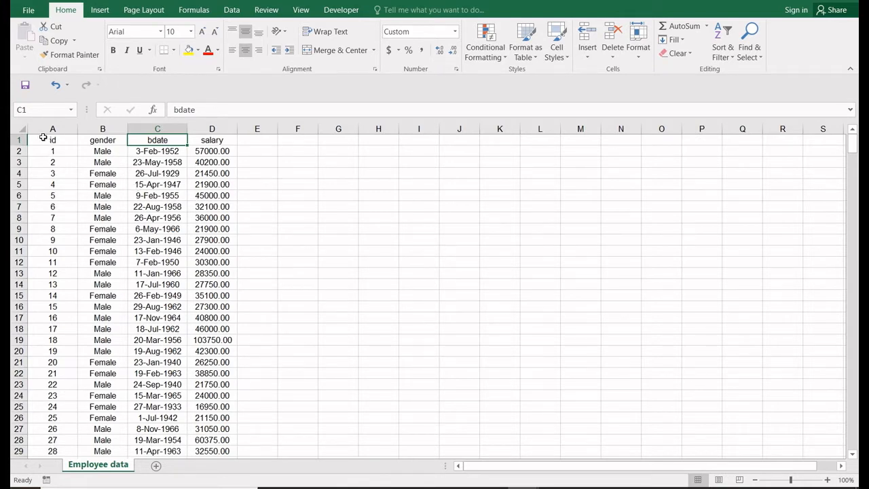
pyautogui.moveTo(42, 138); pyautogui.dragTo(234, 362)
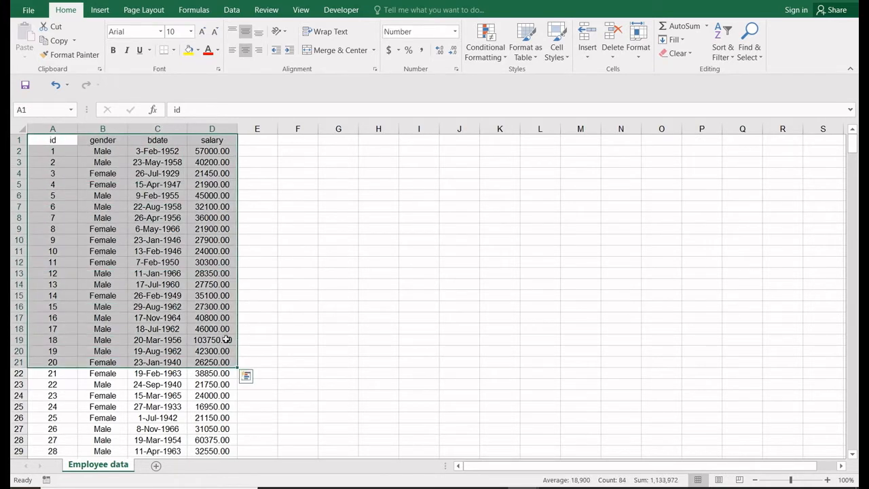
pyautogui.click(67, 142)
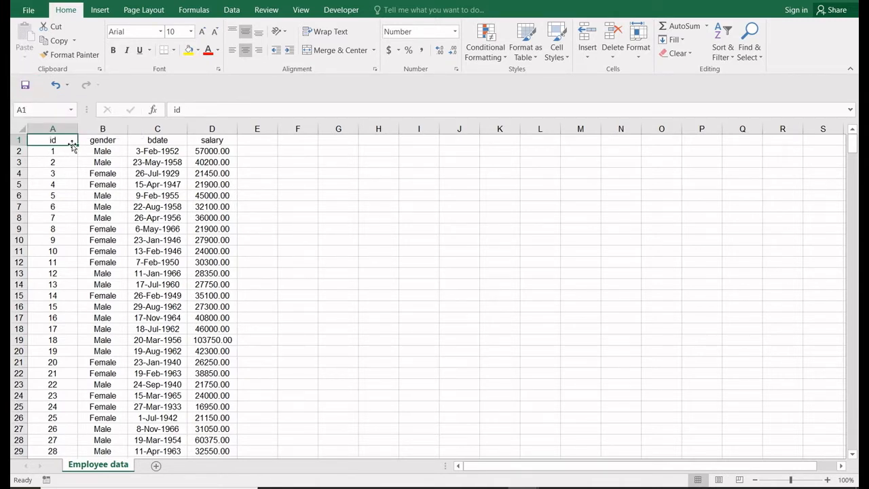
# Copy the id and gender header cells and review the available paste options without pasting.
pyautogui.moveTo(52, 139); pyautogui.dragTo(99, 140)
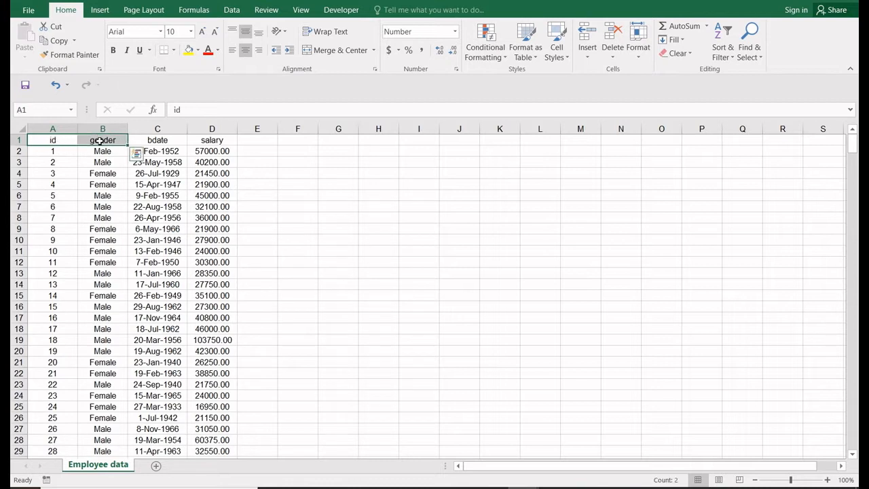
pyautogui.hotkey('ctrl', 'c')
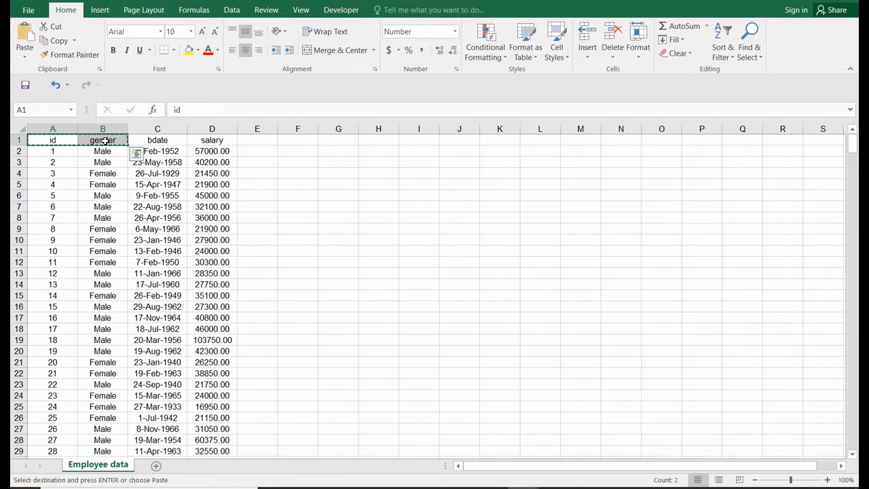
pyautogui.click(24, 60)
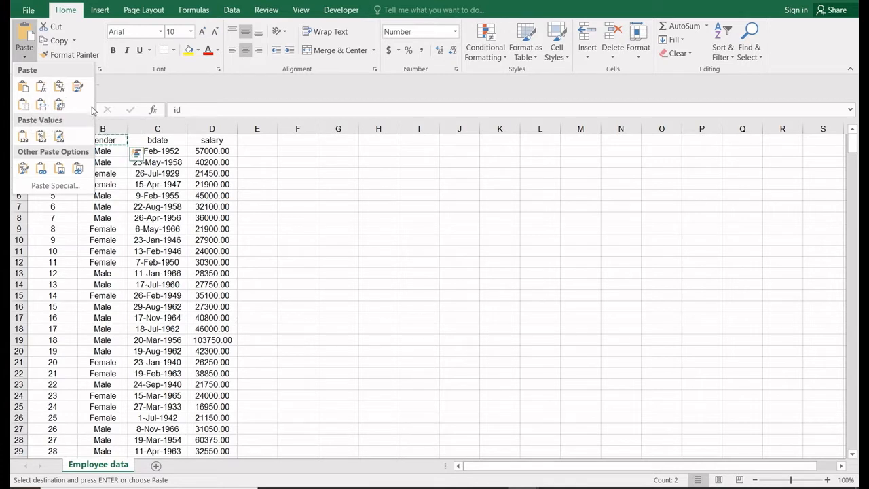
pyautogui.click(218, 147)
pyautogui.click(245, 147)
pyautogui.press('Escape')
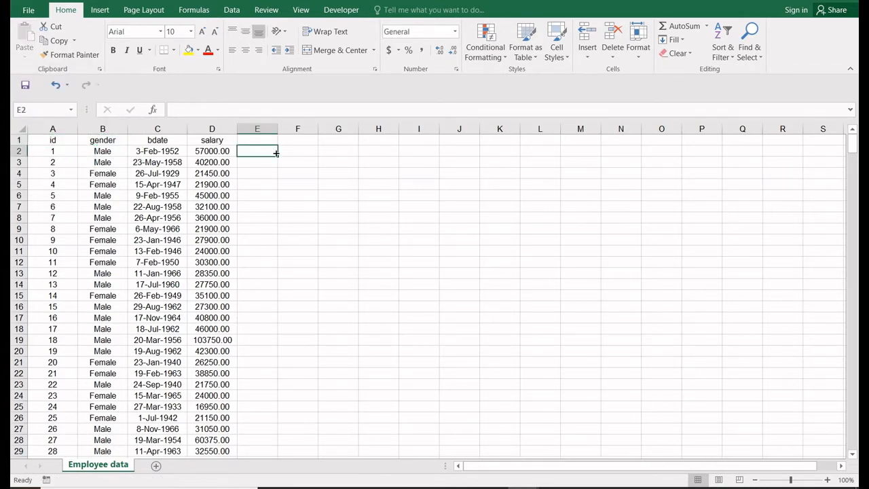
# Fill the salary header cell D1 with yellow.
pyautogui.press('Up')
pyautogui.press('Left')
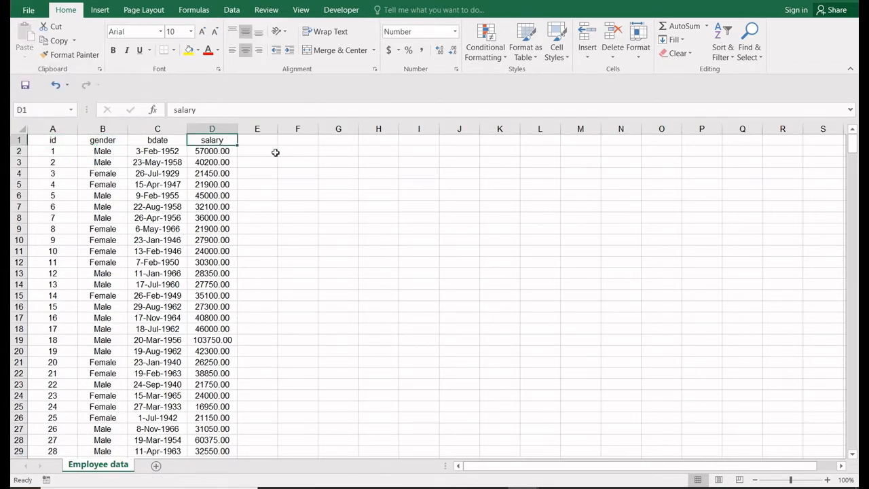
pyautogui.click(189, 50)
# Replace the first salary value in cell D2 with the formula =10000+10000.
pyautogui.click(213, 152)
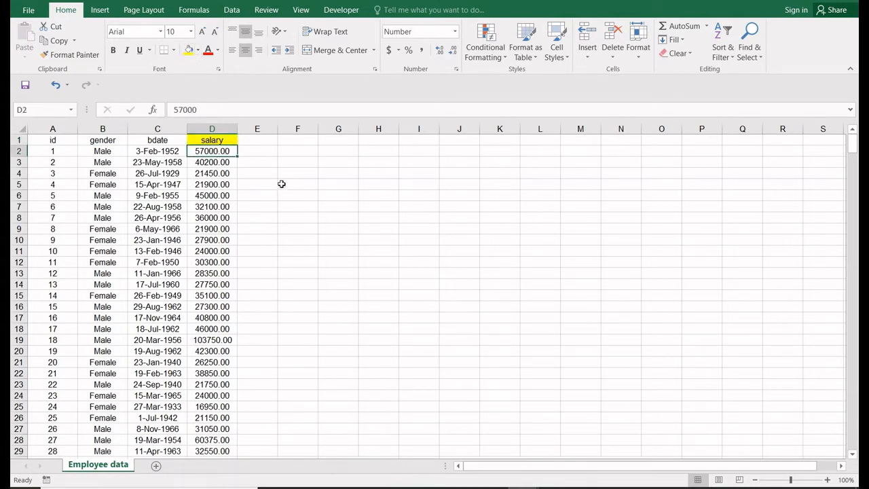
pyautogui.write('=')
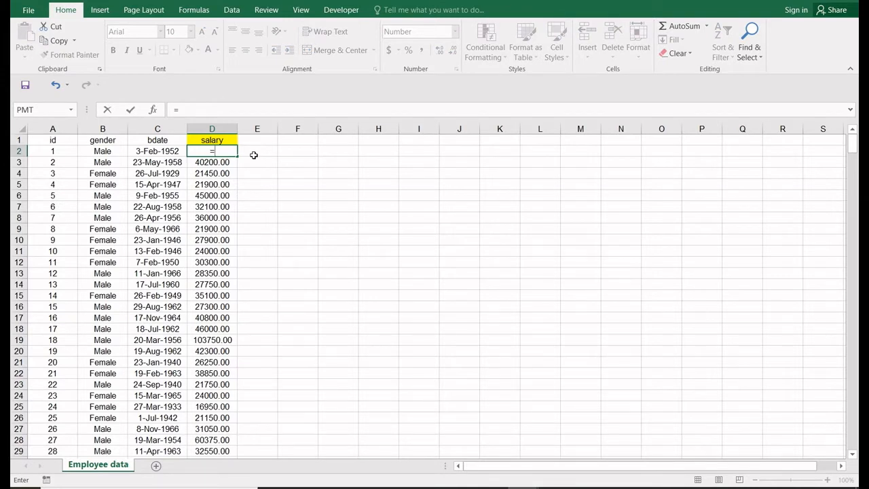
pyautogui.write('10000+10000')
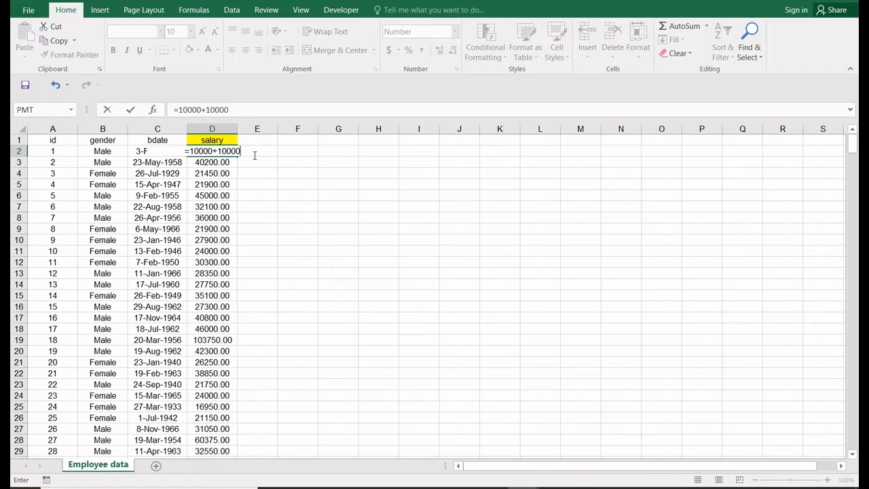
pyautogui.press('Return')
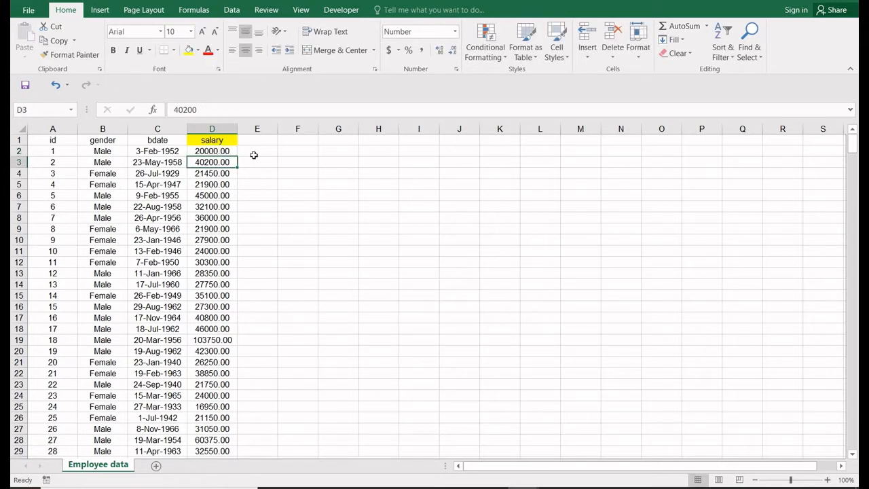
# Apply all borders to the salary header and its first value, cells D1:D2.
pyautogui.moveTo(221, 138)
pyautogui.mouseDown()
pyautogui.moveTo(225, 160)
pyautogui.moveTo(224, 151)
pyautogui.mouseUp()
pyautogui.press('alt')
pyautogui.press('h')
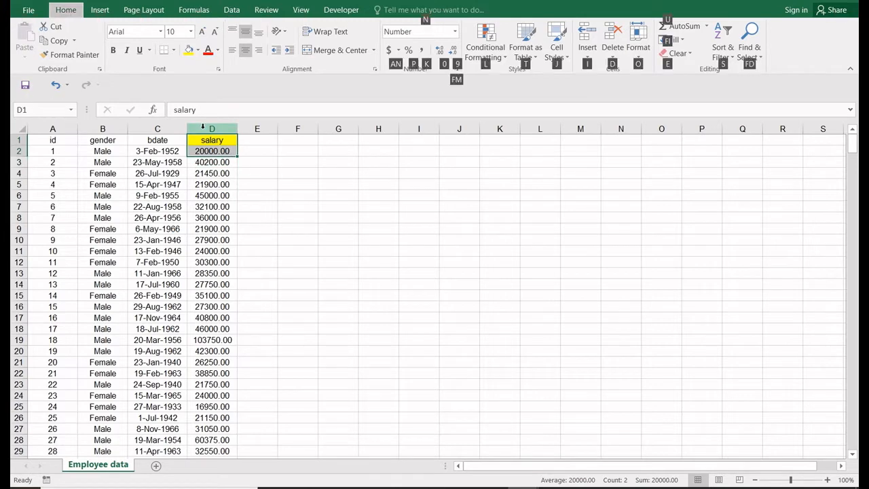
pyautogui.press('b')
pyautogui.press('a')
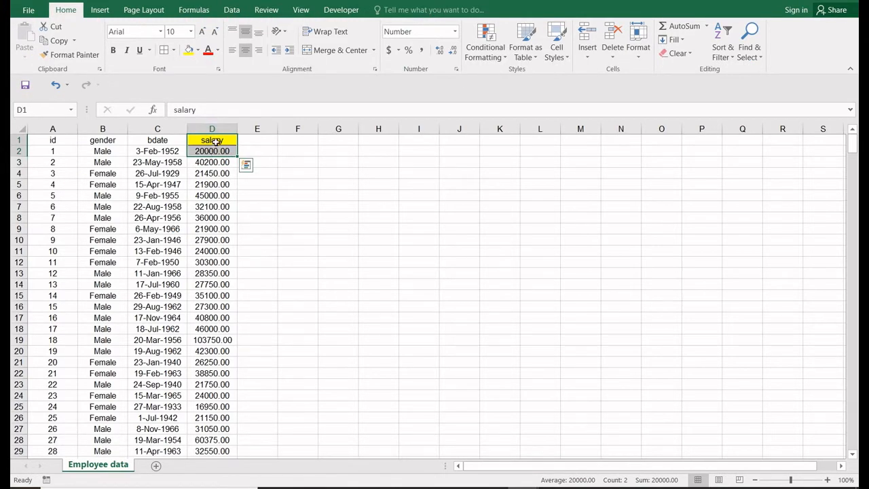
# Copy cells D1:D2 and paste them with all content and formatting into column E, starting at E1.
pyautogui.click(216, 141)
pyautogui.keyDown('shift'); pyautogui.click(215, 152); pyautogui.keyUp('shift')
pyautogui.hotkey('ctrl', 'c')
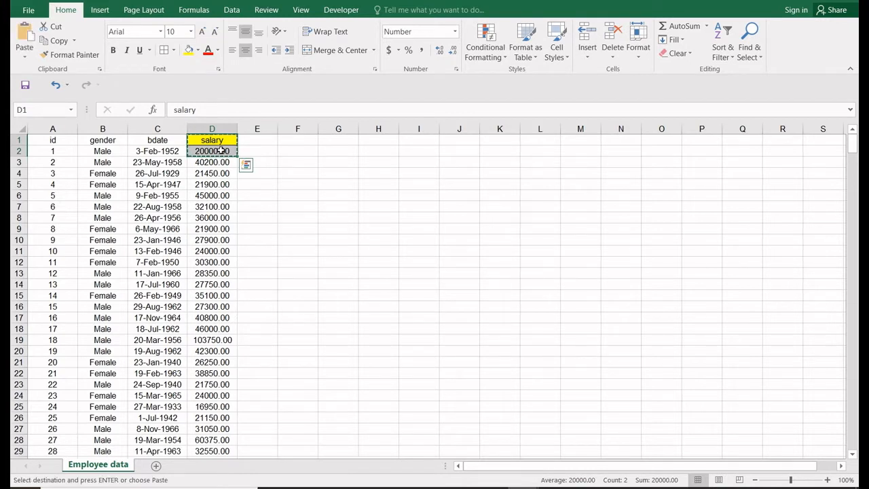
pyautogui.click(259, 140)
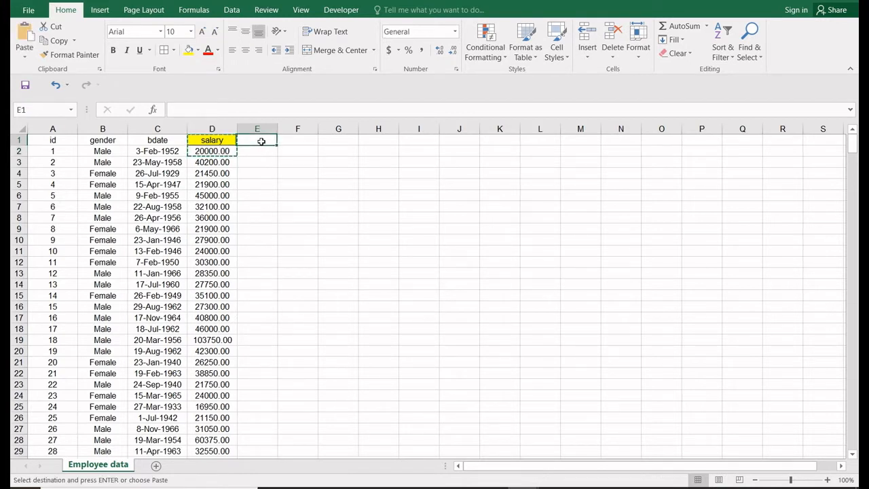
pyautogui.click(27, 57)
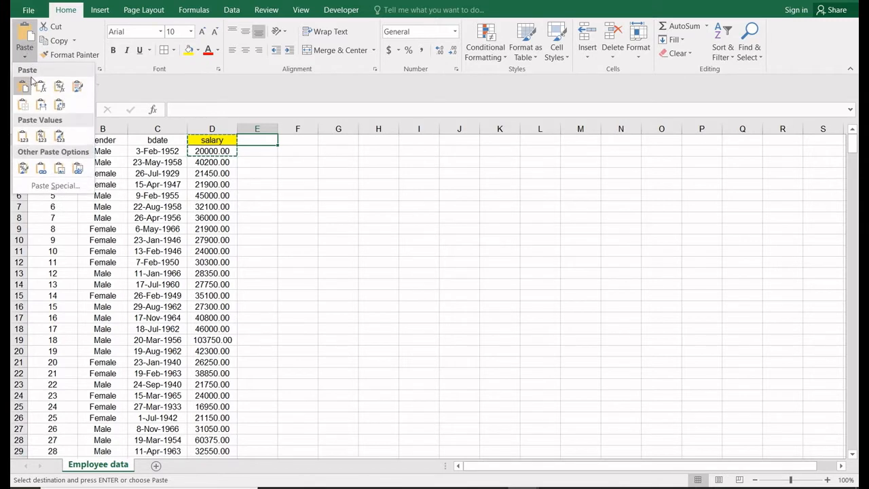
pyautogui.click(23, 85)
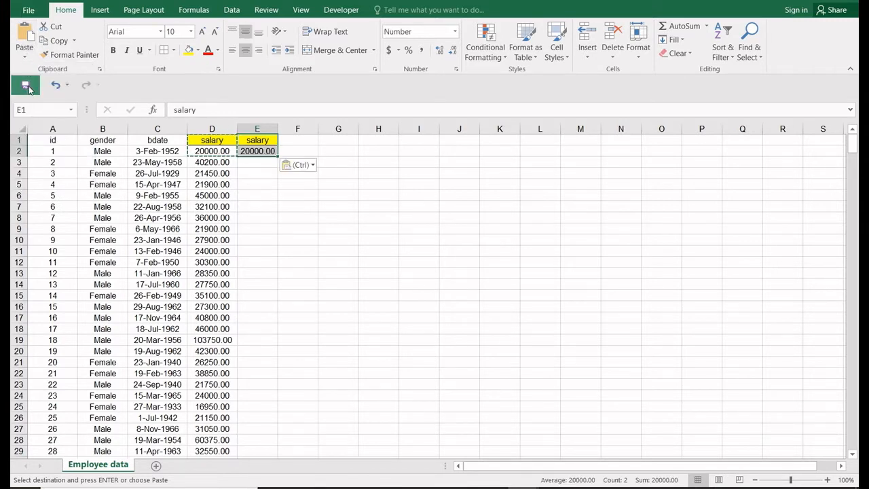
# Compare the formula and formatting of the pasted cells E1:E2 with the originals in D1:D2.
pyautogui.click(252, 150)
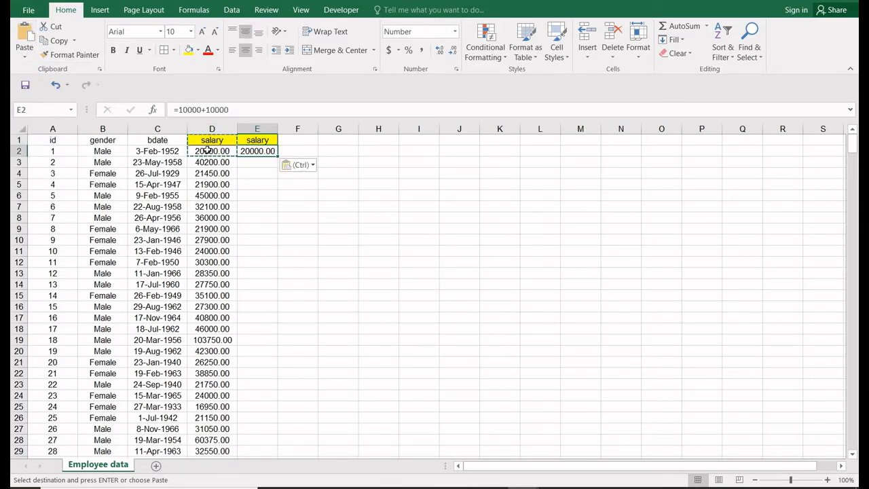
pyautogui.moveTo(210, 140); pyautogui.dragTo(259, 151)
pyautogui.press('Return')
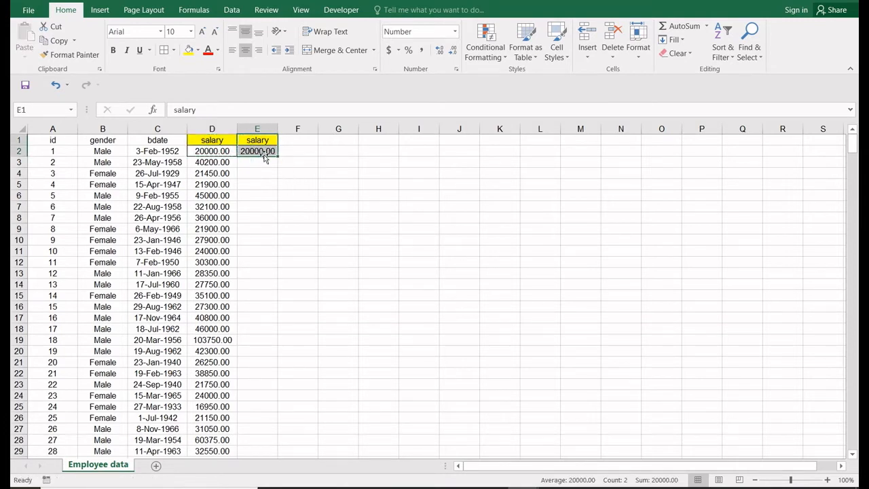
pyautogui.click(207, 140)
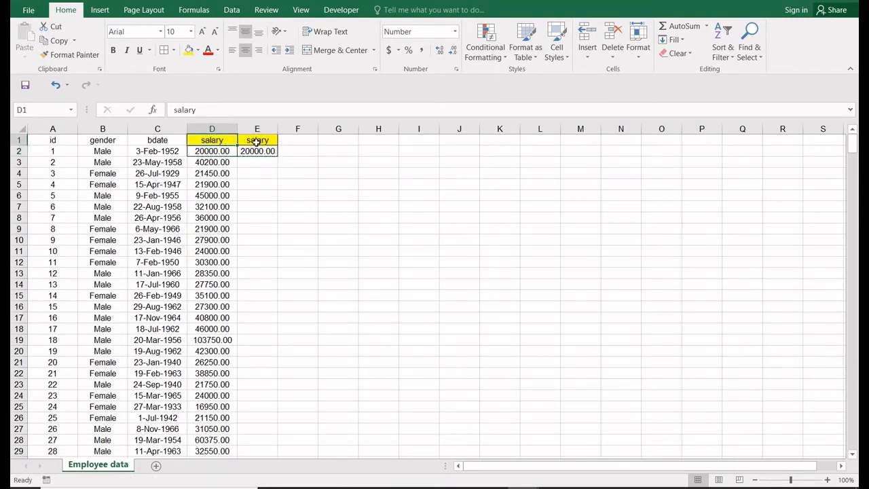
pyautogui.click(216, 152)
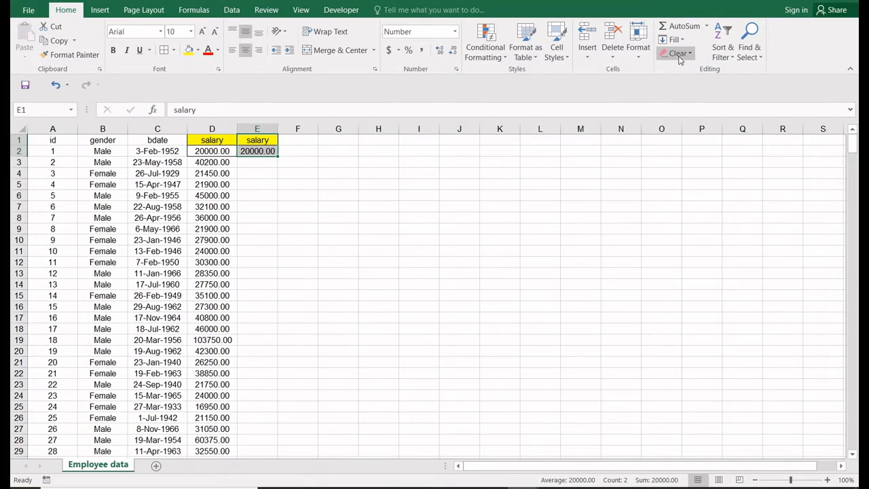
# Clear all contents and formatting from the pasted cells E1:E2.
pyautogui.click(687, 54)
pyautogui.click(680, 66)
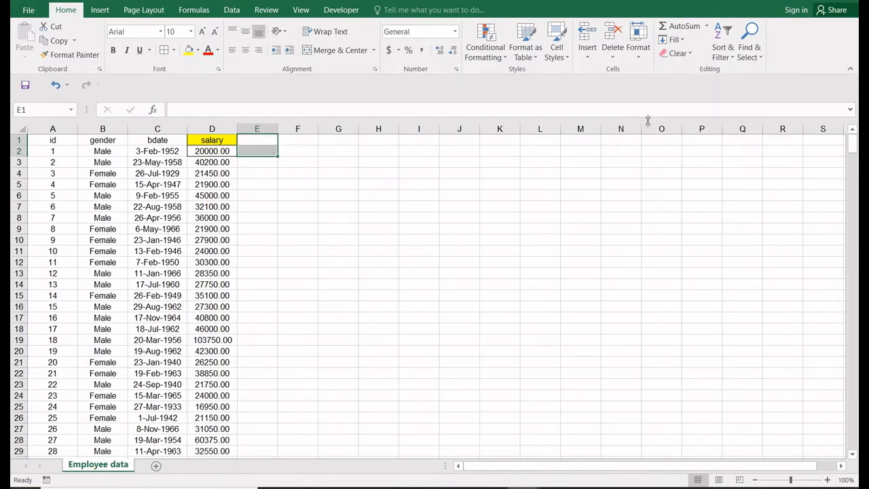
pyautogui.moveTo(255, 141); pyautogui.dragTo(261, 162)
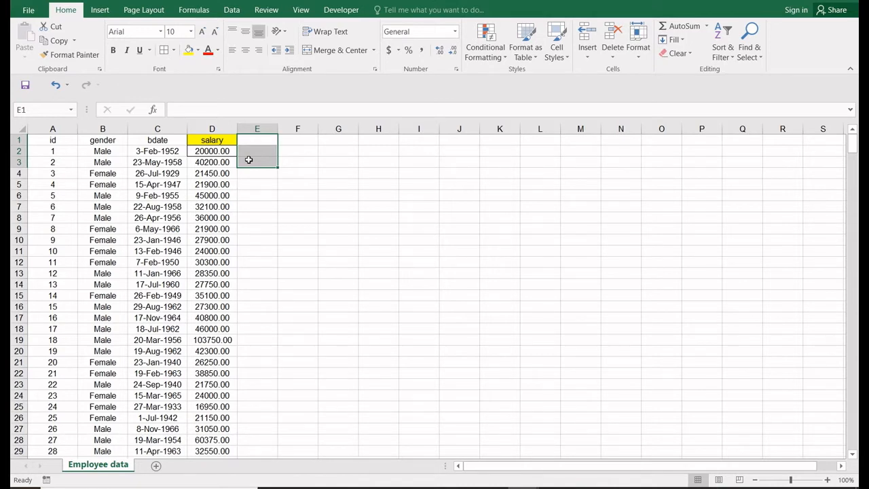
pyautogui.click(679, 53)
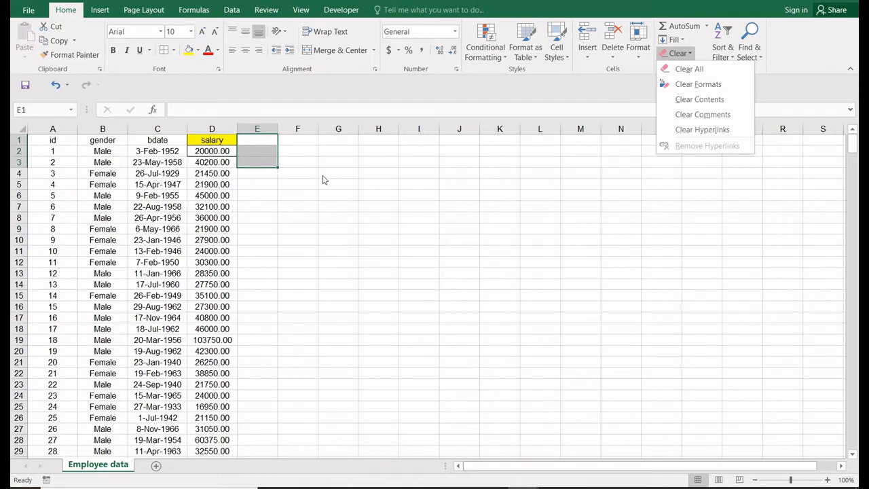
pyautogui.click(231, 132)
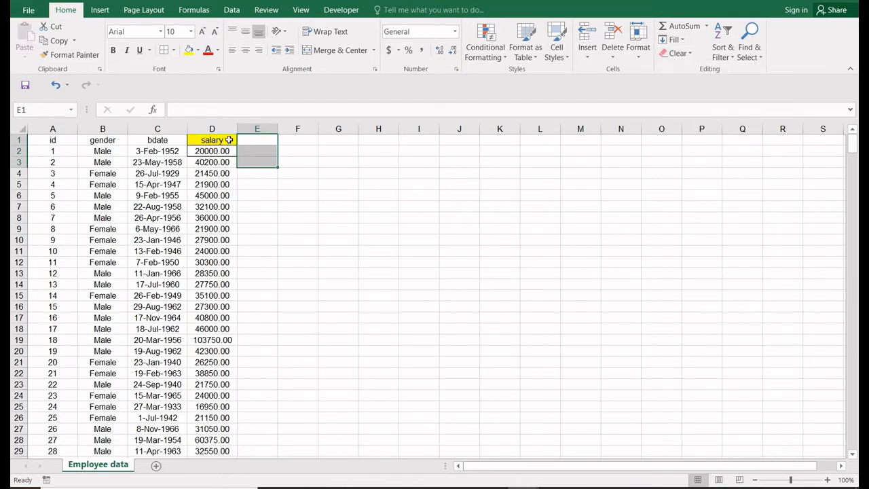
# Copy cells D1:D2, paste only their formulas into E1:E2, and check the result against the originals.
pyautogui.click(229, 140)
pyautogui.hotkey('shift', 'Down')
pyautogui.hotkey('ctrl', 'c')
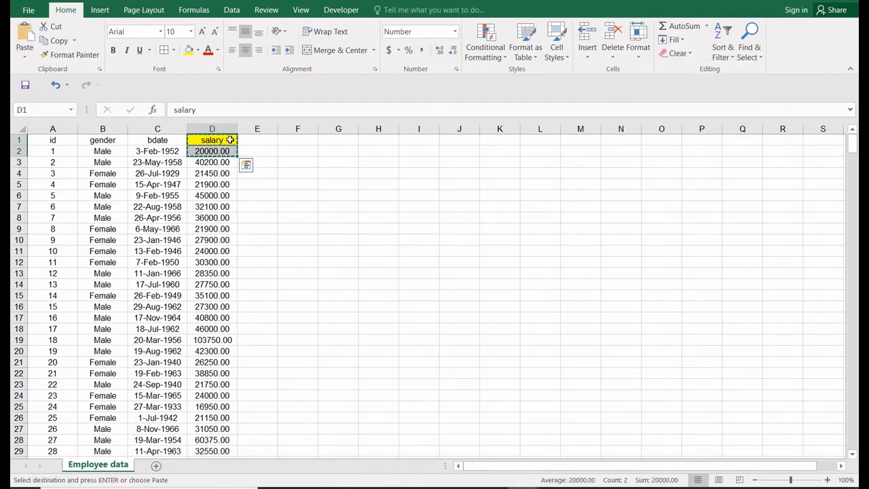
pyautogui.click(265, 140)
pyautogui.click(24, 57)
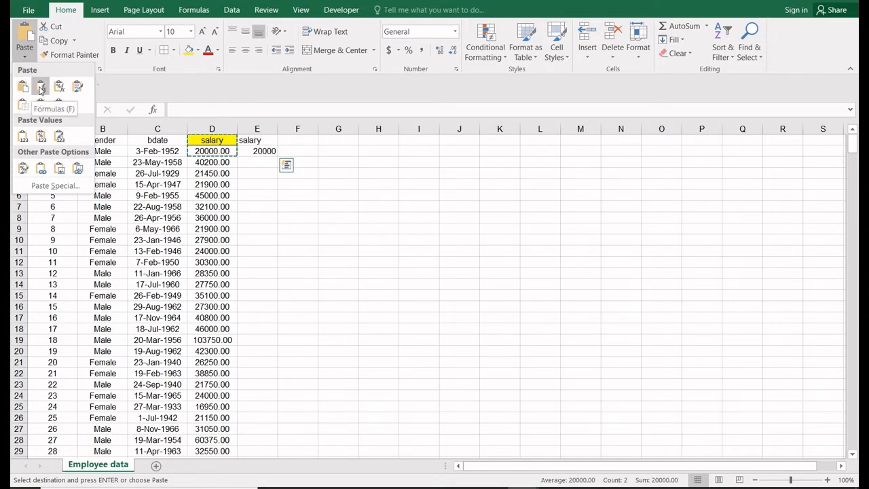
pyautogui.click(40, 87)
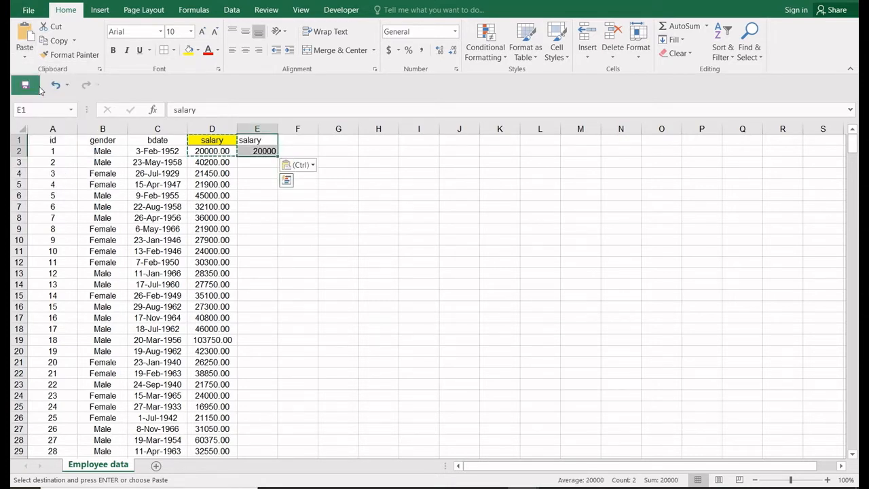
pyautogui.click(262, 152)
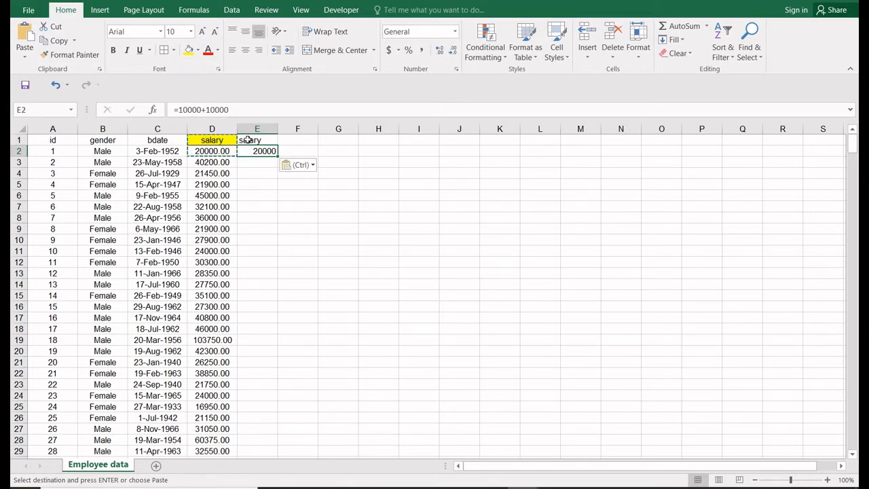
pyautogui.click(211, 139)
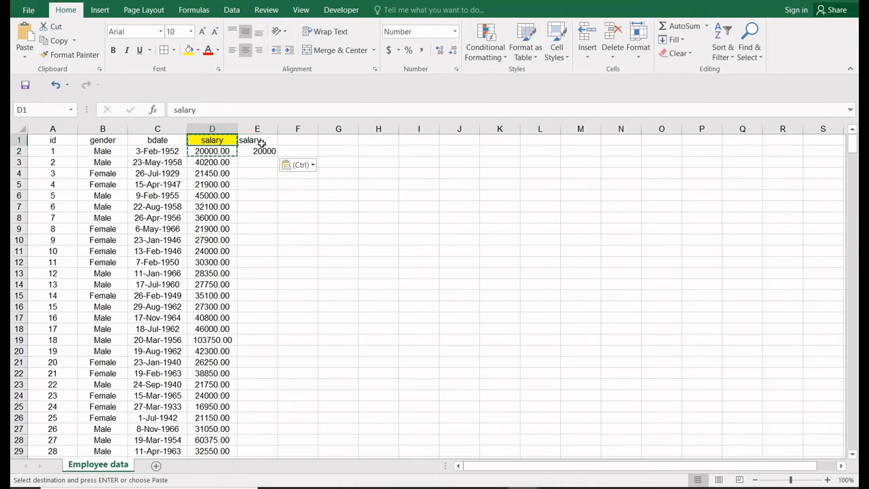
# Check the formula in D2 and delete the contents of cells E1:E3.
pyautogui.click(227, 152)
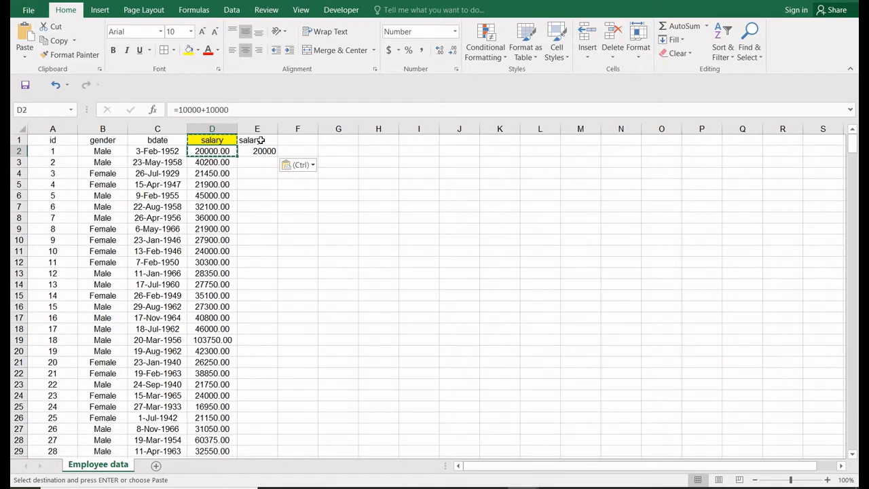
pyautogui.moveTo(260, 140); pyautogui.dragTo(267, 163)
pyautogui.press('Delete')
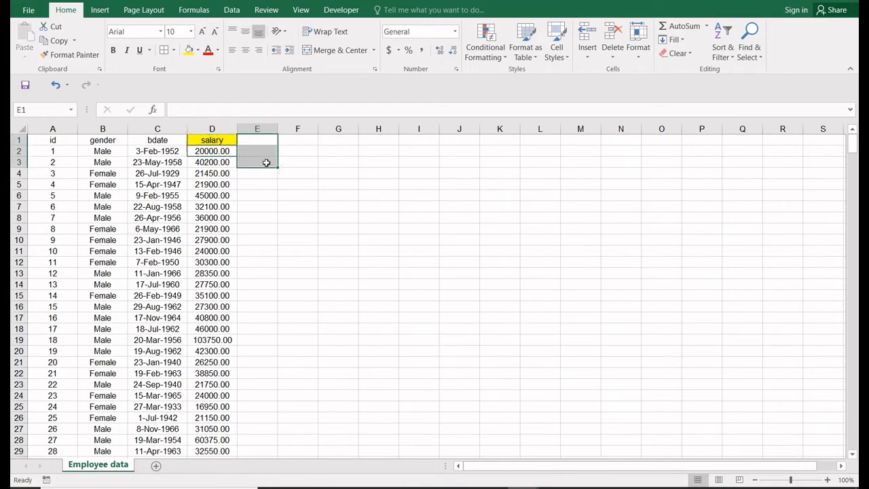
pyautogui.moveTo(206, 140)
pyautogui.mouseDown()
pyautogui.moveTo(214, 163)
pyautogui.moveTo(214, 151)
pyautogui.mouseUp()
pyautogui.hotkey('ctrl', 'c')
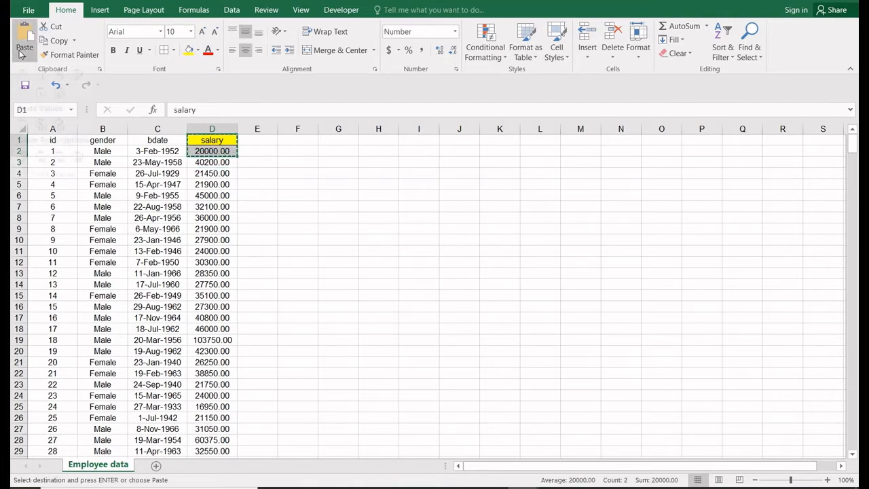
pyautogui.click(25, 58)
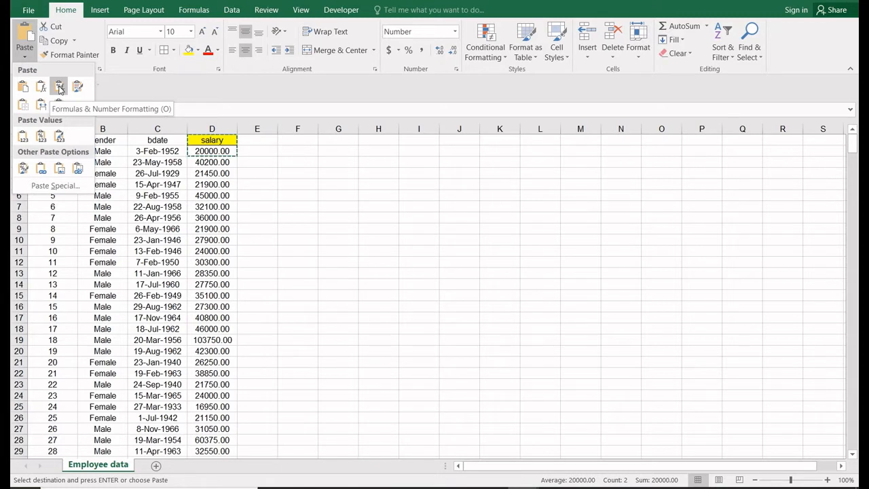
pyautogui.click(59, 87)
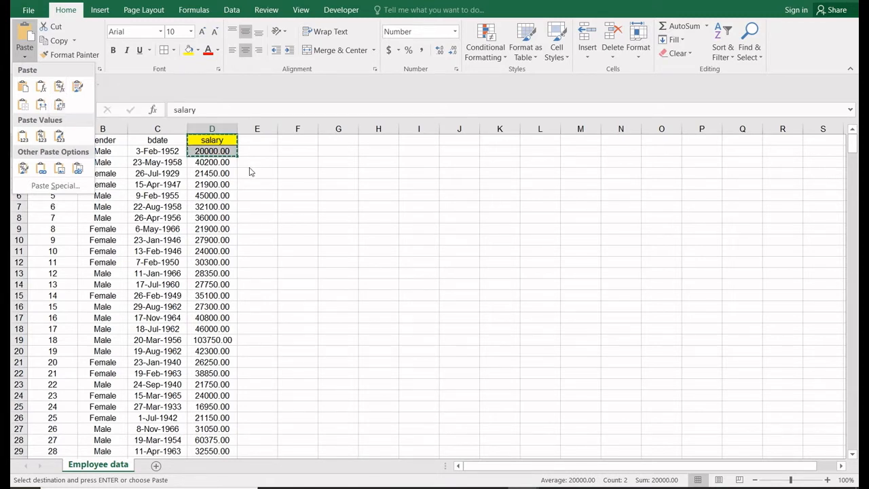
pyautogui.press('Escape')
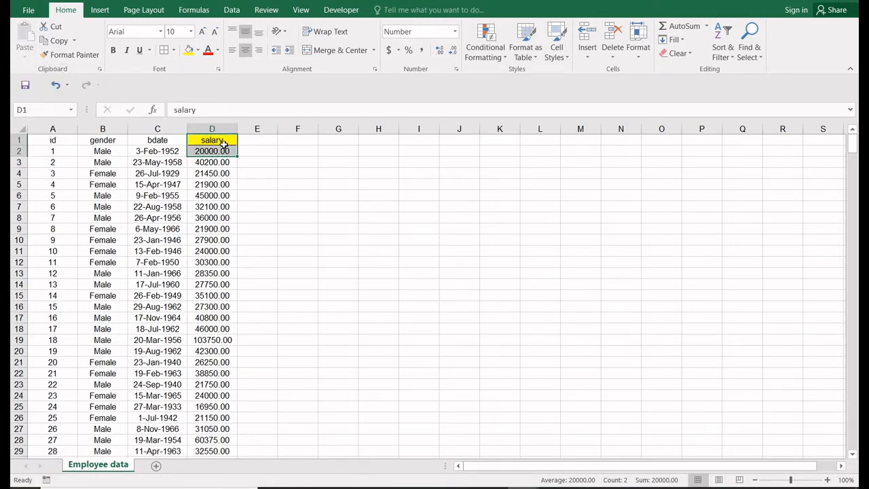
pyautogui.click(224, 144)
pyautogui.click(227, 151)
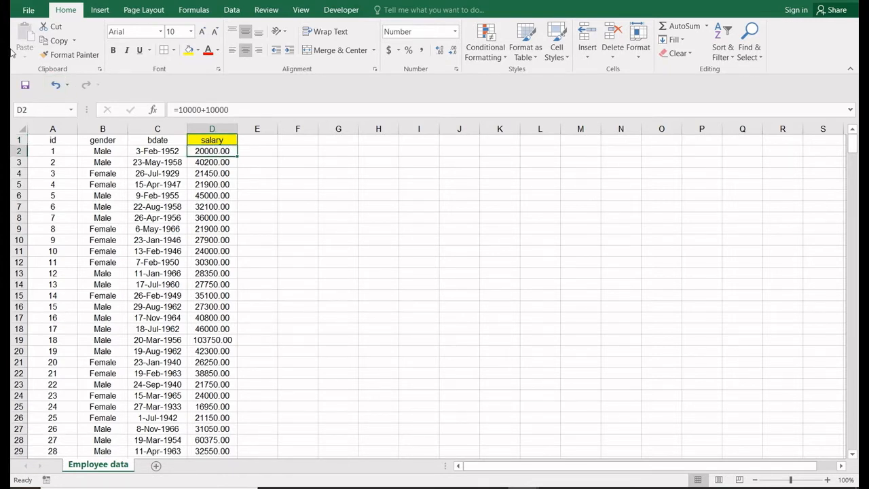
# Copy cells D1:D2 and paste them transposed into a row starting at E1.
pyautogui.press('Up')
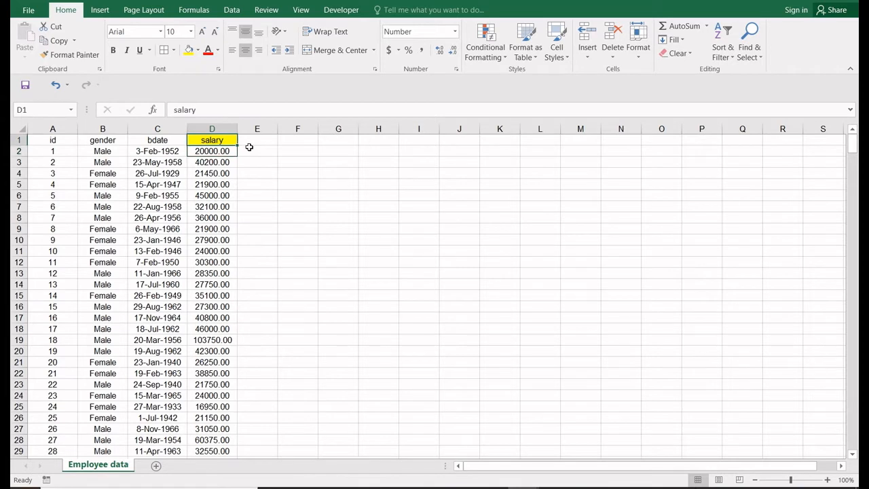
pyautogui.hotkey('shift', 'Down')
pyautogui.hotkey('ctrl', 'c')
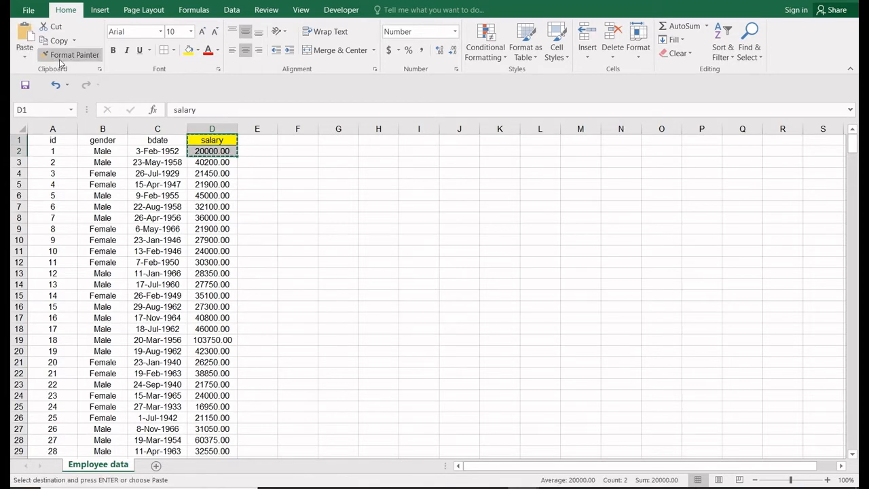
pyautogui.click(24, 52)
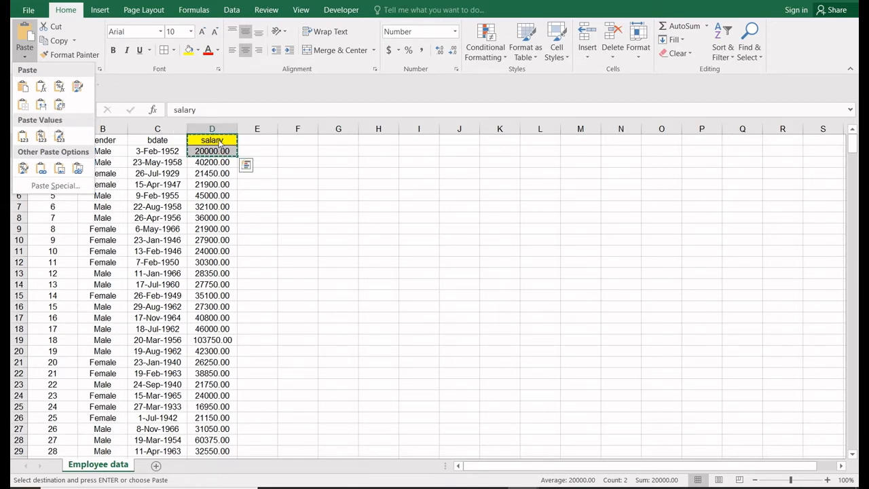
pyautogui.click(259, 141)
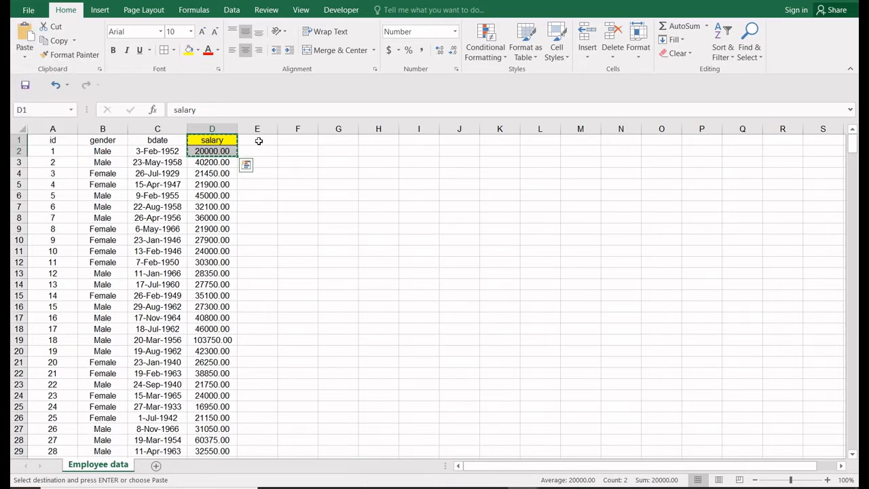
pyautogui.click(25, 54)
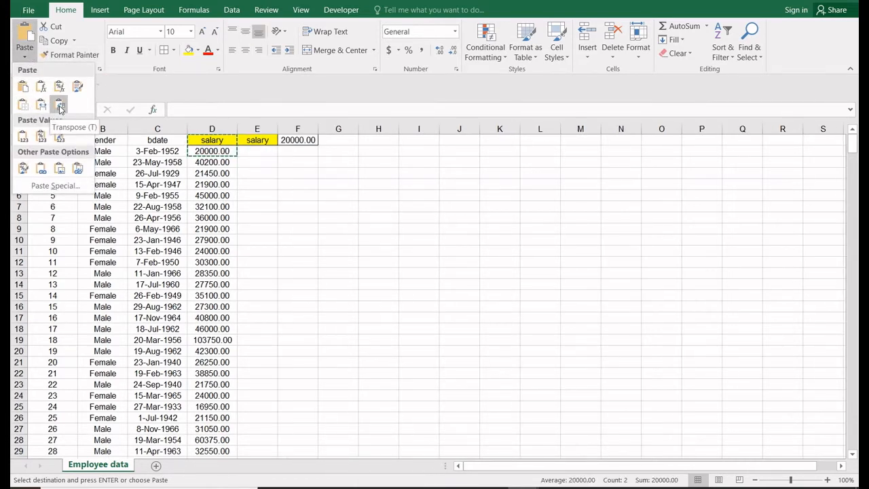
pyautogui.click(59, 107)
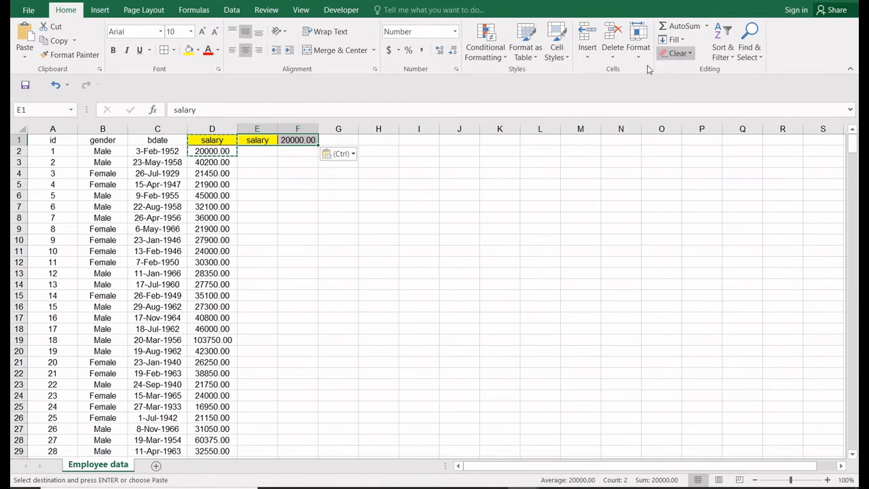
# Clear all contents and formatting from the transposed cells E1:F1.
pyautogui.click(676, 53)
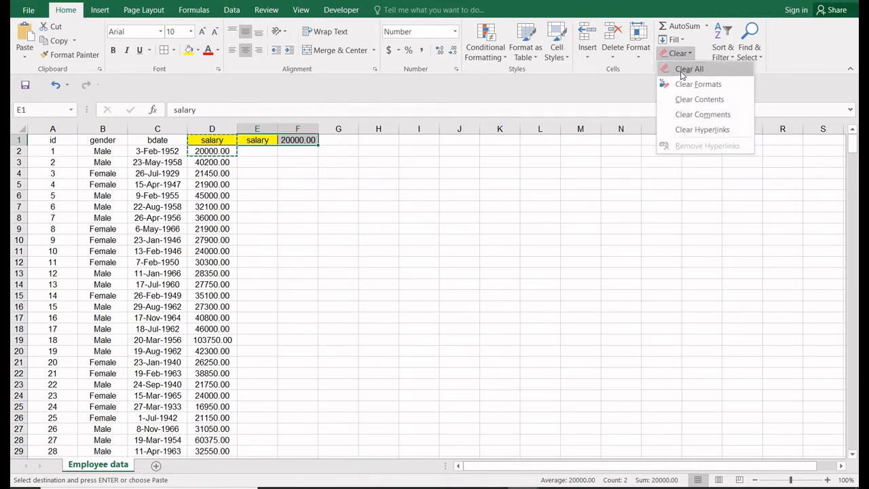
pyautogui.click(686, 70)
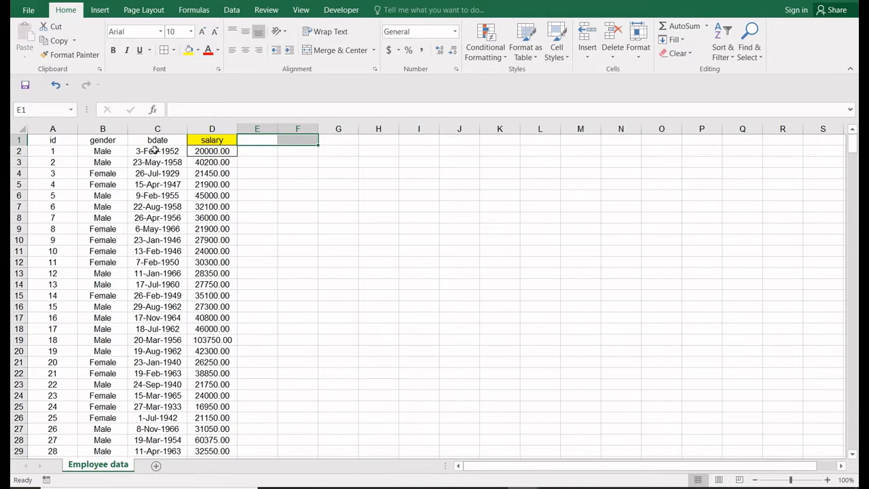
# Copy cells D1:D2 and paste them as links to the source cells, starting at E1.
pyautogui.moveTo(231, 139); pyautogui.dragTo(227, 154)
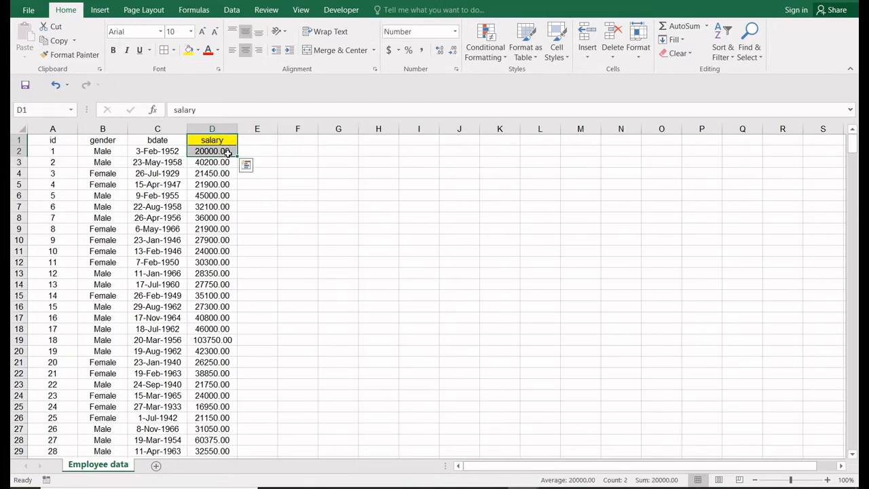
pyautogui.hotkey('ctrl', 'c')
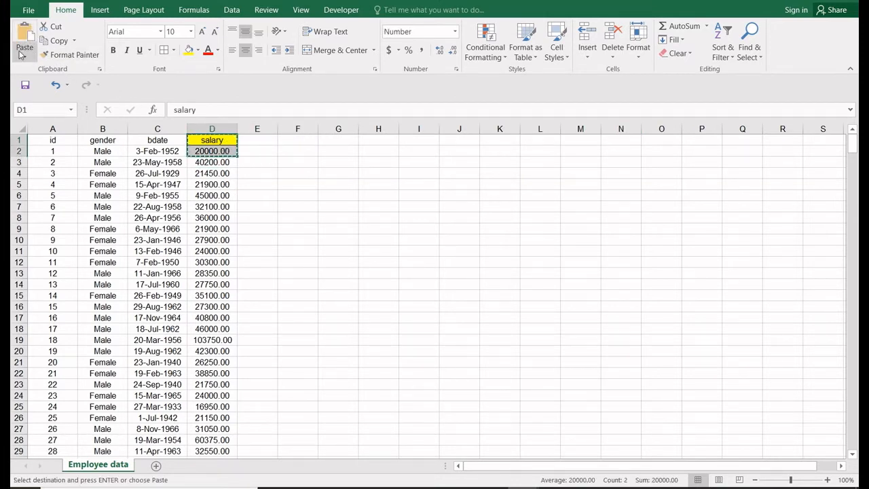
pyautogui.click(26, 56)
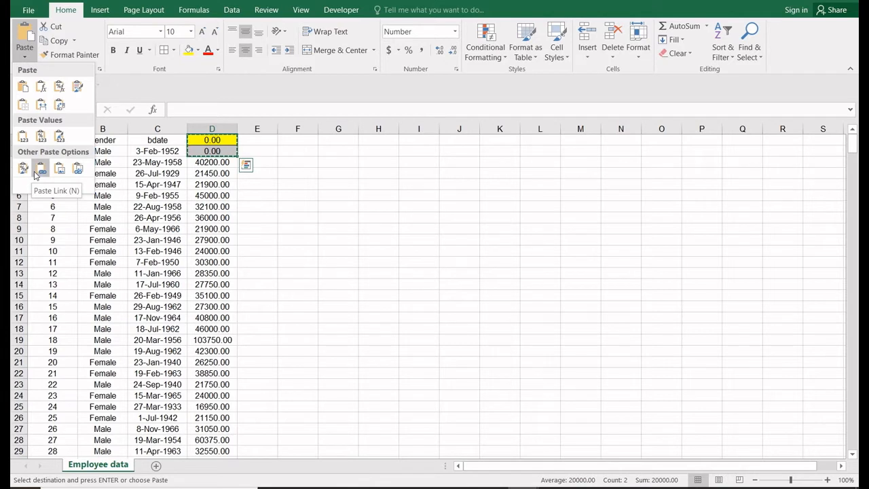
pyautogui.click(256, 142)
pyautogui.click(265, 140)
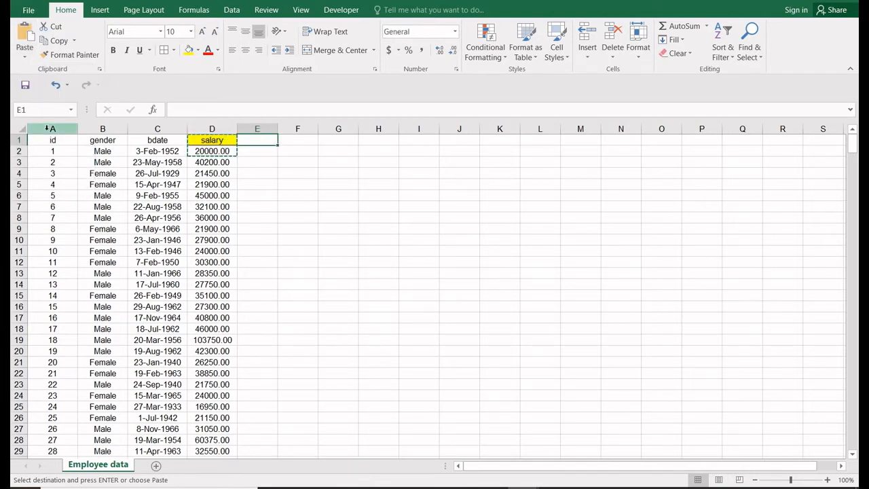
pyautogui.click(25, 59)
pyautogui.click(41, 169)
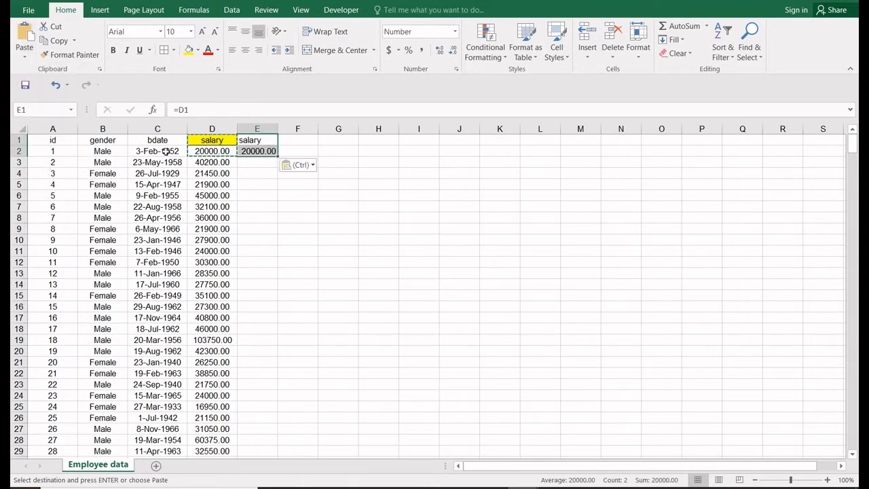
# Test the link by changing the D1 header to "salar" and checking E1, and undo the edit.
pyautogui.click(219, 142)
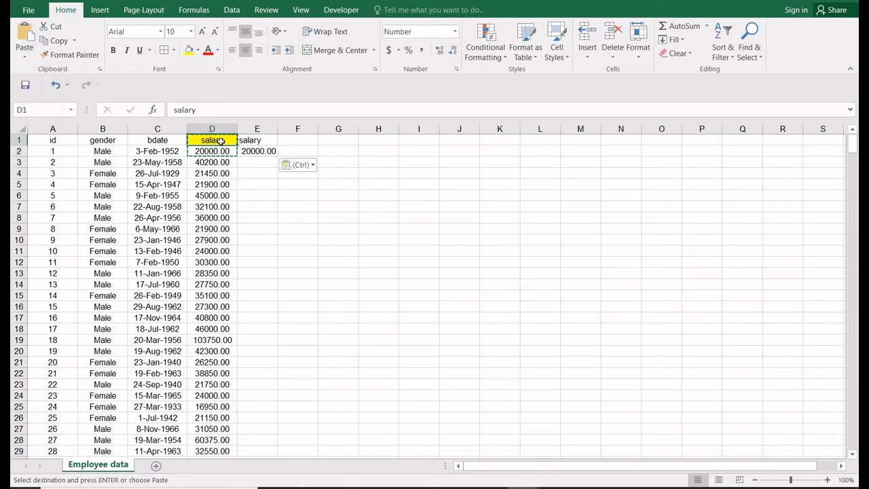
pyautogui.doubleClick(221, 141)
pyautogui.press('BackSpace')
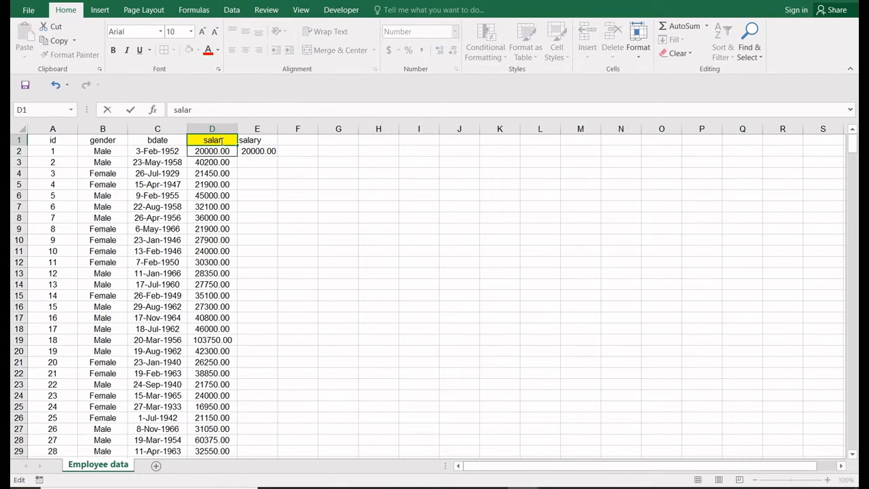
pyautogui.press('Return')
pyautogui.press('Up')
pyautogui.press('Right')
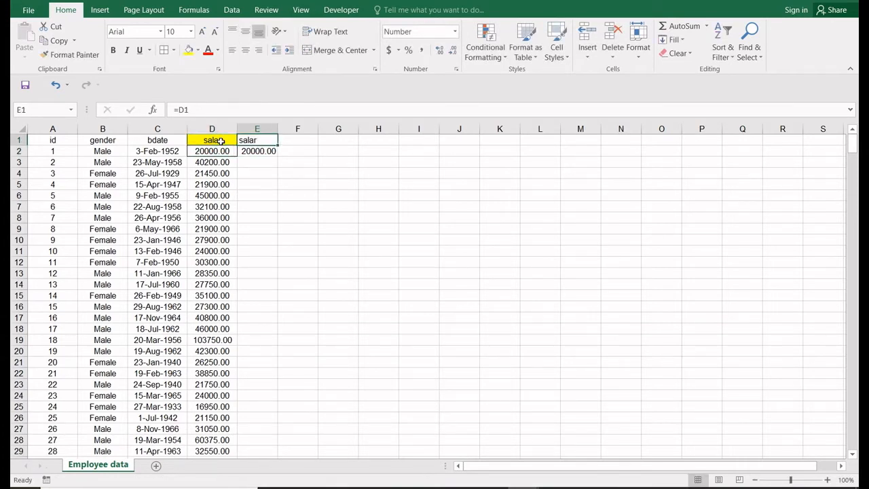
pyautogui.hotkey('ctrl', 'z')
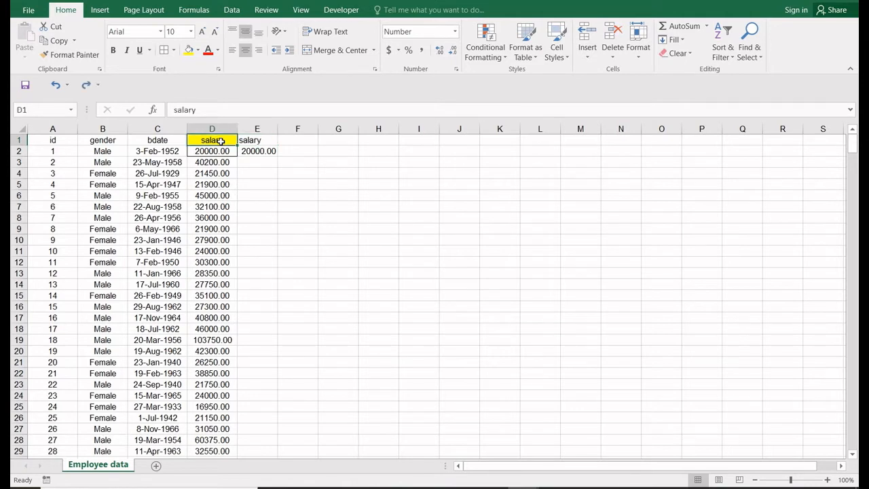
# Clear all contents and formatting from the linked cells E1:E2.
pyautogui.moveTo(253, 139); pyautogui.dragTo(258, 151)
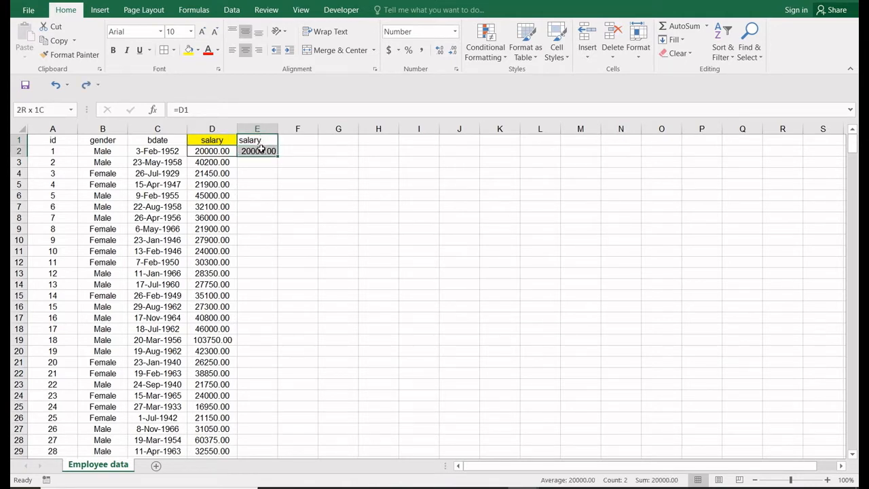
pyautogui.click(677, 53)
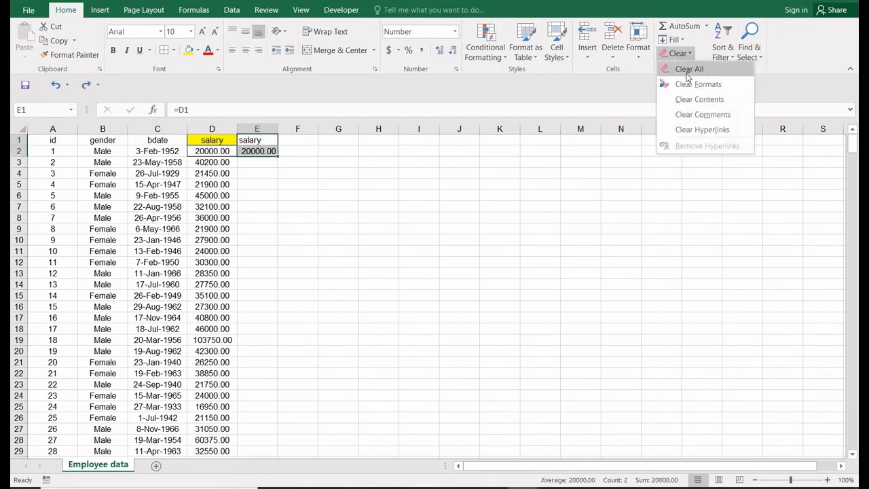
pyautogui.click(687, 69)
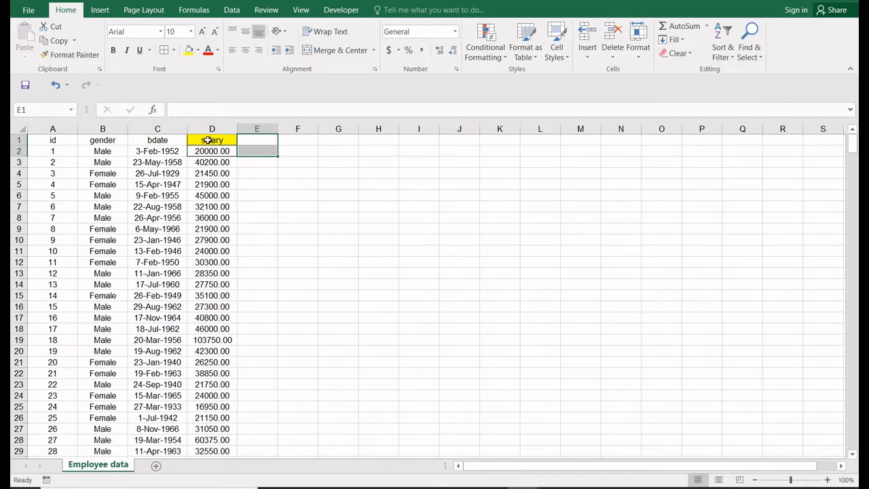
# Copy cells D1:D2 and paste them as a linked picture at F1.
pyautogui.moveTo(208, 140); pyautogui.dragTo(208, 148)
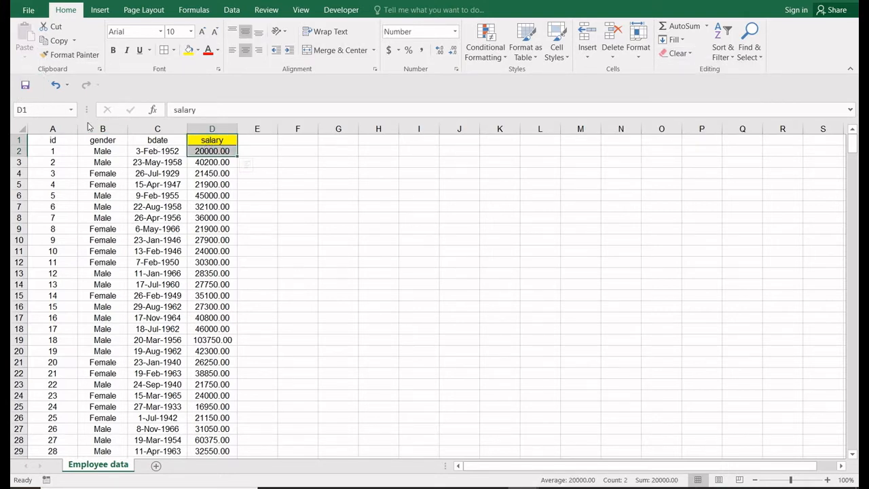
pyautogui.hotkey('ctrl', 'c')
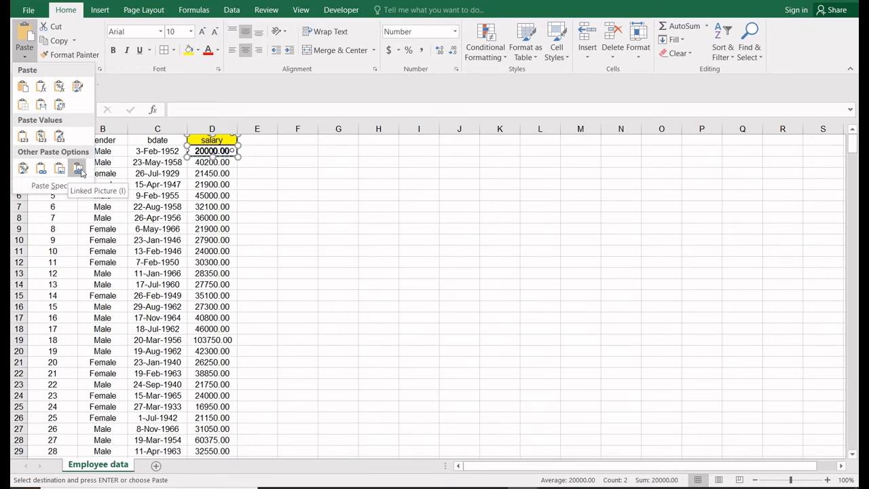
pyautogui.click(79, 171)
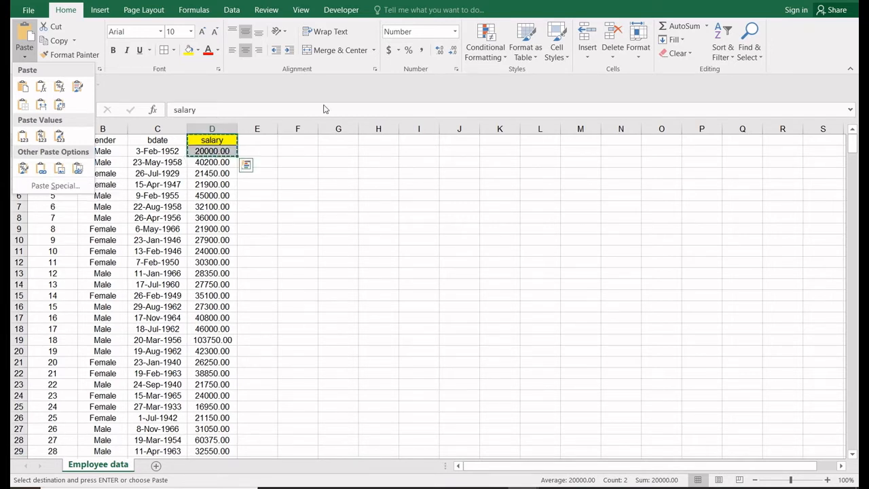
pyautogui.click(288, 140)
pyautogui.click(23, 59)
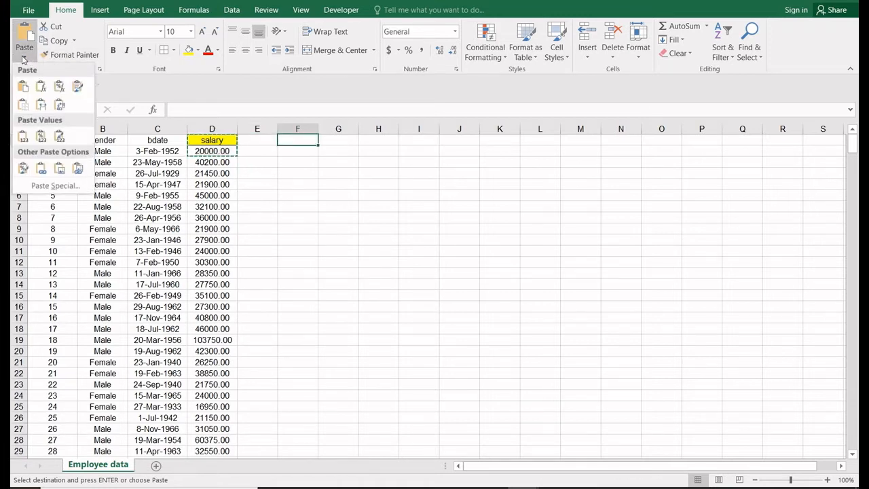
pyautogui.click(78, 171)
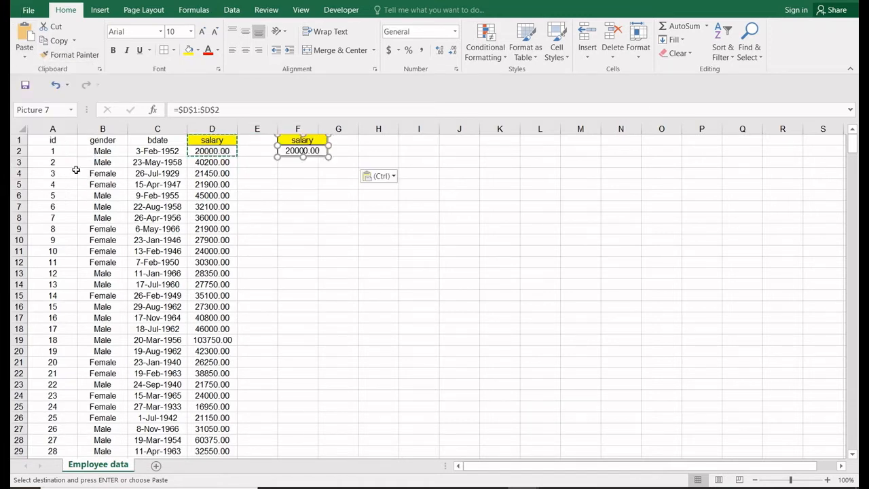
# Move the linked picture from column F to an empty area around K6:K7.
pyautogui.click(217, 142)
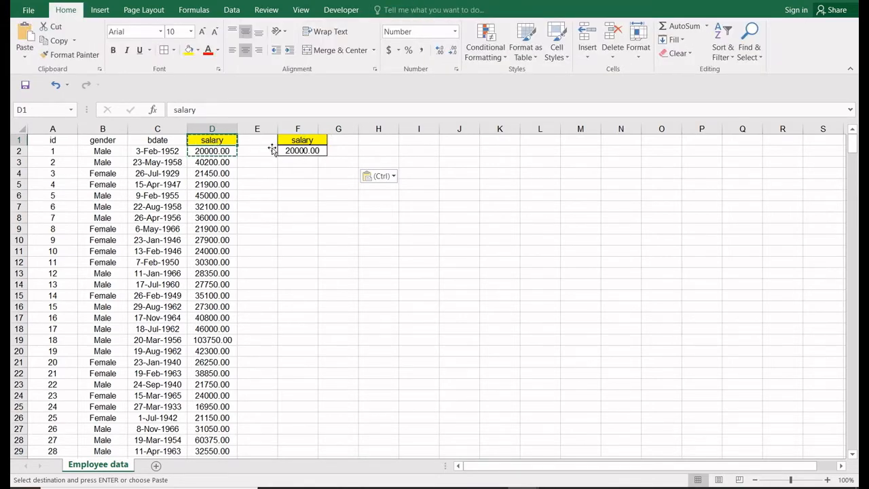
pyautogui.click(299, 150)
pyautogui.moveTo(298, 149); pyautogui.dragTo(491, 196)
# Test the linked picture by changing the D1 header to "salary\" and restore the header to "salary".
pyautogui.click(222, 140)
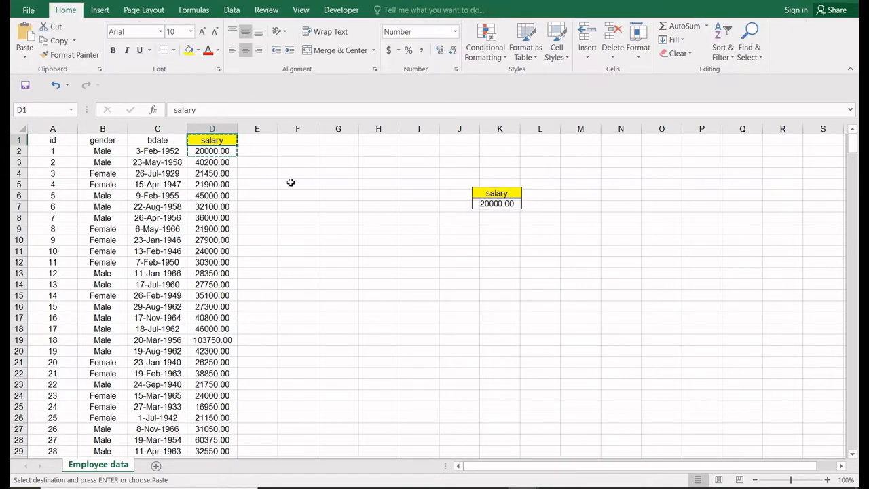
pyautogui.press('F2')
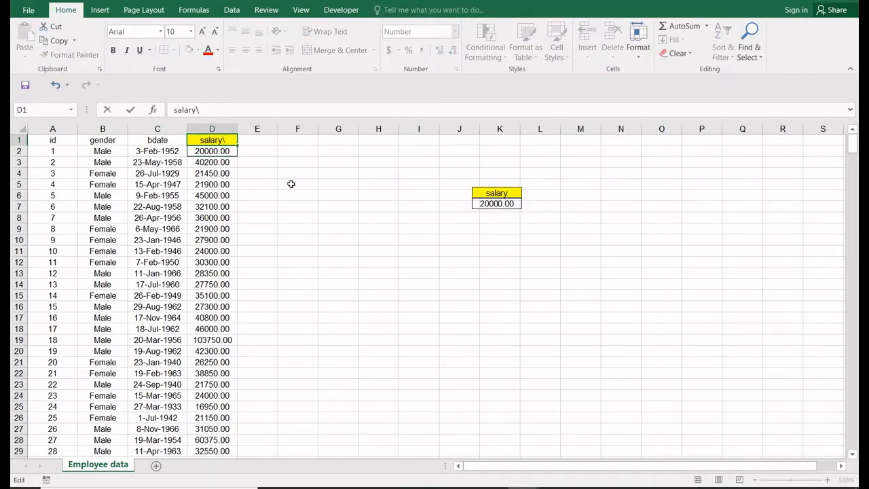
pyautogui.write('\\')
pyautogui.press('Return')
pyautogui.press('Up')
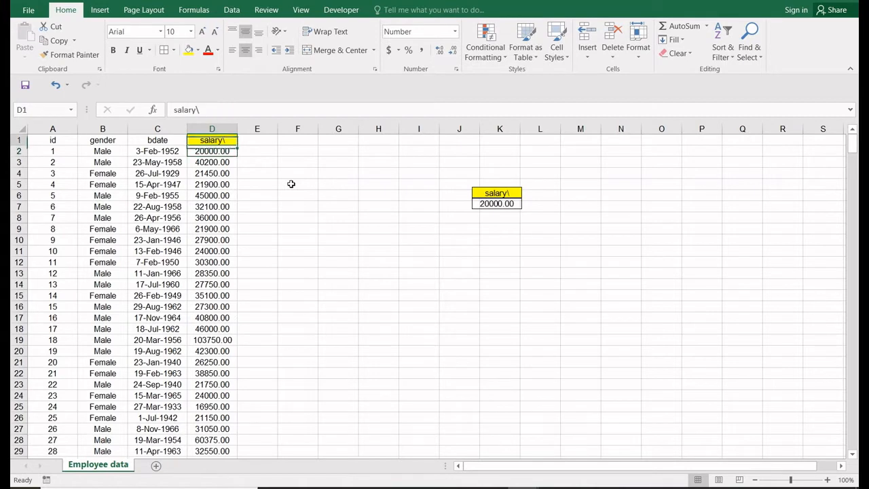
pyautogui.press('F2')
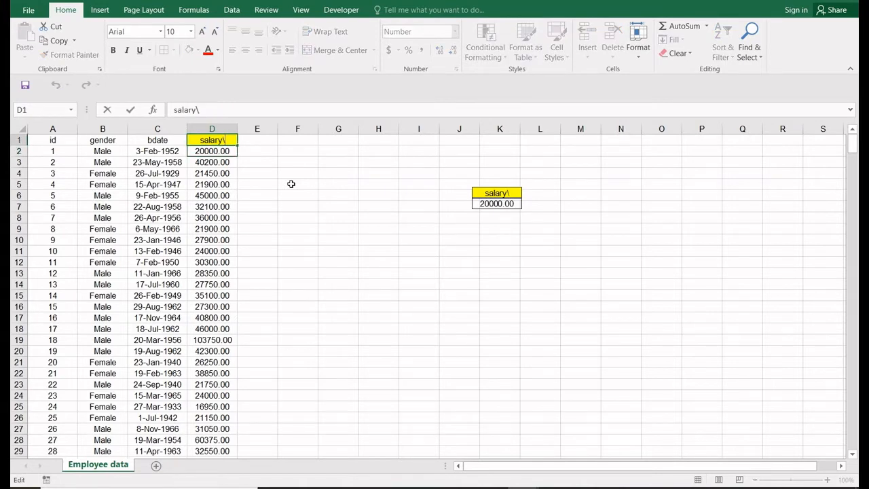
pyautogui.press('BackSpace')
pyautogui.press('Return')
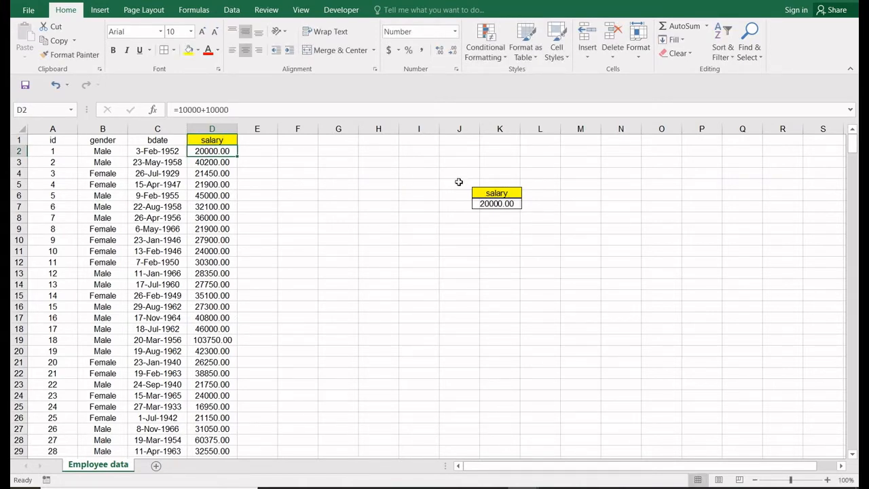
# Delete the linked picture around K6:K7.
pyautogui.click(482, 205)
pyautogui.press('Delete')
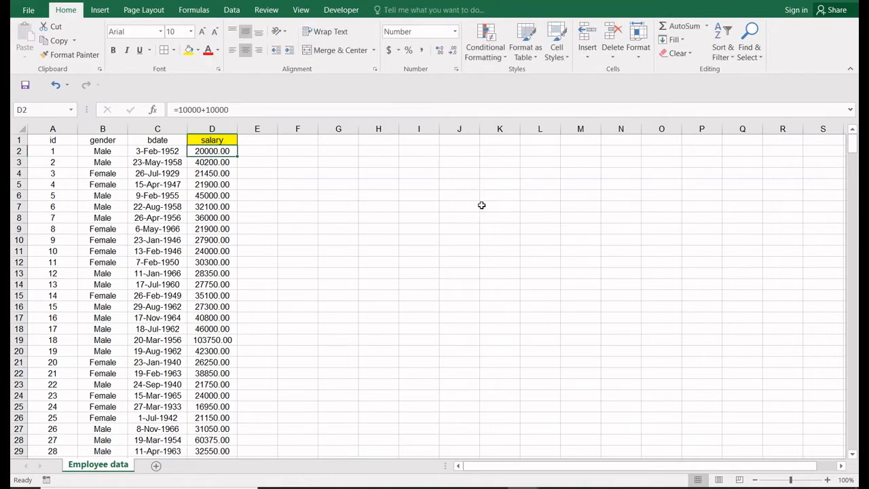
# Select cells D1:D2 and examine the available copy options without choosing one.
pyautogui.click(213, 142)
pyautogui.moveTo(213, 142); pyautogui.dragTo(215, 150)
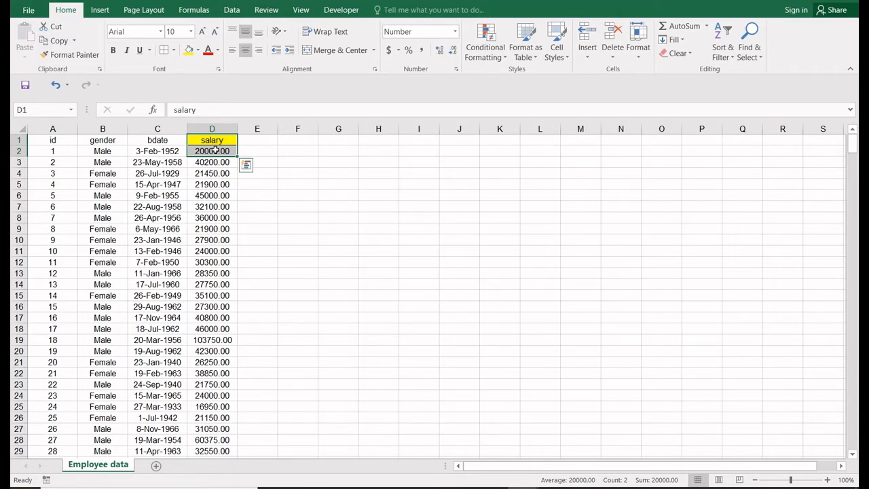
pyautogui.click(74, 42)
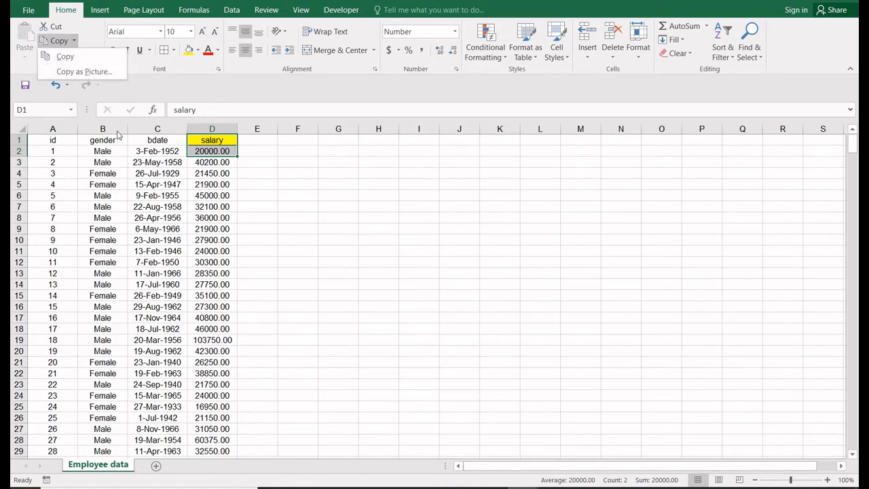
pyautogui.click(189, 150)
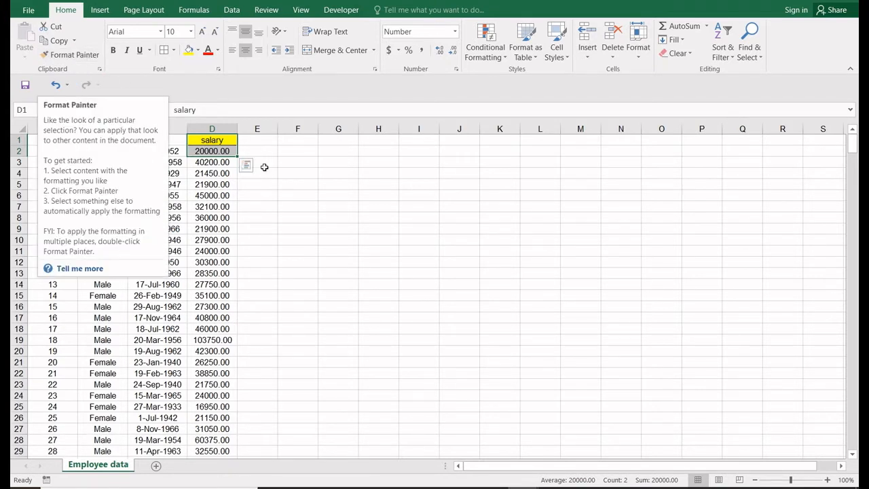
# Apply the formatting of D1:D2 to cells A1:C2 with Format Painter, and undo it.
pyautogui.moveTo(204, 140)
pyautogui.mouseDown()
pyautogui.moveTo(202, 155)
pyautogui.moveTo(213, 151)
pyautogui.mouseUp()
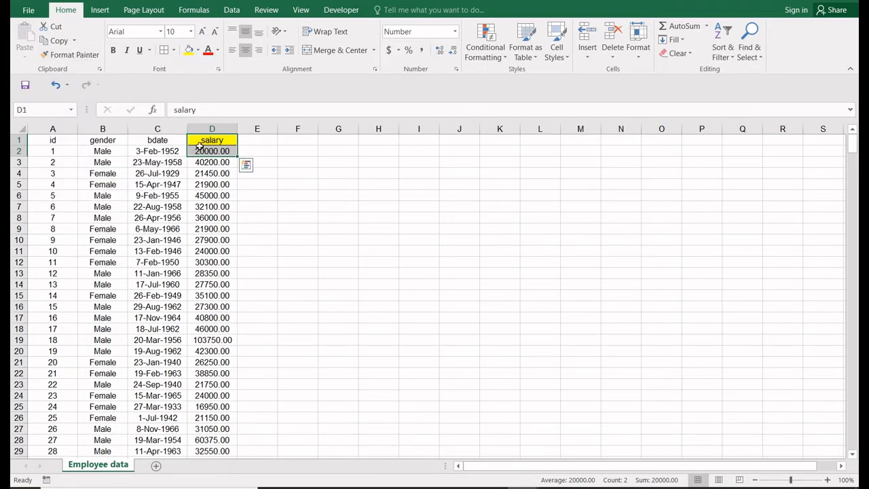
pyautogui.hotkey('ctrl', 'c')
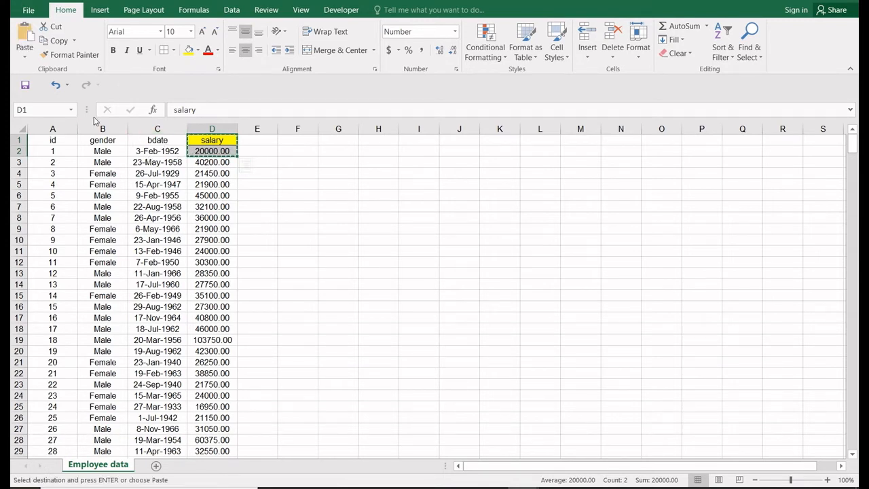
pyautogui.click(68, 55)
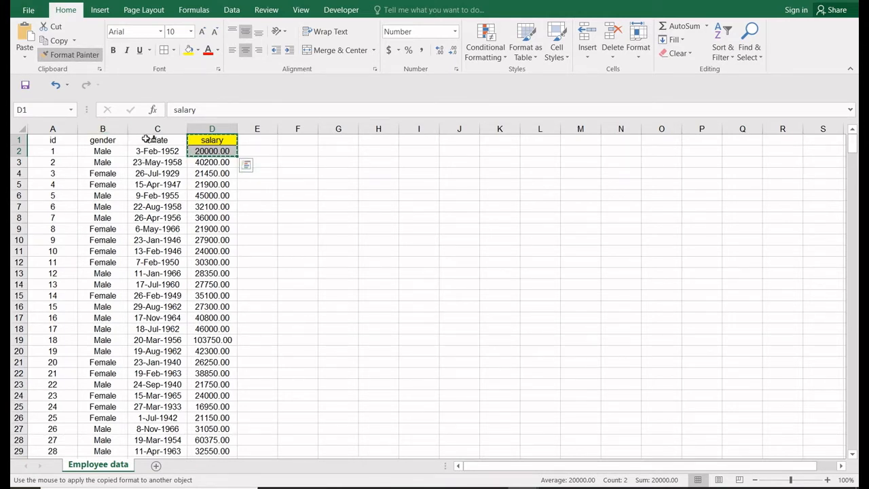
pyautogui.moveTo(148, 139); pyautogui.dragTo(50, 141)
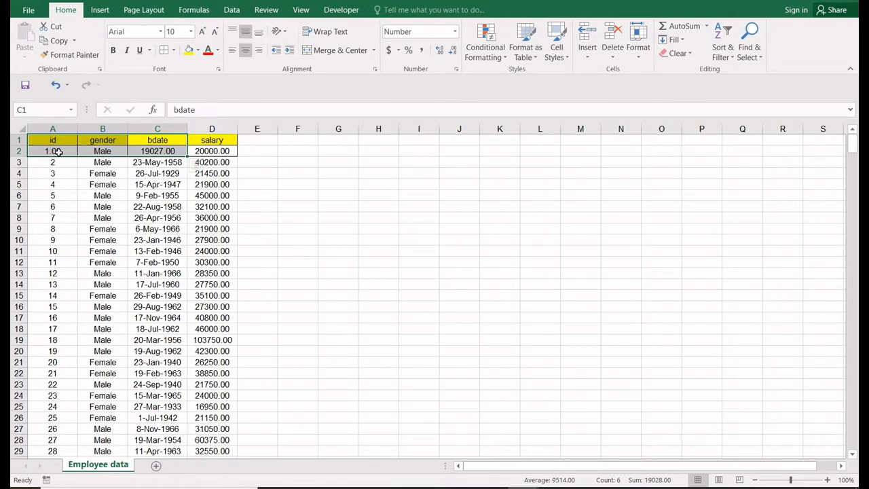
pyautogui.hotkey('ctrl', 'z')
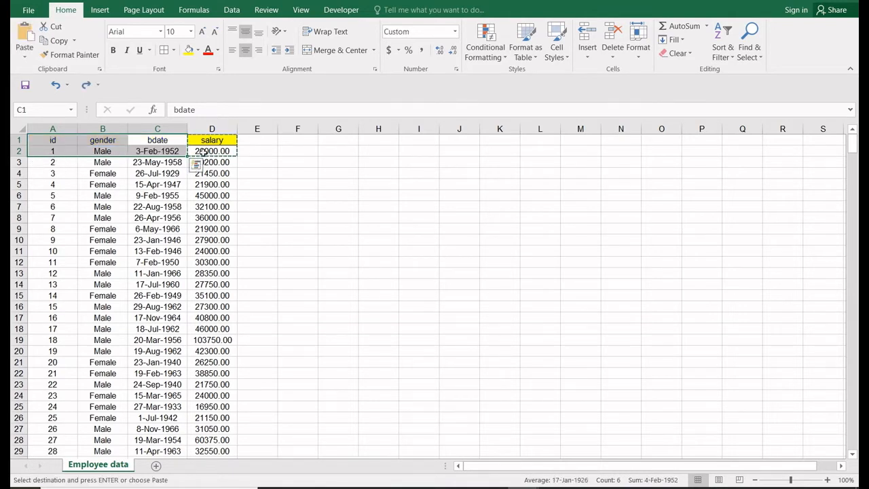
# Fill the header cells A1:D1 with yellow.
pyautogui.click(223, 153)
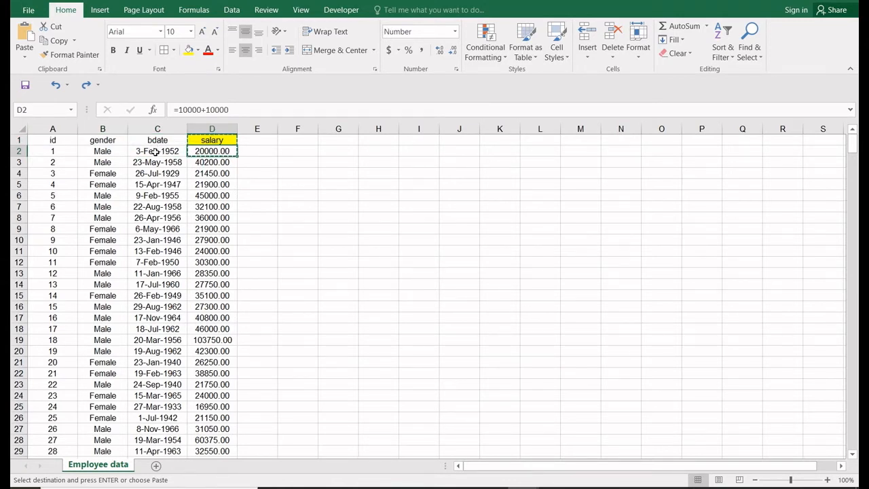
pyautogui.moveTo(155, 151); pyautogui.dragTo(157, 180)
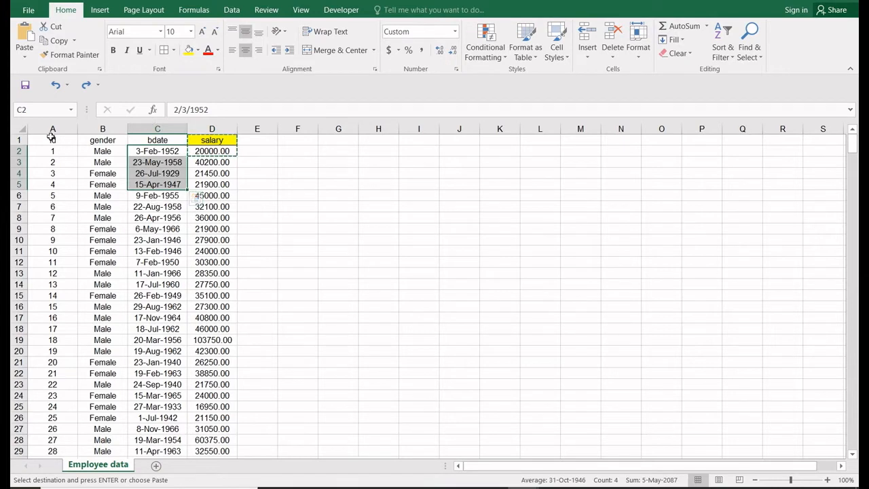
pyautogui.moveTo(52, 140); pyautogui.dragTo(212, 140)
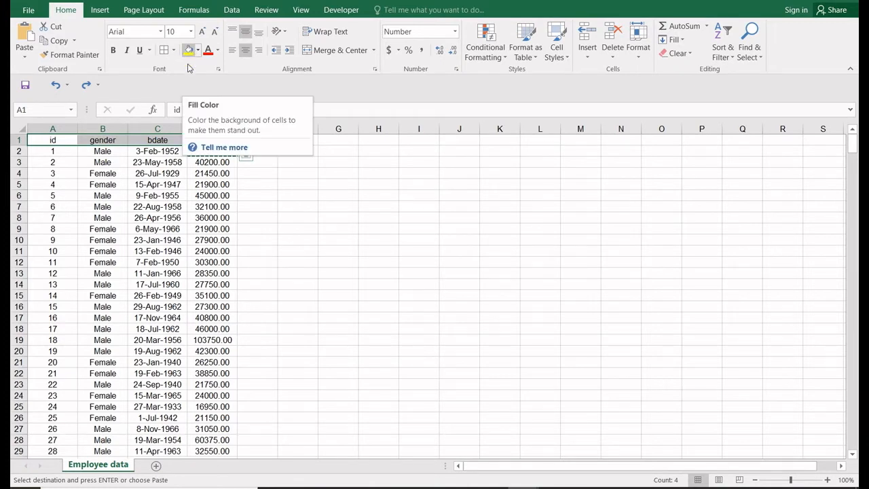
pyautogui.click(136, 162)
pyautogui.moveTo(42, 140); pyautogui.dragTo(217, 140)
pyautogui.click(188, 52)
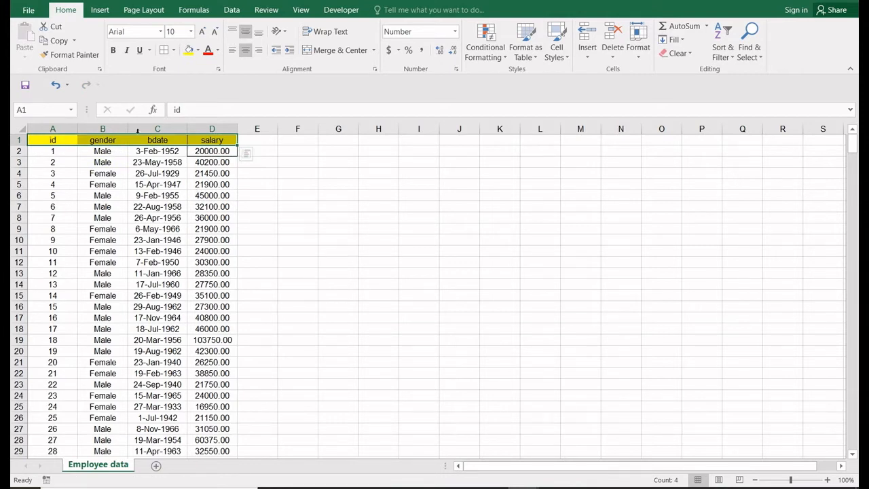
# Delete all data rows from row 25 to row 475 and return to cell A1.
pyautogui.click(52, 139)
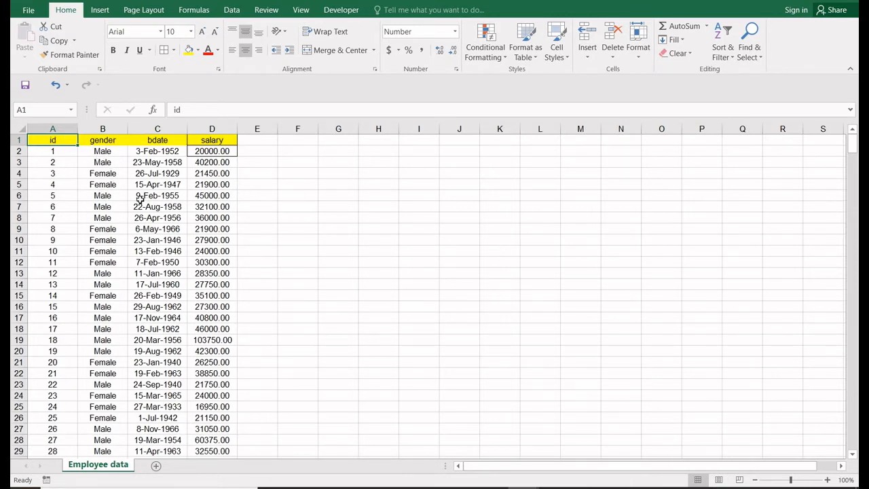
pyautogui.press('Down')
pyautogui.press('Down')
pyautogui.press('Down')
pyautogui.press('Down')
pyautogui.press('Down')
pyautogui.press('Down')
pyautogui.press('Down')
pyautogui.press('Down')
pyautogui.press('Down')
pyautogui.press('Down')
pyautogui.press('Down')
pyautogui.press('Down')
pyautogui.press('Down')
pyautogui.press('Down')
pyautogui.press('Down')
pyautogui.press('Down')
pyautogui.press('Down')
pyautogui.press('Down')
pyautogui.press('Down')
pyautogui.press('Down')
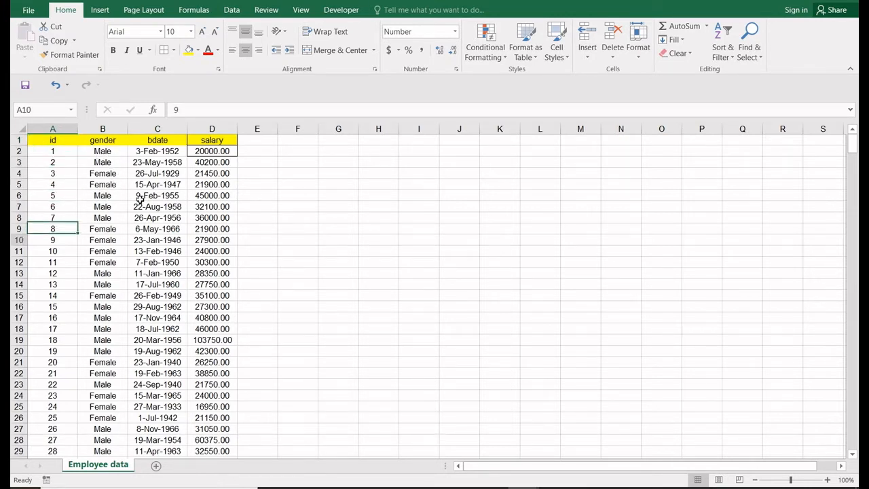
pyautogui.press('Up')
pyautogui.press('Up')
pyautogui.press('Up')
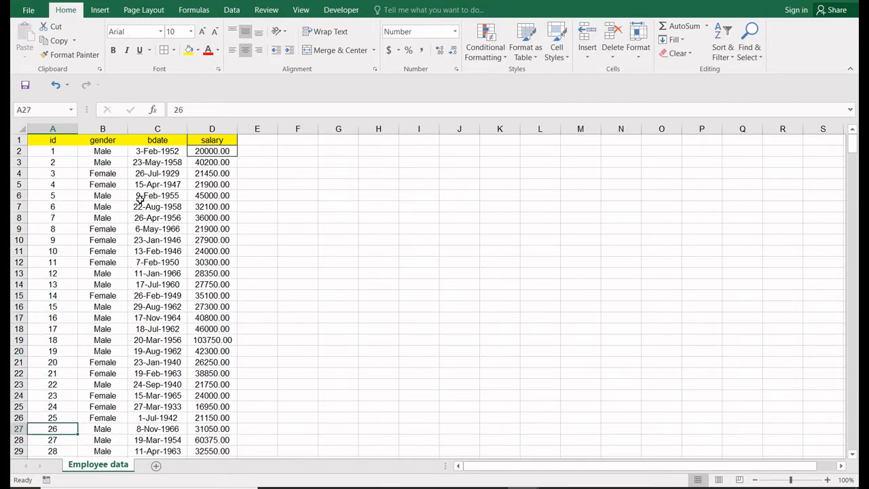
pyautogui.hotkey('ctrl', 'shift', 'Down')
pyautogui.hotkey('shift', 'space')
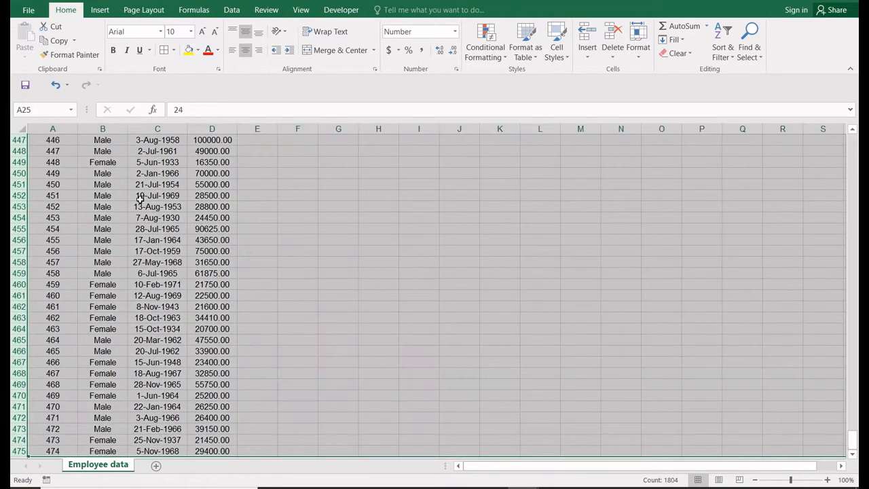
pyautogui.press('Up')
pyautogui.press('Up')
pyautogui.press('Up')
pyautogui.hotkey('ctrl', 'Home')
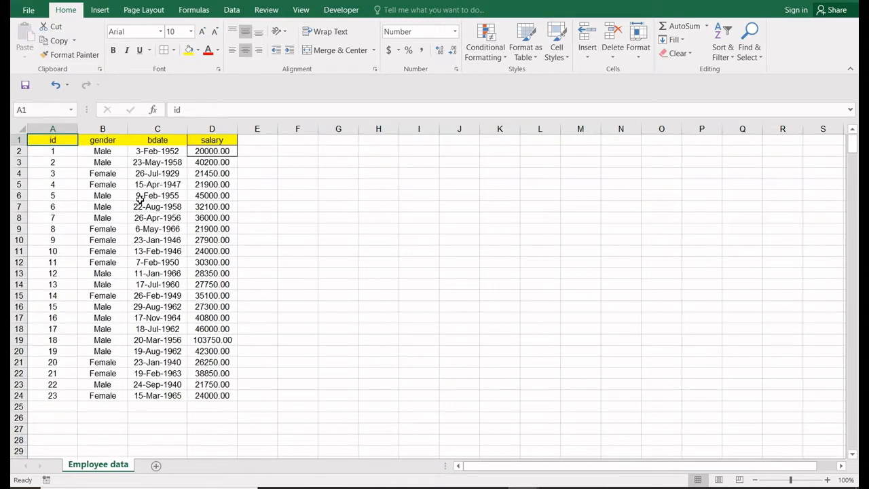
# Apply All Borders to the data table A1:D24.
pyautogui.hotkey('ctrl', 'shift', 'End')
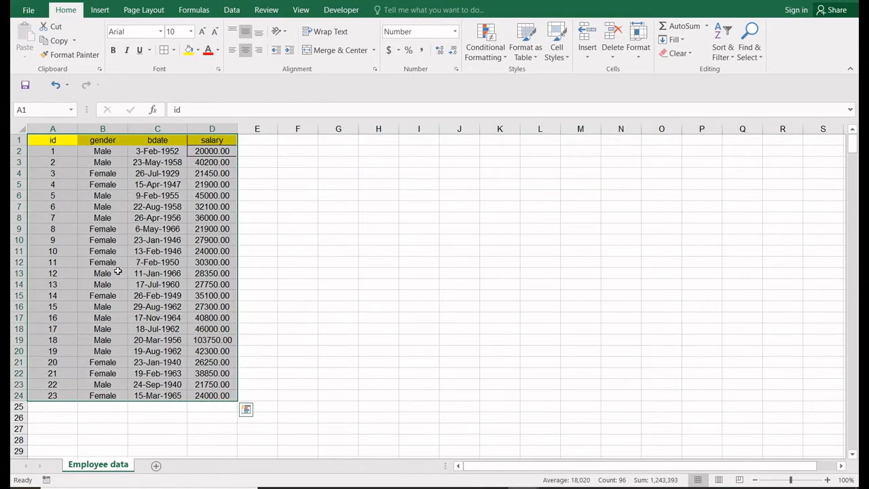
pyautogui.click(168, 54)
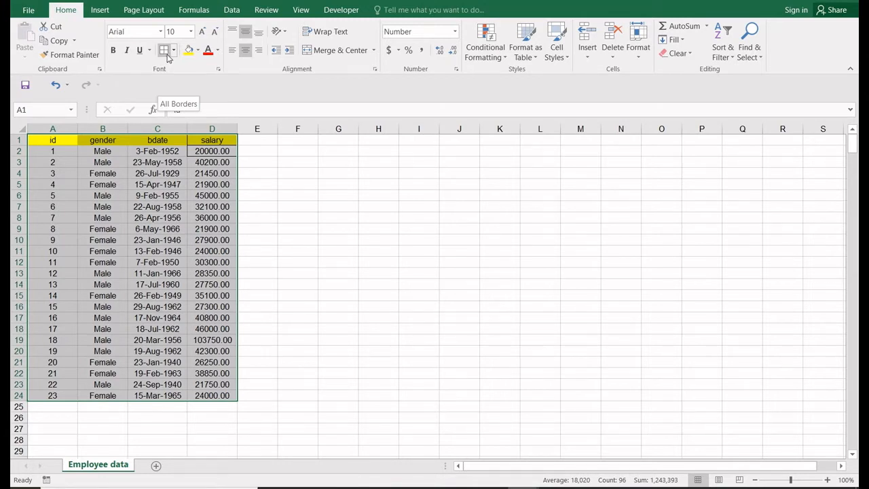
pyautogui.click(174, 50)
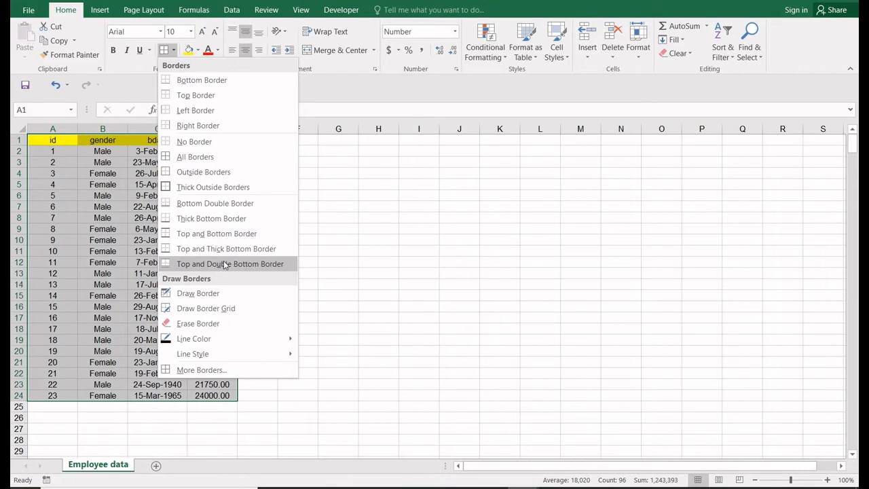
pyautogui.moveTo(226, 339)
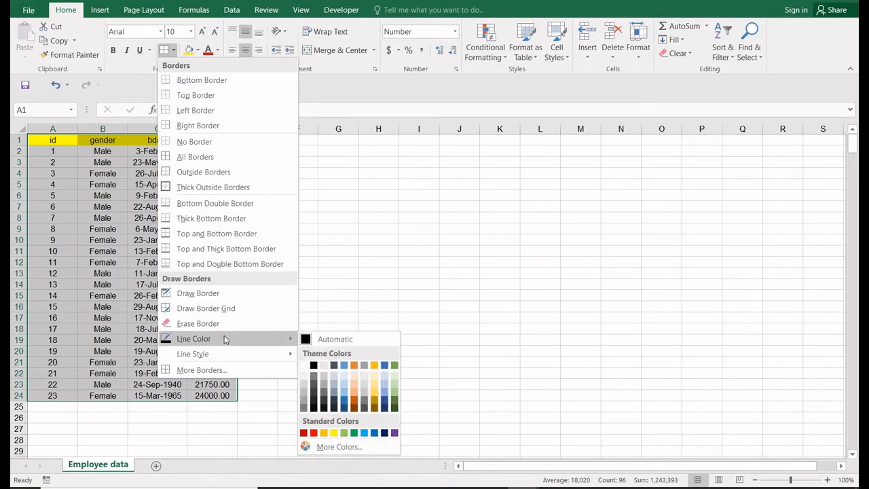
pyautogui.moveTo(222, 357)
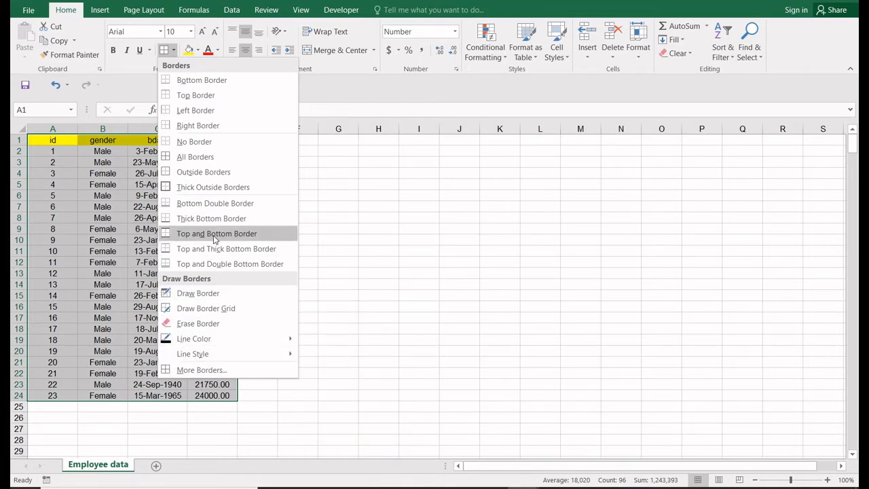
pyautogui.click(212, 157)
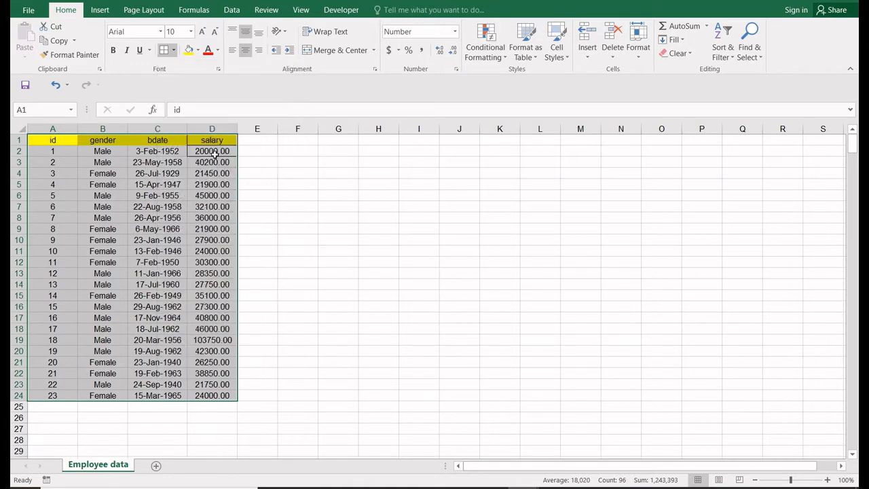
pyautogui.click(175, 191)
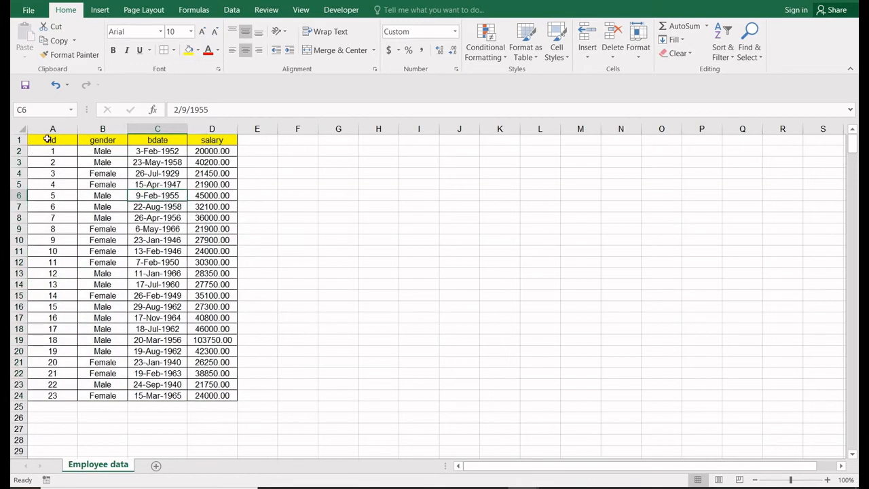
# Set the font of the range A1:D25 to Bell MT.
pyautogui.moveTo(47, 140); pyautogui.dragTo(211, 404)
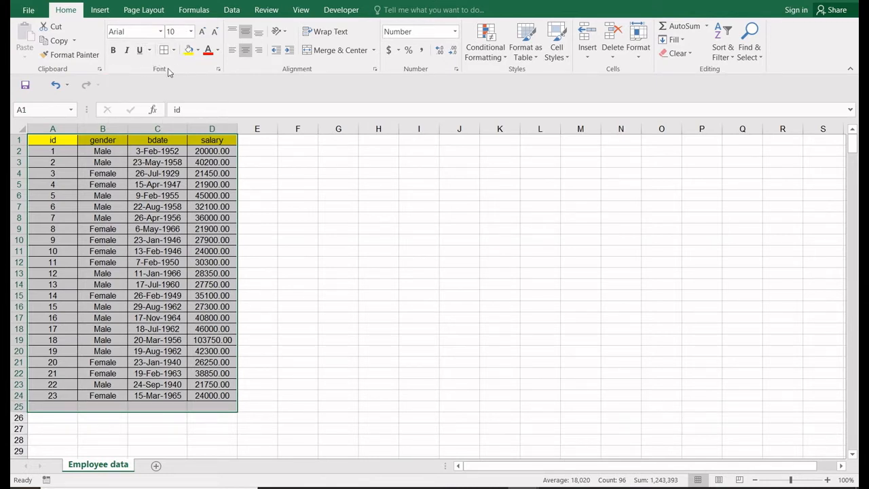
pyautogui.click(161, 32)
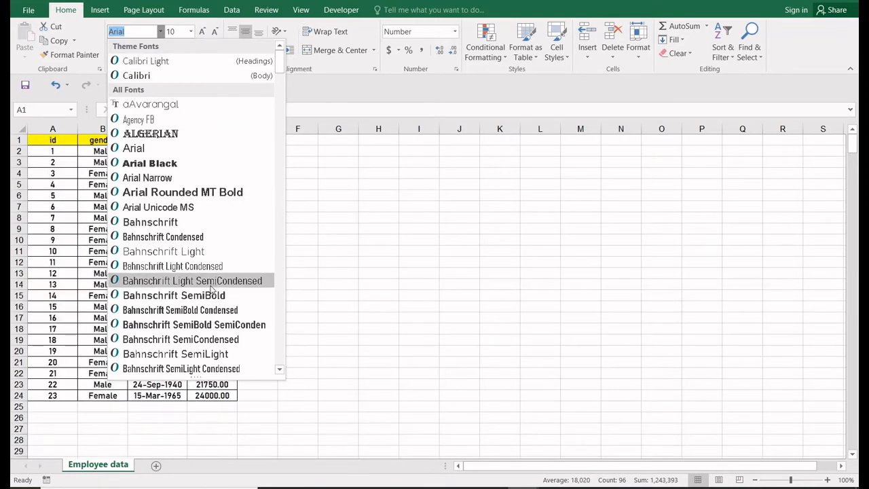
pyautogui.scroll(-4, 166, 272)
pyautogui.scroll(-4, 158, 339)
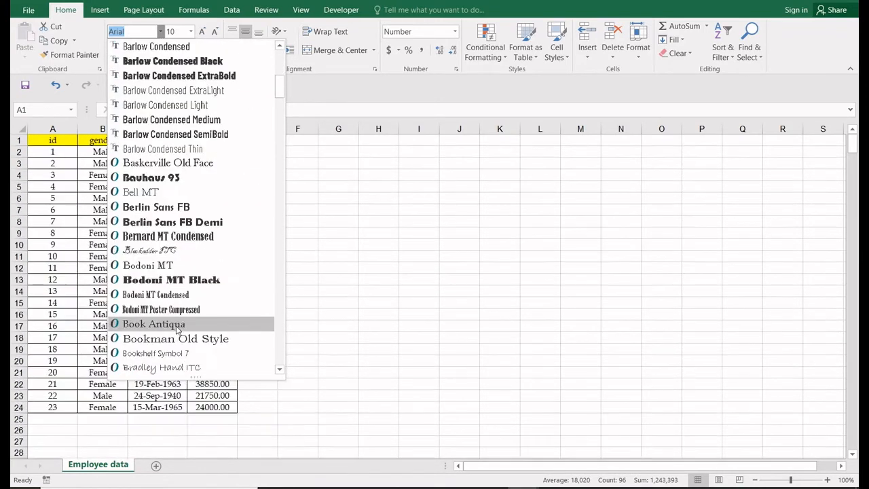
pyautogui.click(154, 193)
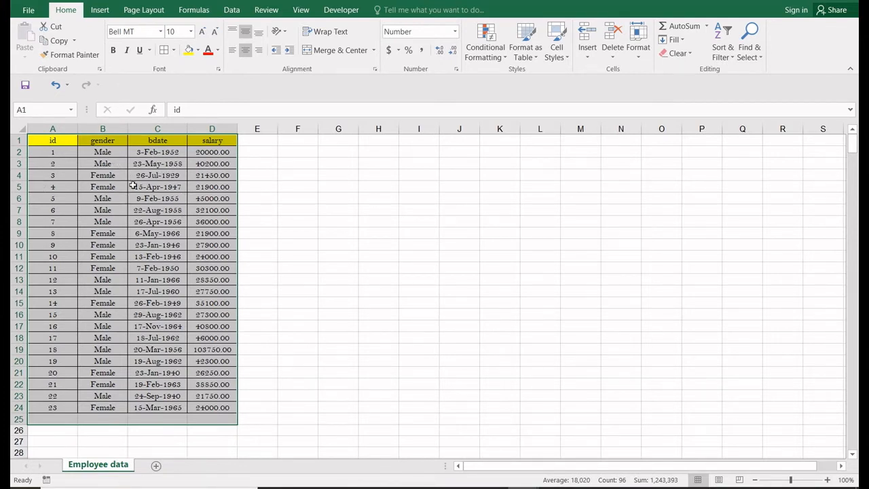
# Set the font of the range A1:D25 to Calibri Light at size 10.
pyautogui.click(161, 31)
pyautogui.scroll(5, 163, 163)
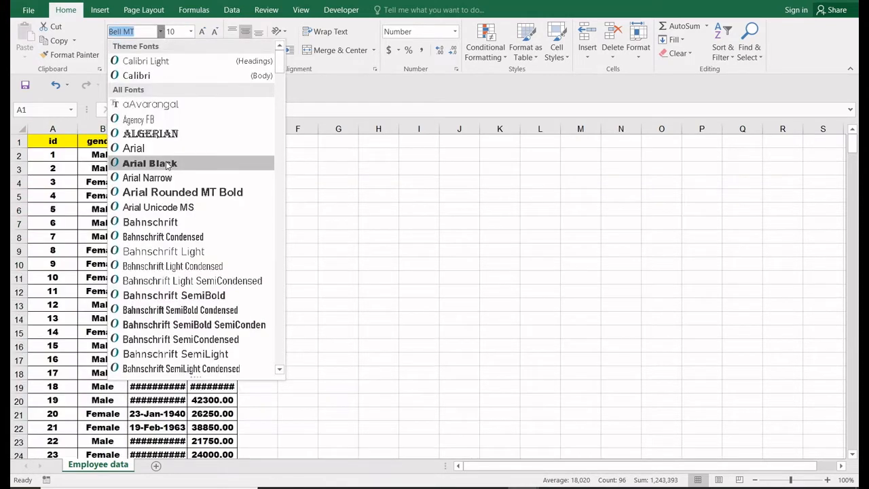
pyautogui.click(152, 61)
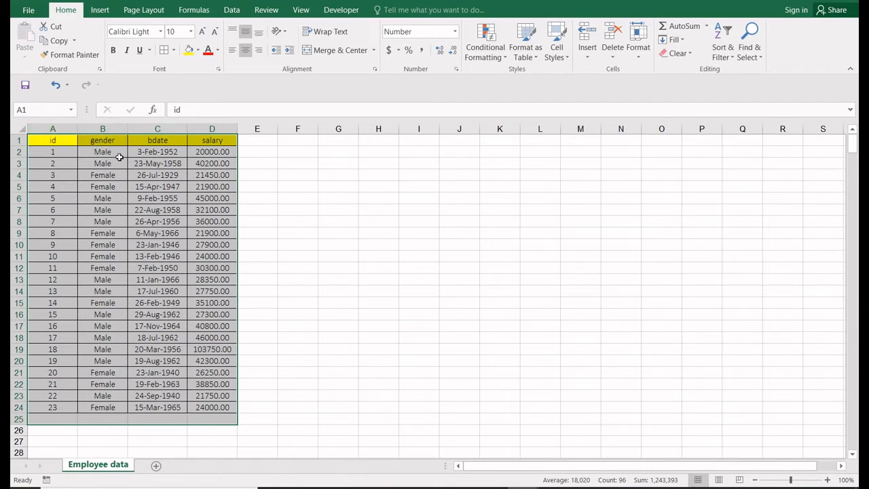
pyautogui.click(191, 32)
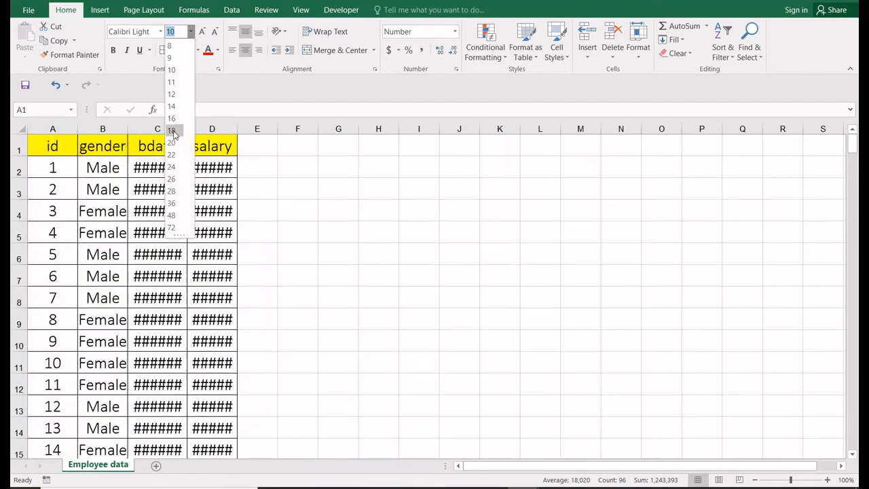
pyautogui.click(174, 71)
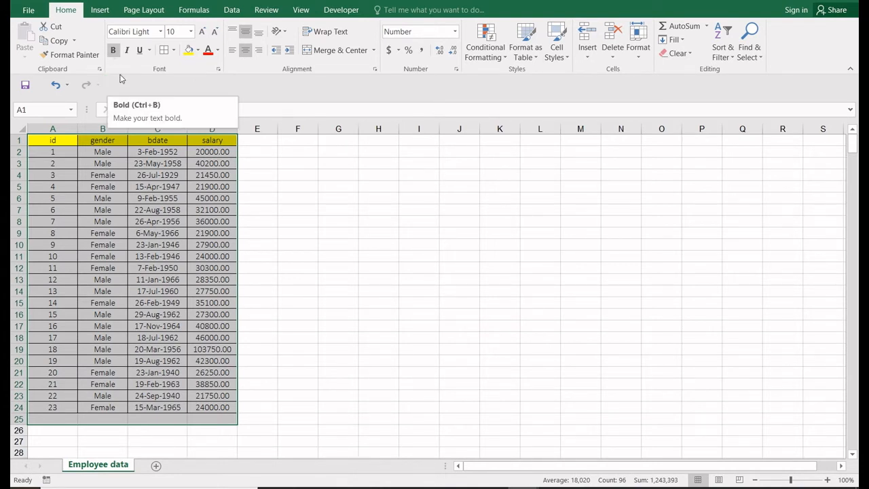
# Make the header cells A1:D1 bold and italic.
pyautogui.click(49, 140)
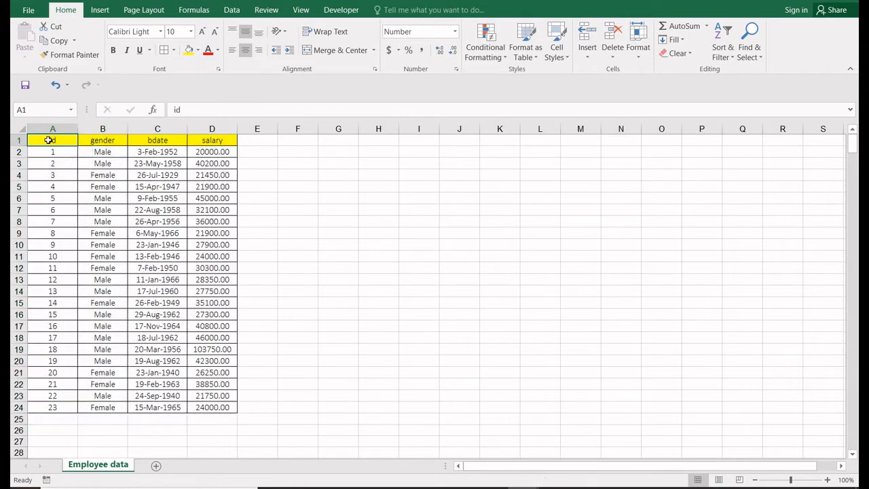
pyautogui.moveTo(49, 140); pyautogui.dragTo(207, 140)
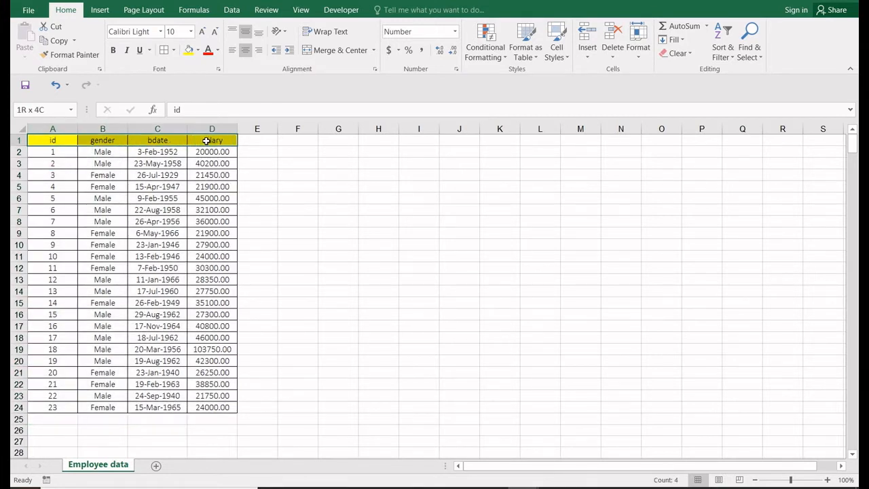
pyautogui.click(114, 53)
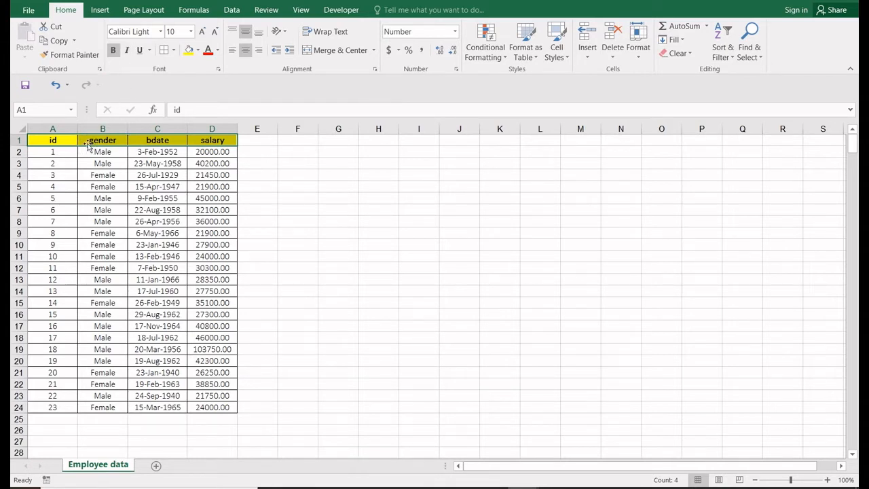
pyautogui.click(128, 51)
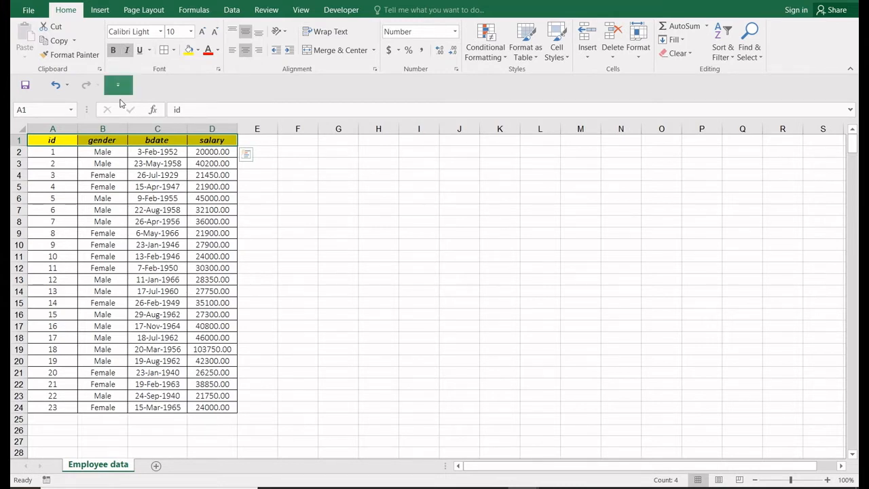
pyautogui.click(150, 52)
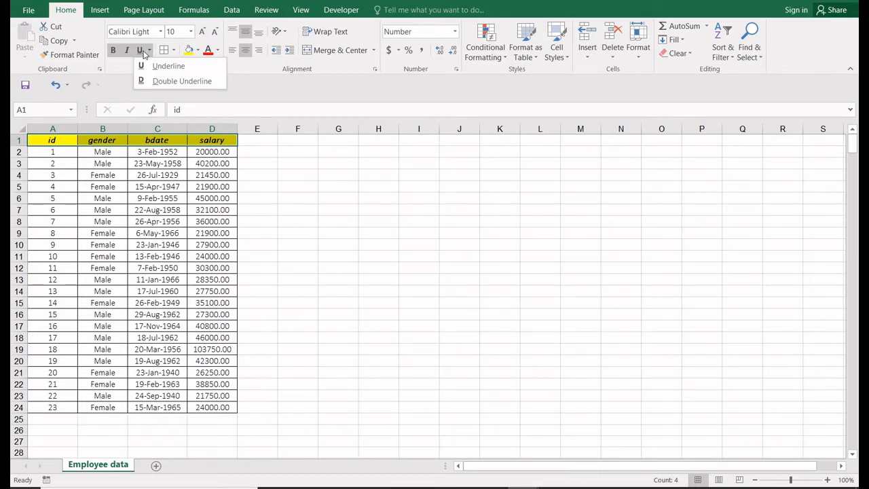
pyautogui.click(151, 53)
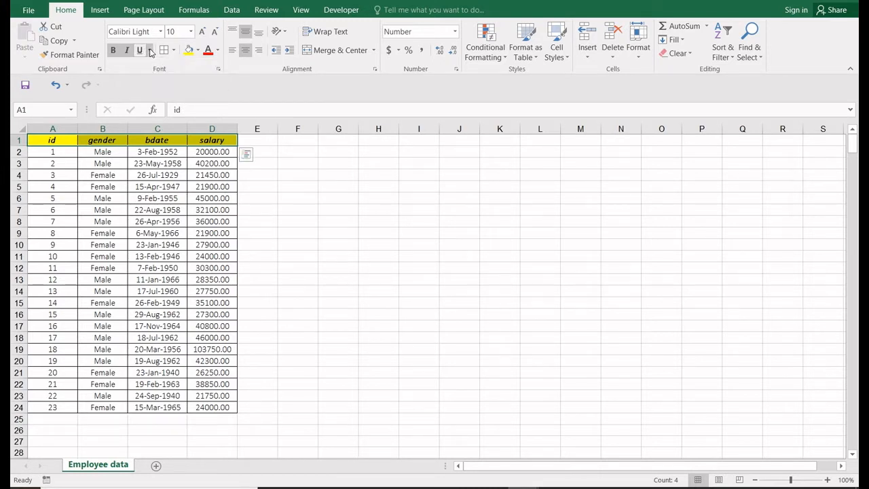
pyautogui.click(151, 51)
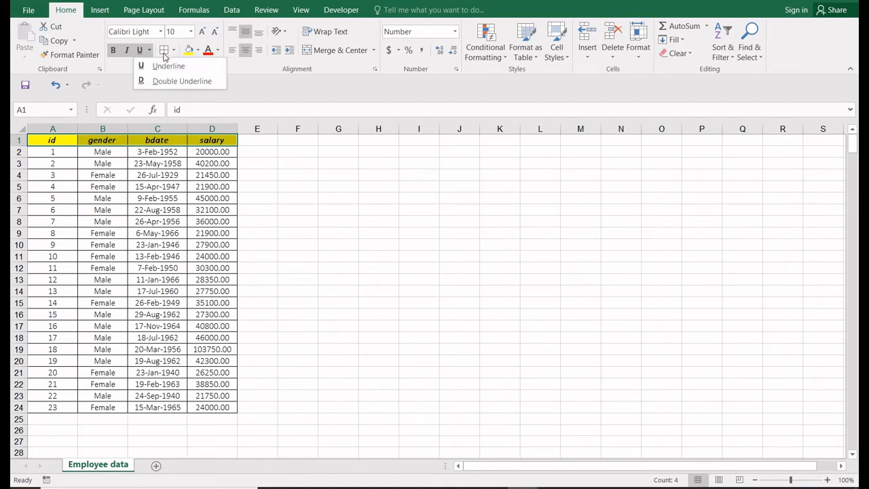
pyautogui.click(112, 75)
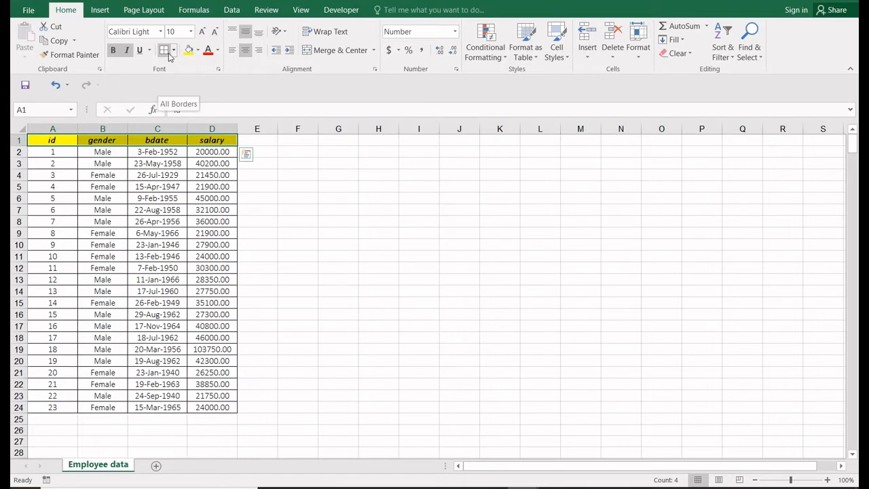
# Set the font color of the header cells A1:D1 to standard red.
pyautogui.click(218, 52)
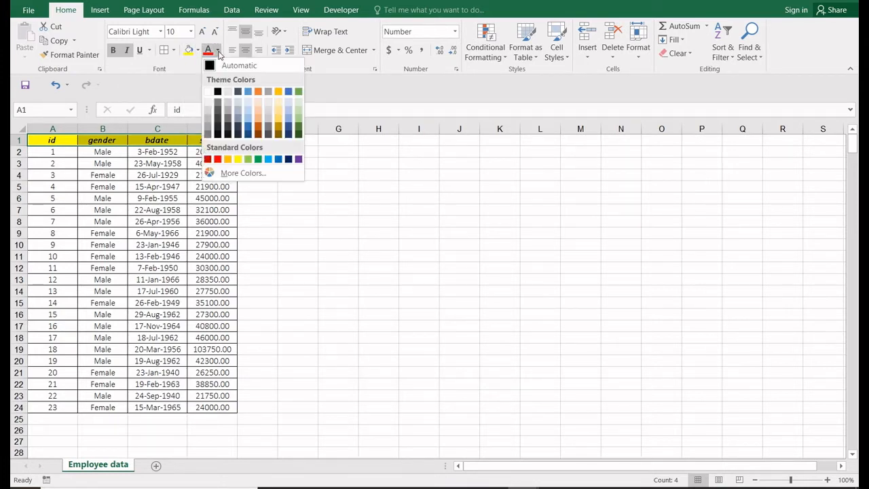
pyautogui.click(217, 161)
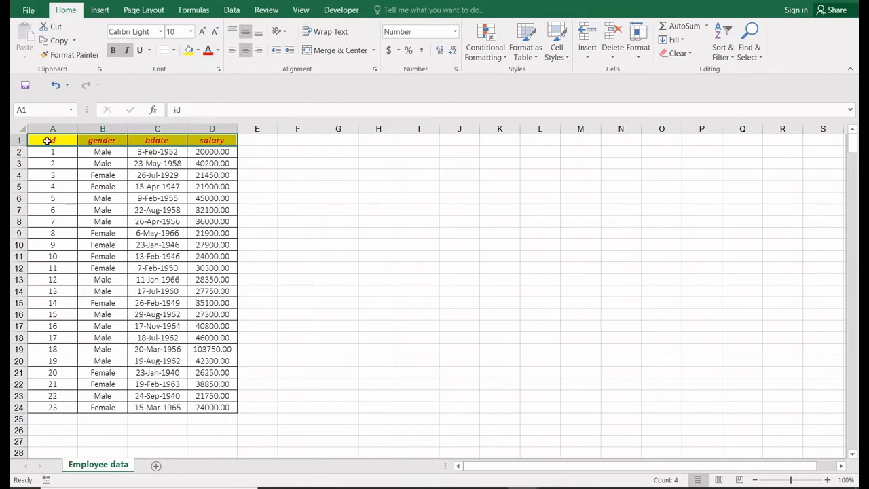
# Align the contents of the data table A1:D24 to the top of their cells.
pyautogui.moveTo(47, 137); pyautogui.dragTo(220, 338)
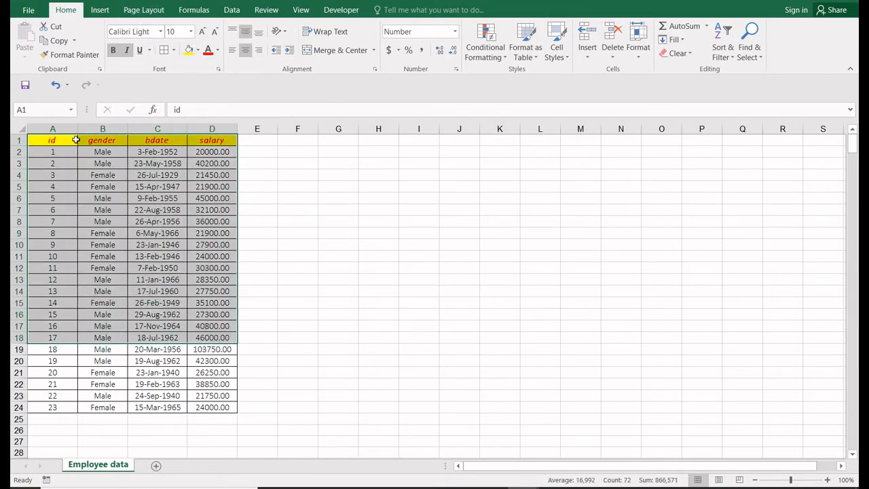
pyautogui.click(70, 140)
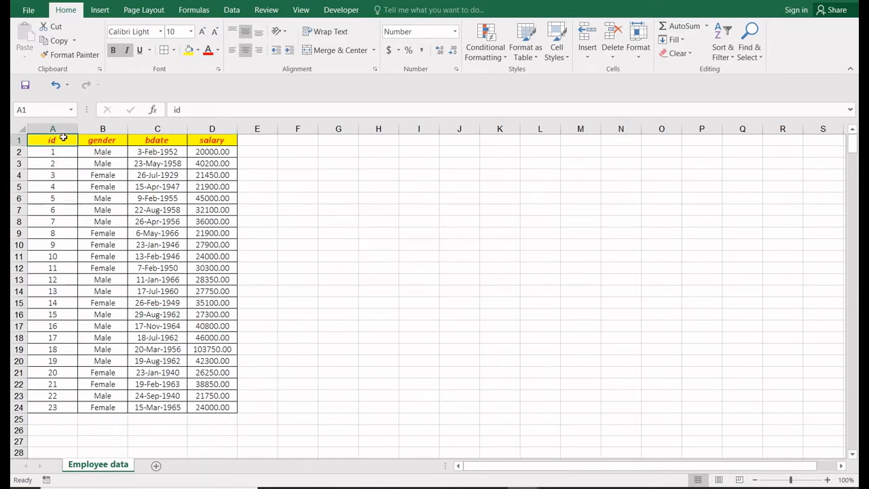
pyautogui.moveTo(63, 137); pyautogui.dragTo(219, 410)
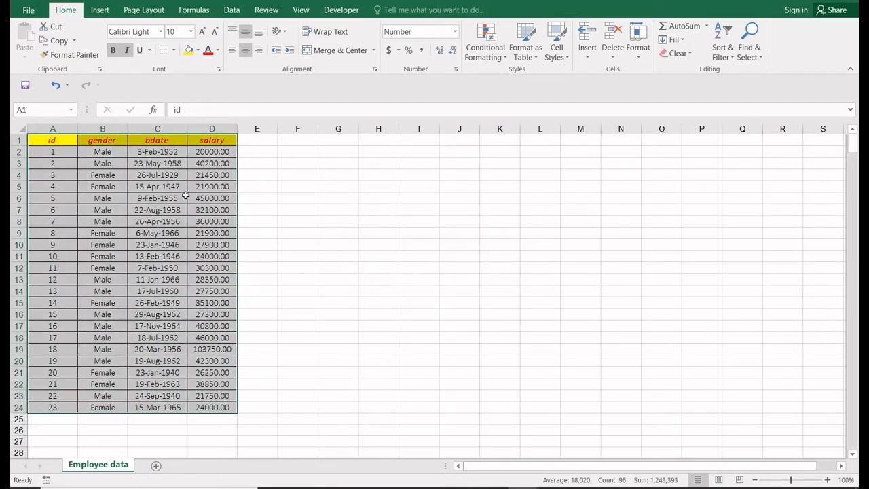
pyautogui.click(233, 33)
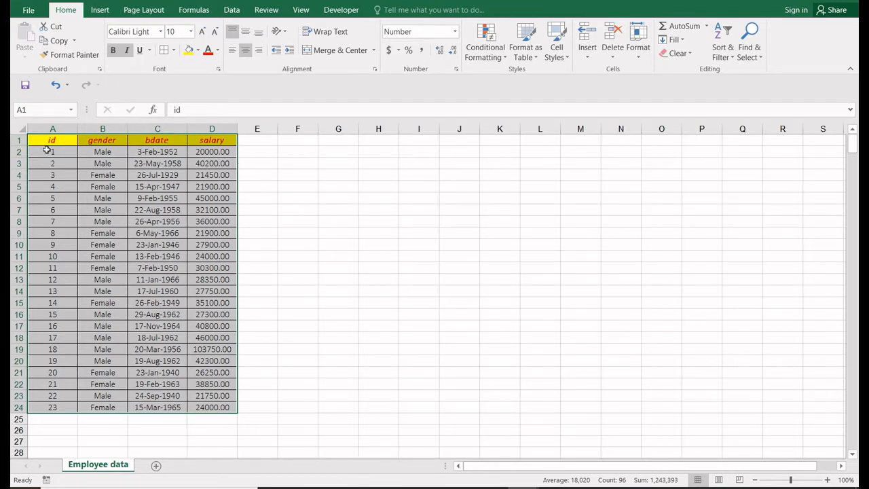
# Increase the height of rows 1 to 11 and change their vertical alignment to middle and finally to bottom.
pyautogui.moveTo(24, 143); pyautogui.dragTo(18, 262)
pyautogui.moveTo(21, 146); pyautogui.dragTo(23, 163)
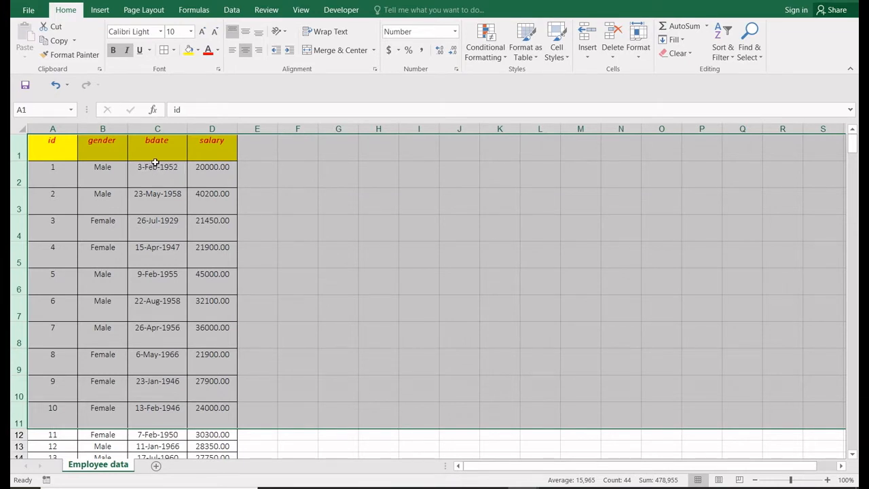
pyautogui.click(245, 32)
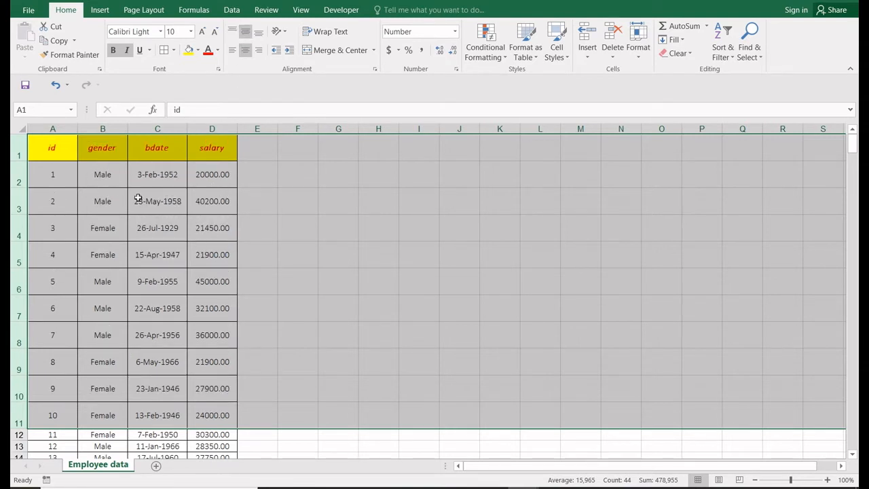
pyautogui.click(259, 33)
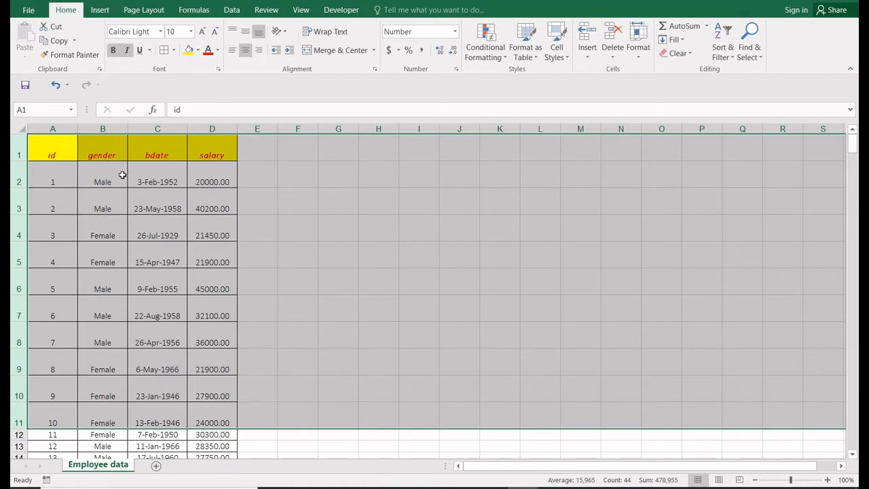
# Try left, center and right horizontal alignment on rows 1 to 11, ending with center alignment.
pyautogui.click(231, 51)
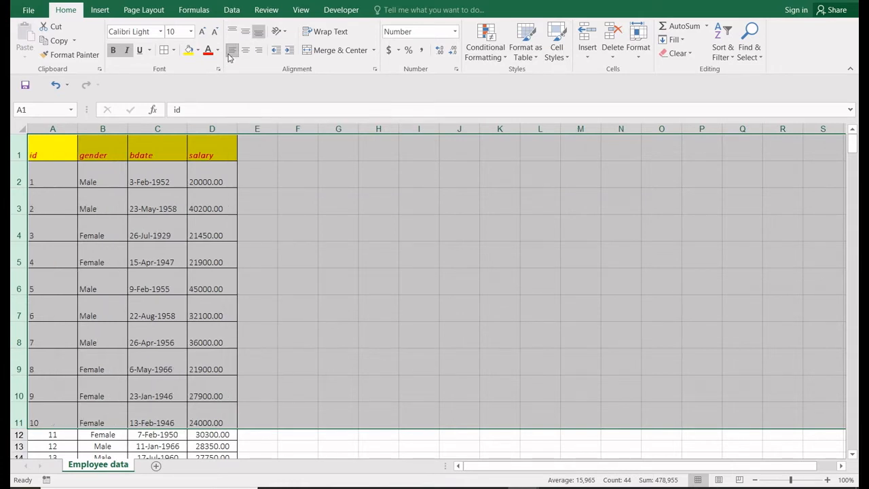
pyautogui.click(246, 51)
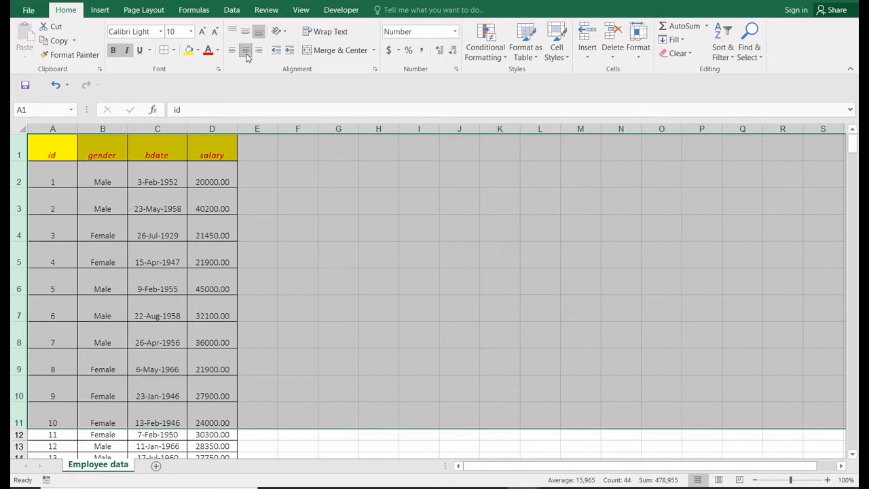
pyautogui.click(260, 52)
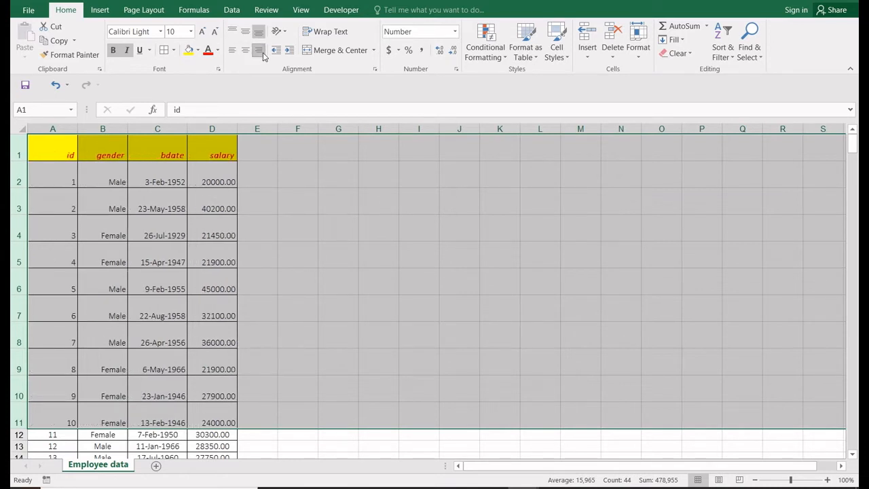
pyautogui.click(246, 51)
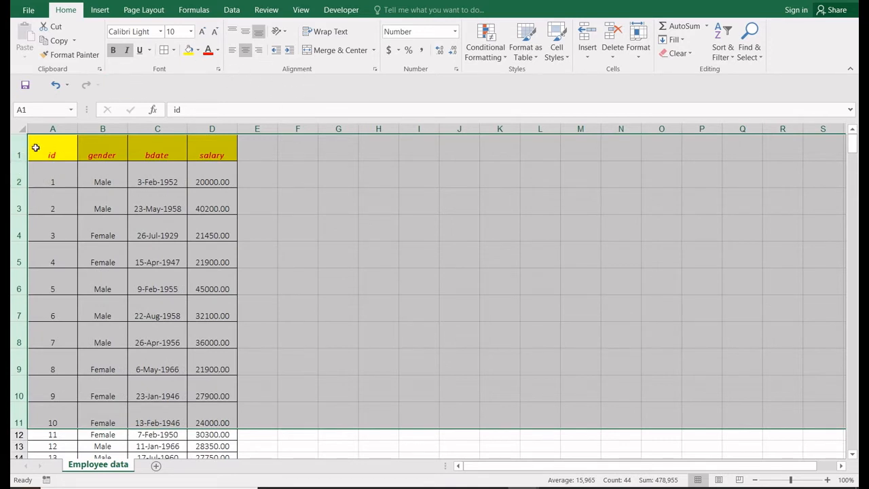
pyautogui.moveTo(19, 155); pyautogui.dragTo(18, 426)
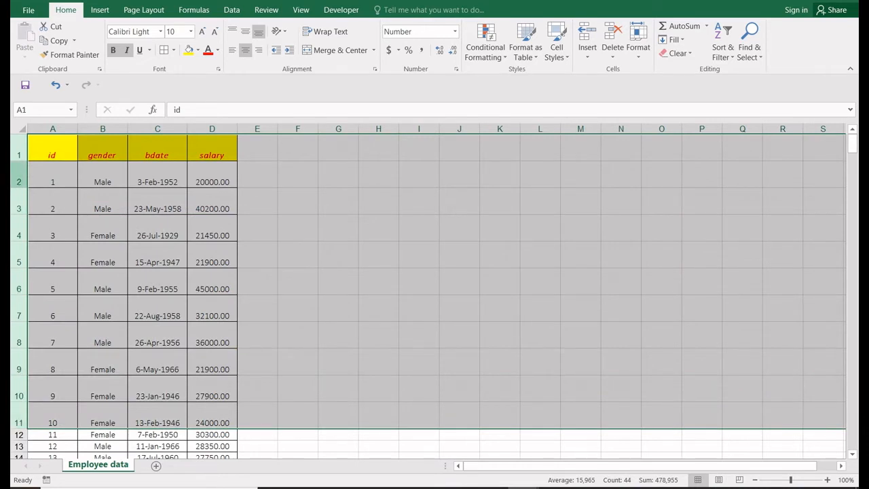
pyautogui.moveTo(19, 154); pyautogui.dragTo(17, 423)
pyautogui.click(193, 217)
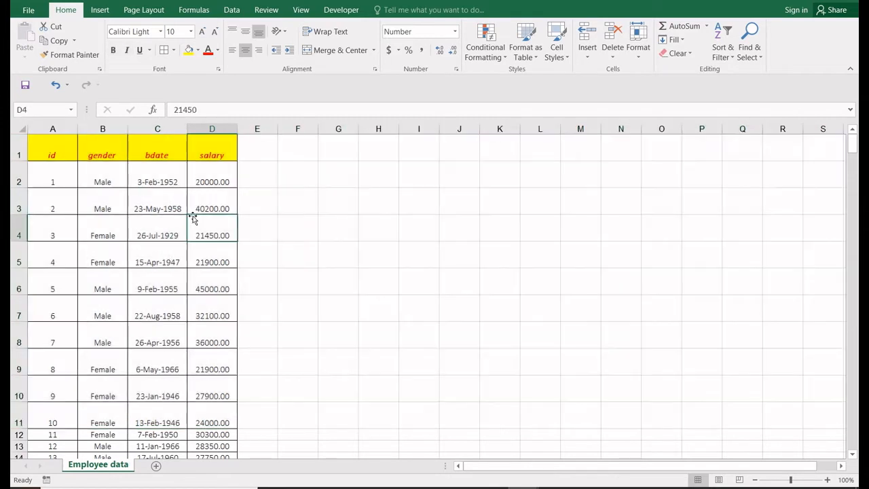
# Try the Angle Counterclockwise orientation on the header cells A1:D1, followed by Angle Clockwise.
pyautogui.click(64, 136)
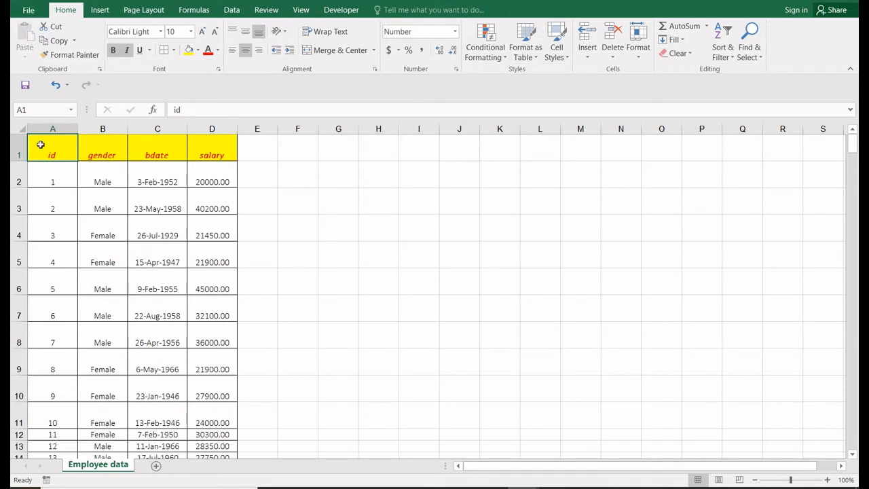
pyautogui.moveTo(38, 142); pyautogui.dragTo(217, 154)
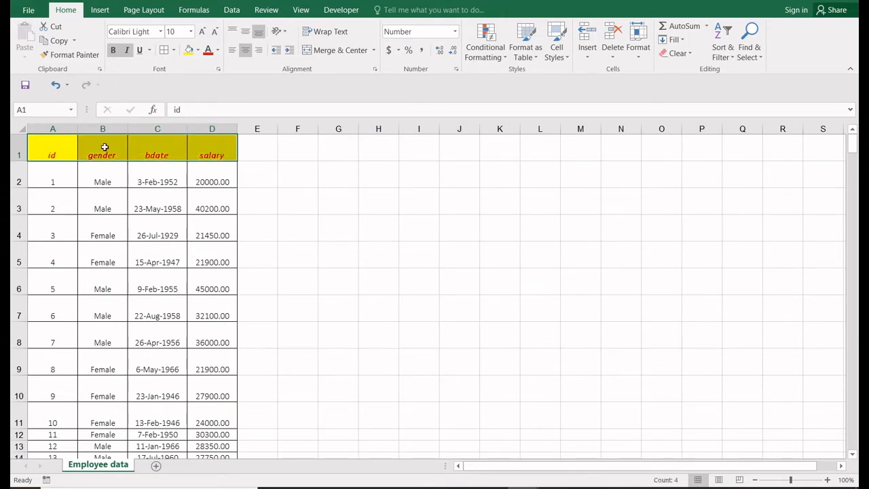
pyautogui.click(284, 34)
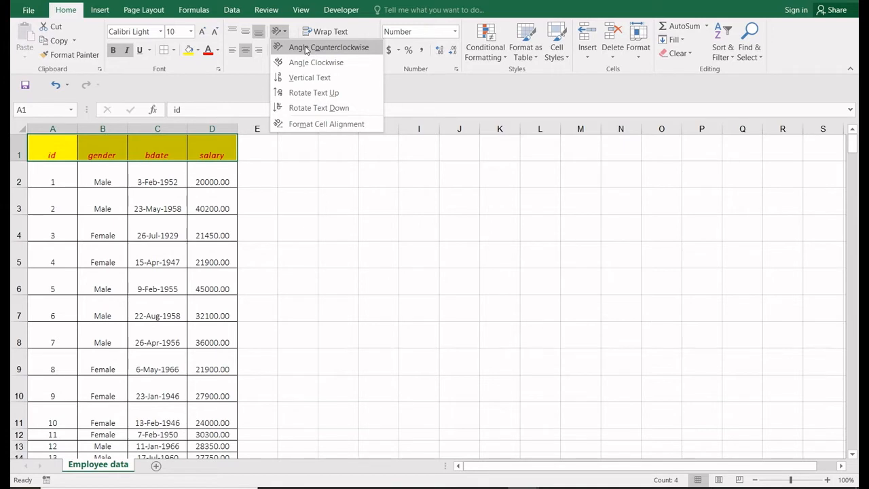
pyautogui.click(306, 48)
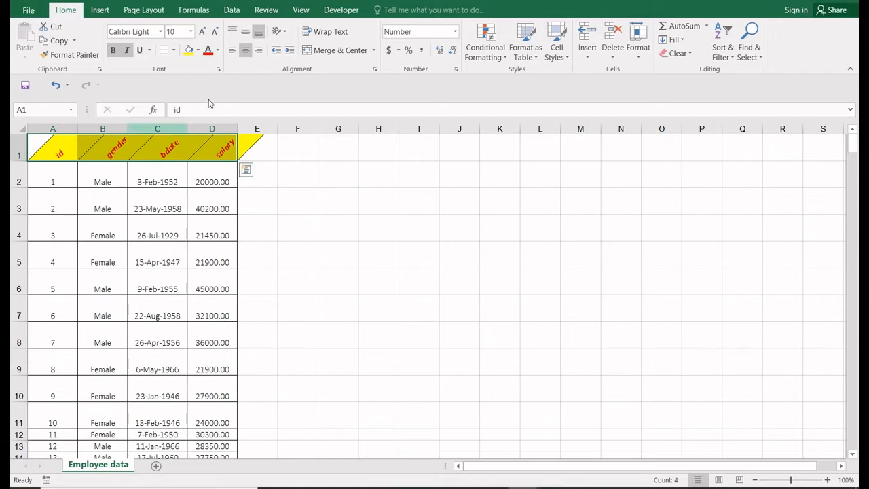
pyautogui.click(279, 32)
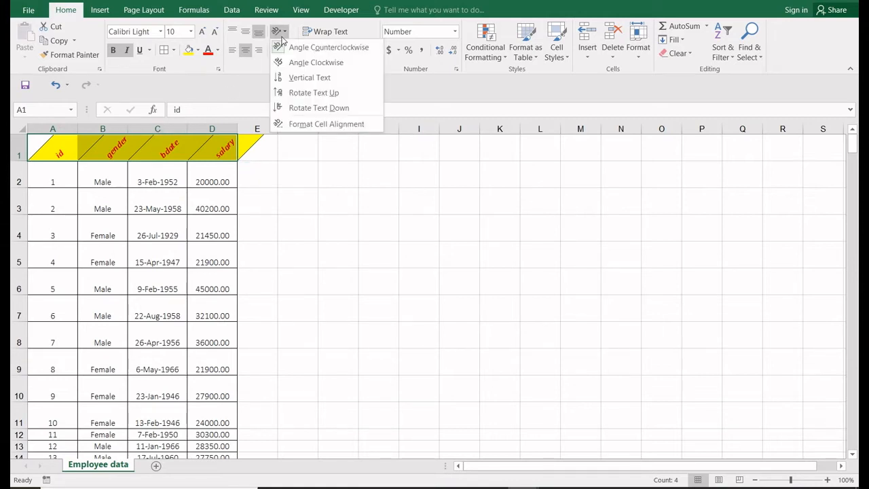
pyautogui.click(303, 65)
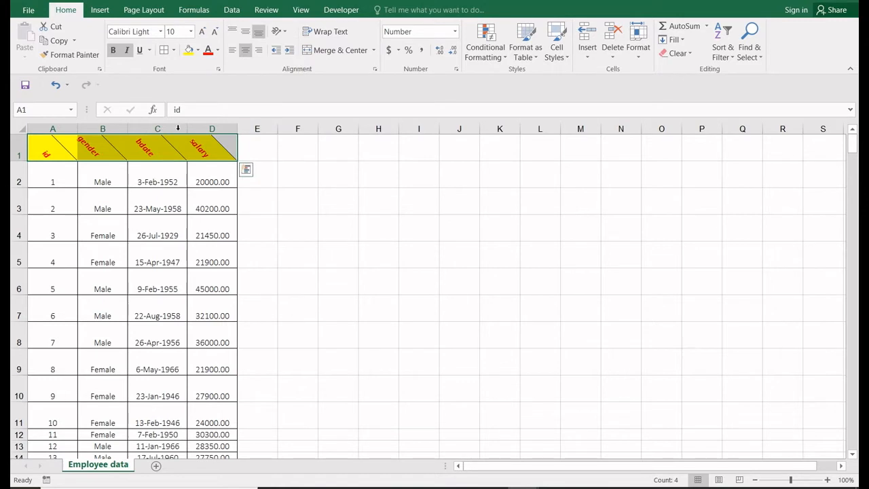
# Set the header cells A1:D1 to Vertical Text and increase row 1's height to fit the stacked letters.
pyautogui.click(279, 32)
pyautogui.click(309, 77)
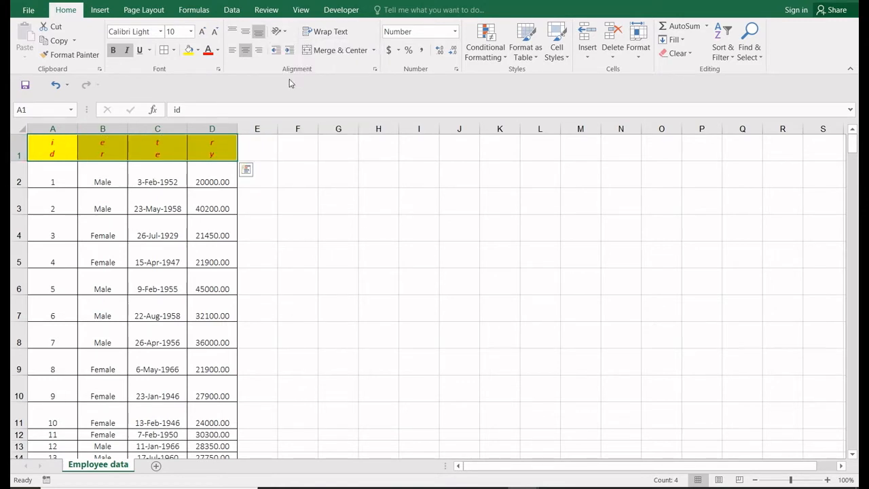
pyautogui.moveTo(17, 161); pyautogui.dragTo(27, 208)
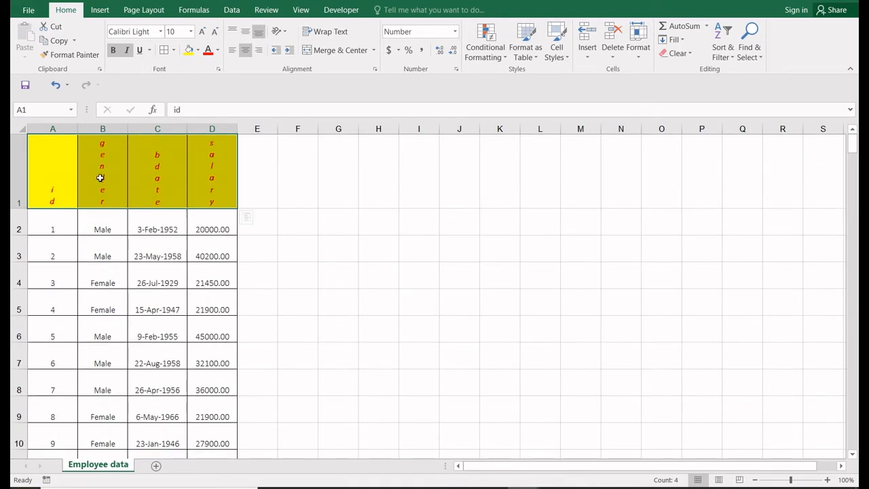
# Try the Rotate Text Up orientation on the header cells A1:D1, followed by Rotate Text Down.
pyautogui.click(277, 32)
pyautogui.click(282, 92)
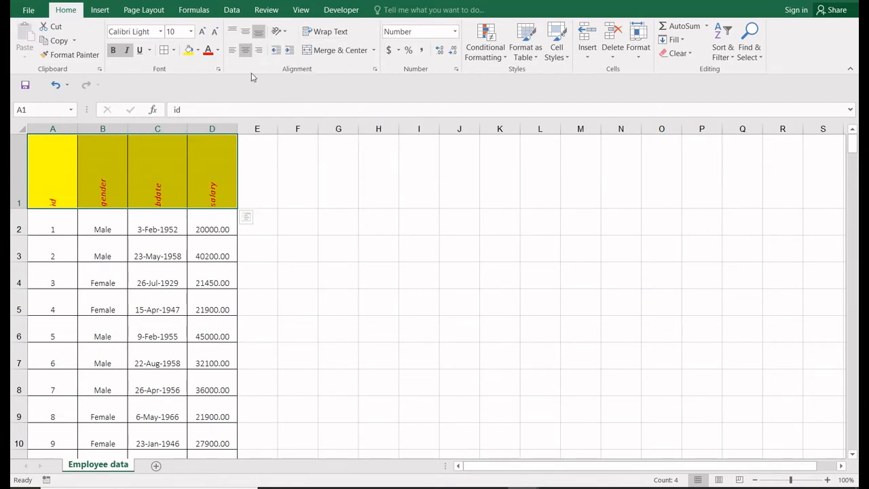
pyautogui.click(282, 34)
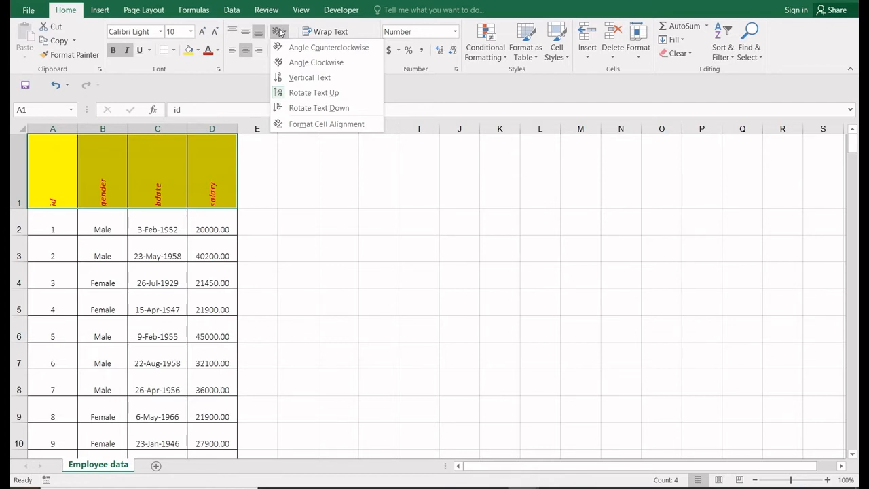
pyautogui.click(293, 109)
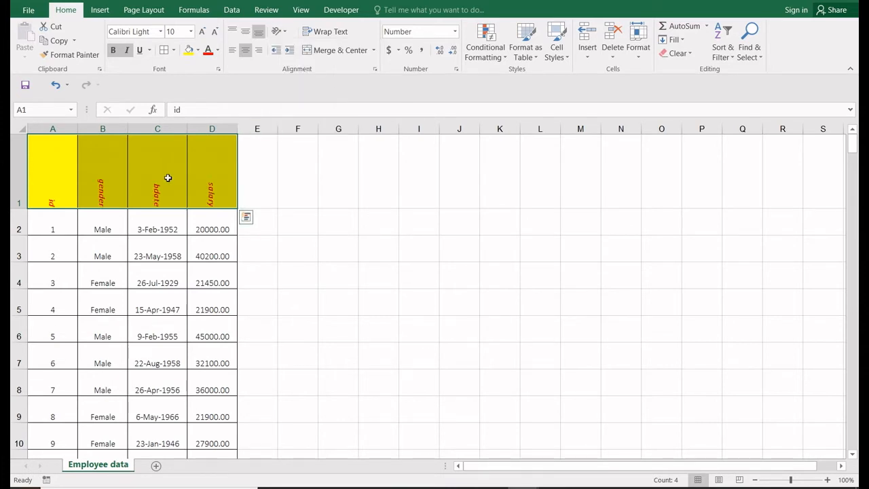
# Try a custom text orientation of -34 degrees for the header cells A1:D1 in the cell alignment settings.
pyautogui.click(278, 31)
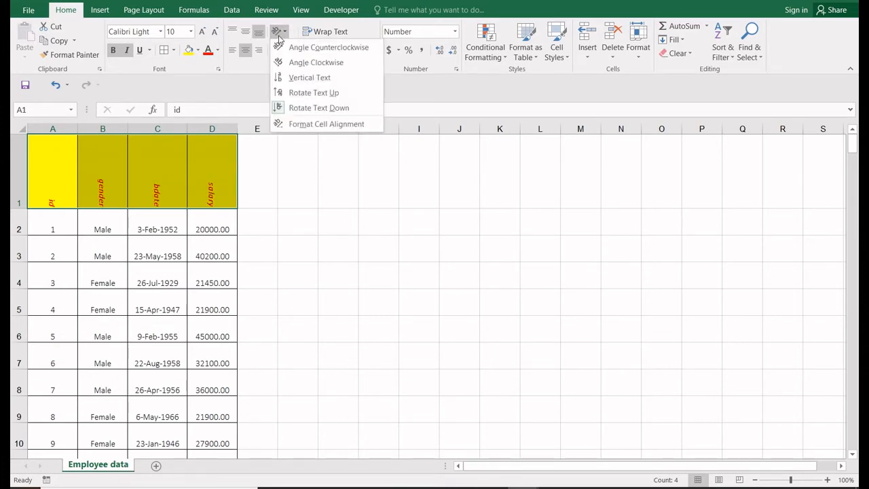
pyautogui.click(317, 126)
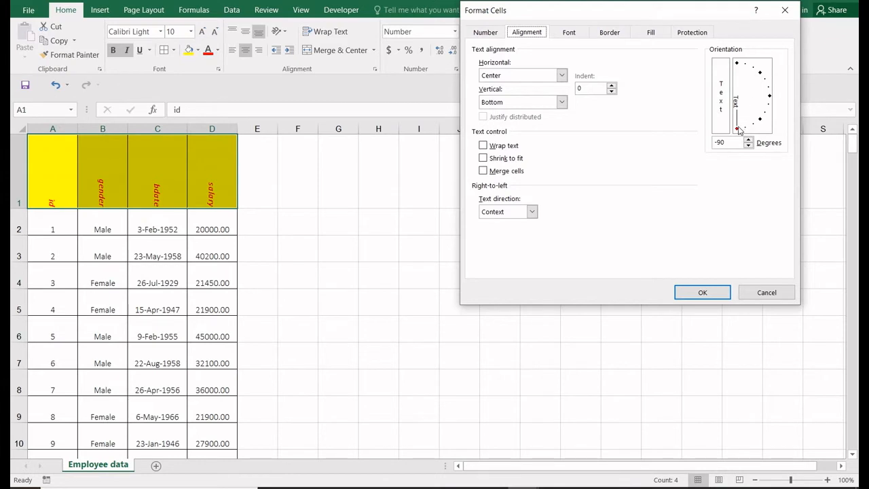
pyautogui.moveTo(739, 130); pyautogui.dragTo(766, 120)
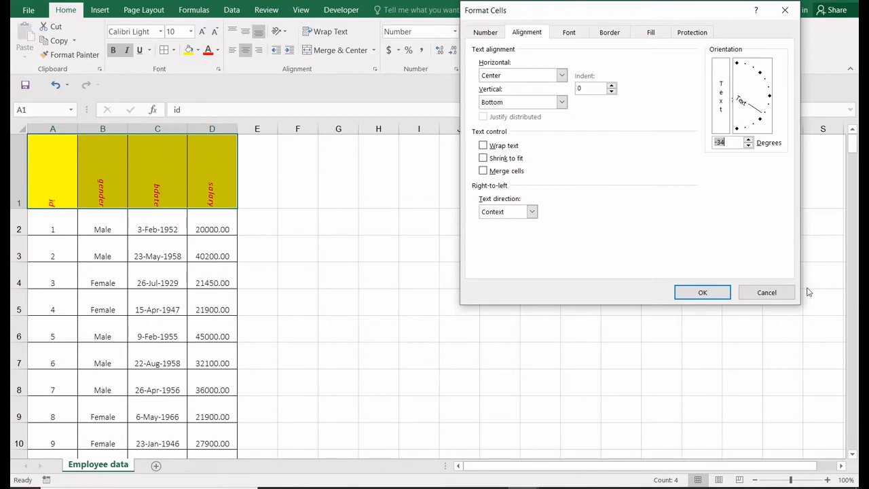
pyautogui.click(787, 290)
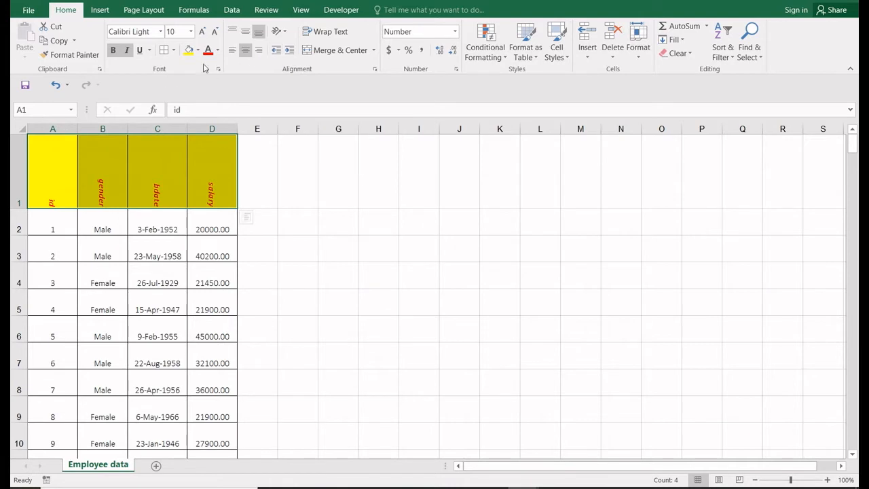
pyautogui.click(285, 32)
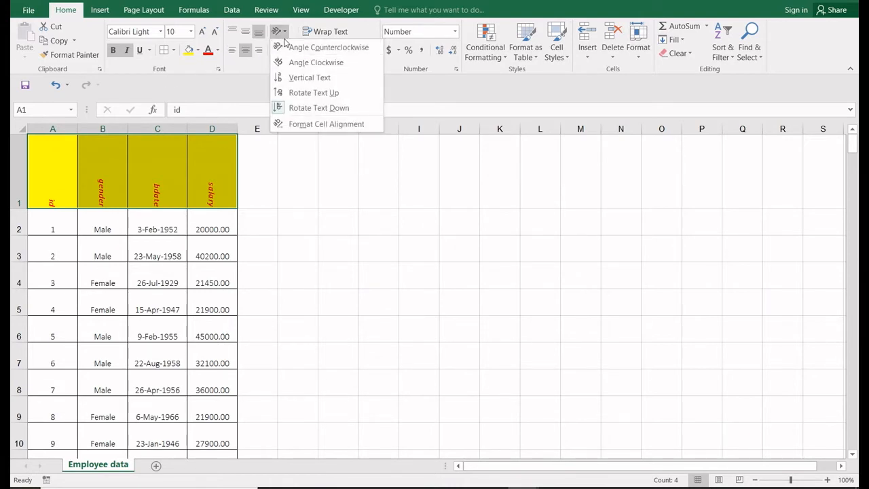
pyautogui.click(252, 150)
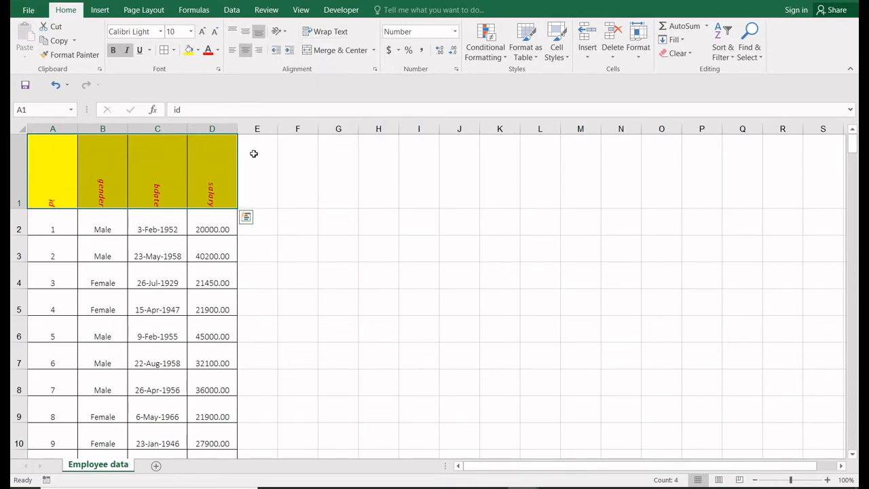
# Undo the orientation and row-height changes until the headers in A1:D1 are horizontal again, and increase their indent by one level.
pyautogui.hotkey('ctrl', 'z')
pyautogui.hotkey('ctrl', 'z')
pyautogui.hotkey('ctrl', 'z')
pyautogui.hotkey('ctrl', 'z')
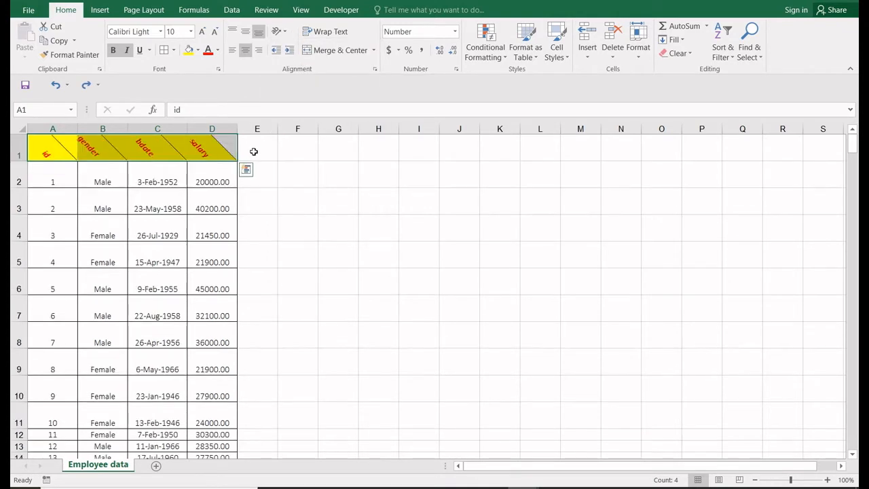
pyautogui.hotkey('ctrl', 'z')
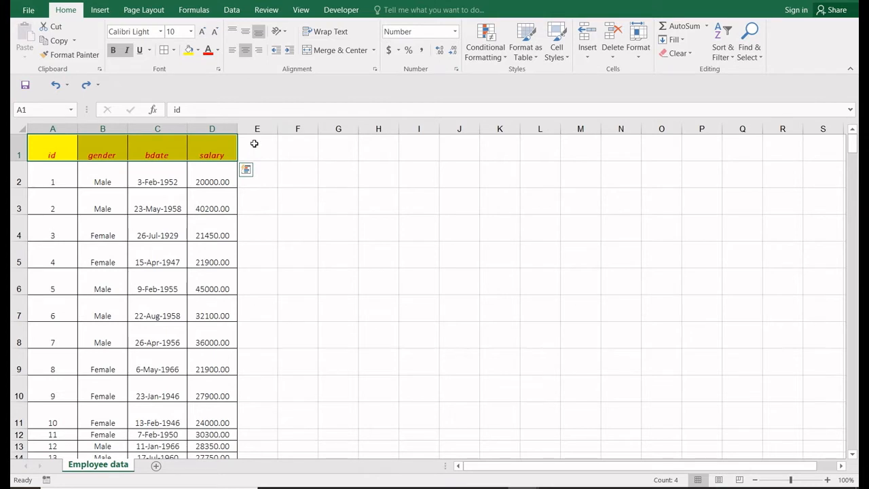
pyautogui.click(295, 54)
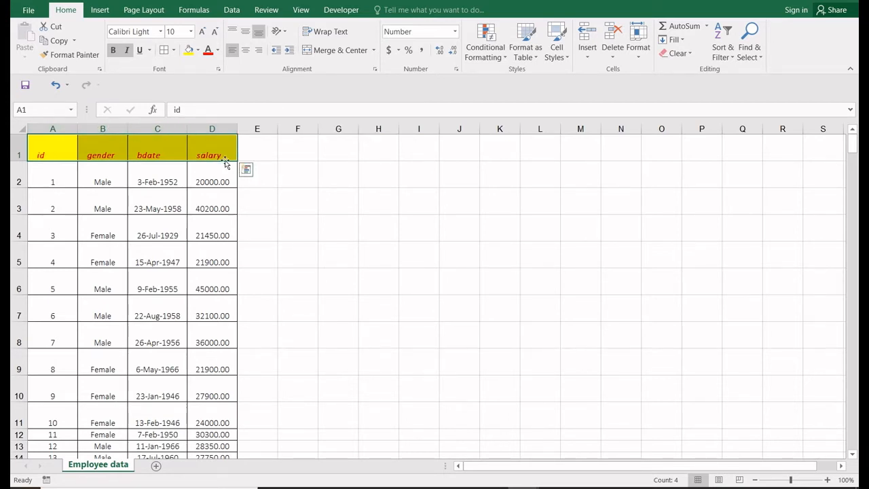
# Enter the four lines dshsdjhsd, sdkjsdkjds, sdkjkdsjsd and dskjsdsd in cell F2, separated by line breaks within the cell.
pyautogui.click(296, 177)
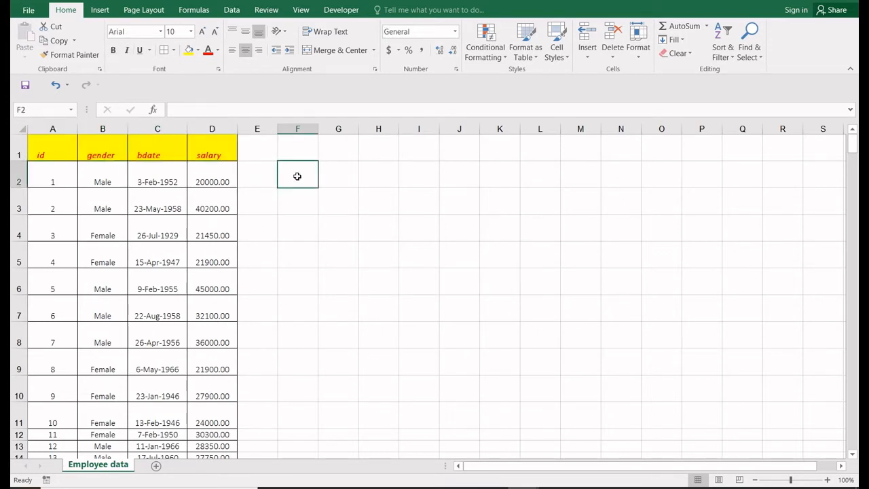
pyautogui.write('dshsdjhsd')
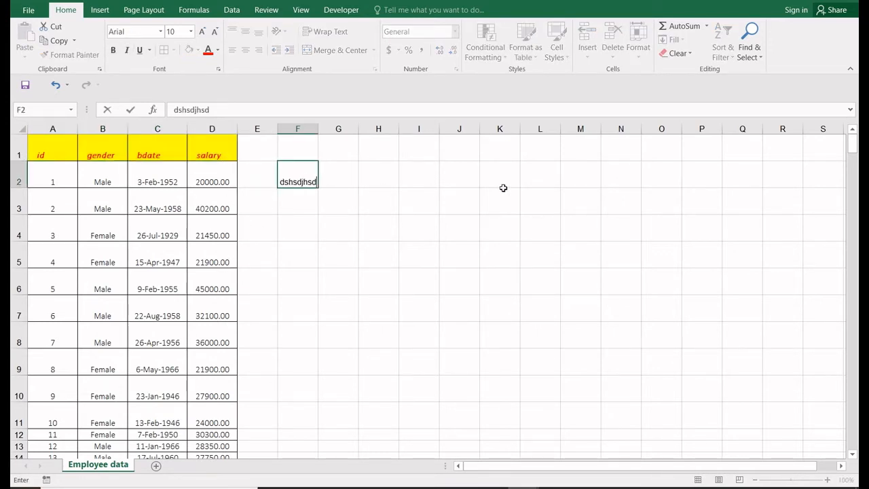
pyautogui.hotkey('alt', 'Return')
pyautogui.write('sdkjsdkjds')
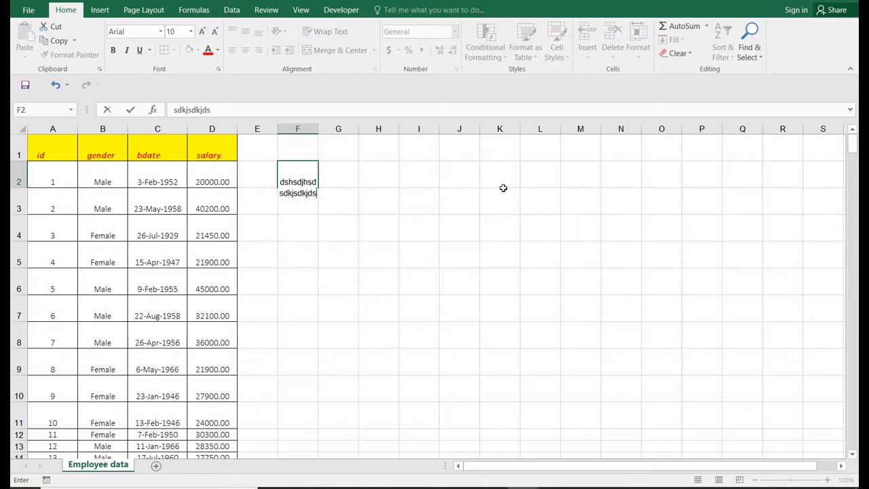
pyautogui.hotkey('alt', 'Return')
pyautogui.write('sdkjkdsjsd')
pyautogui.hotkey('alt', 'Return')
pyautogui.write('dskjsdsd')
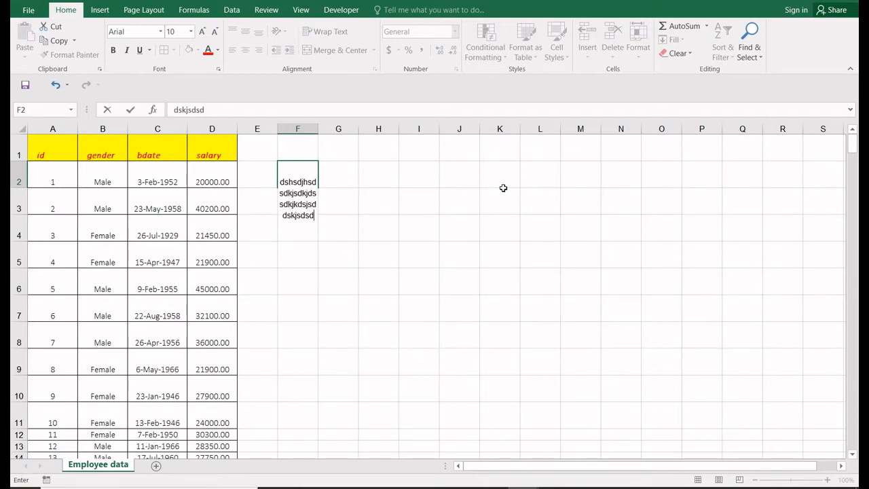
pyautogui.press('Return')
# Widen column F and increase row 2's height so all four text lines in F2 fit.
pyautogui.moveTo(317, 129); pyautogui.dragTo(391, 128)
pyautogui.moveTo(19, 188); pyautogui.dragTo(20, 201)
pyautogui.click(324, 182)
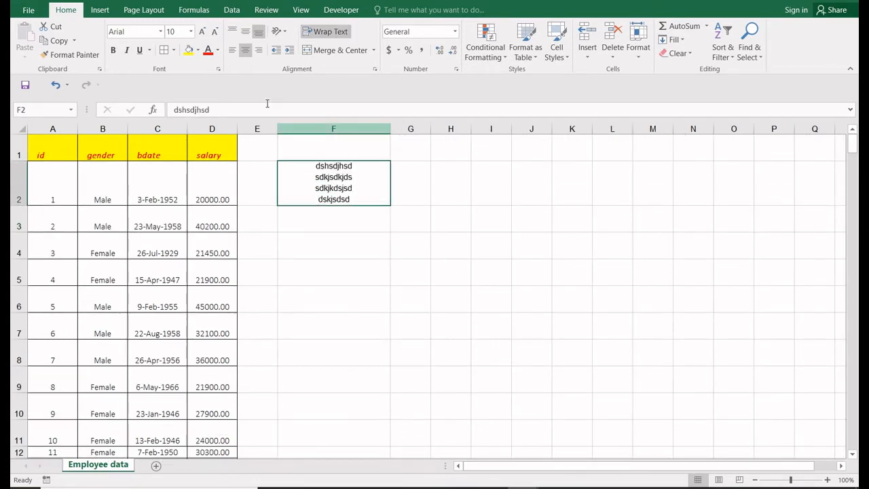
# Increase the indent of cell F2 by one level, decrease it again, and increase it by seven levels.
pyautogui.click(289, 51)
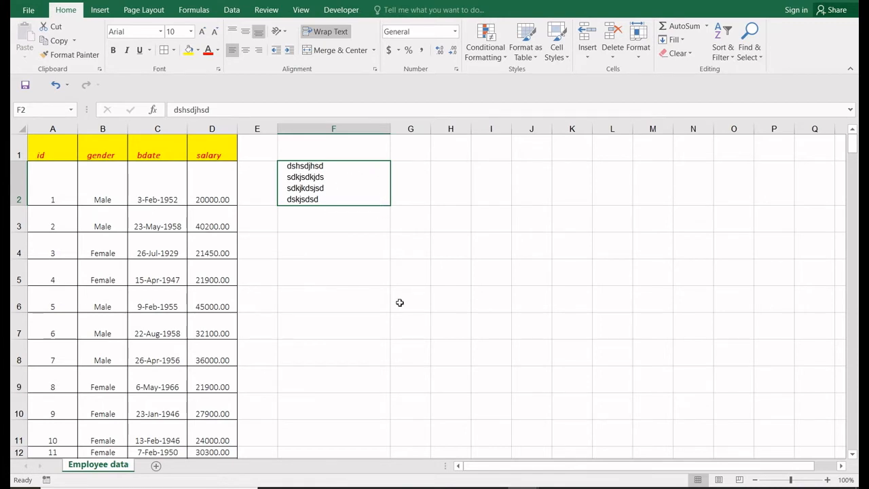
pyautogui.click(276, 53)
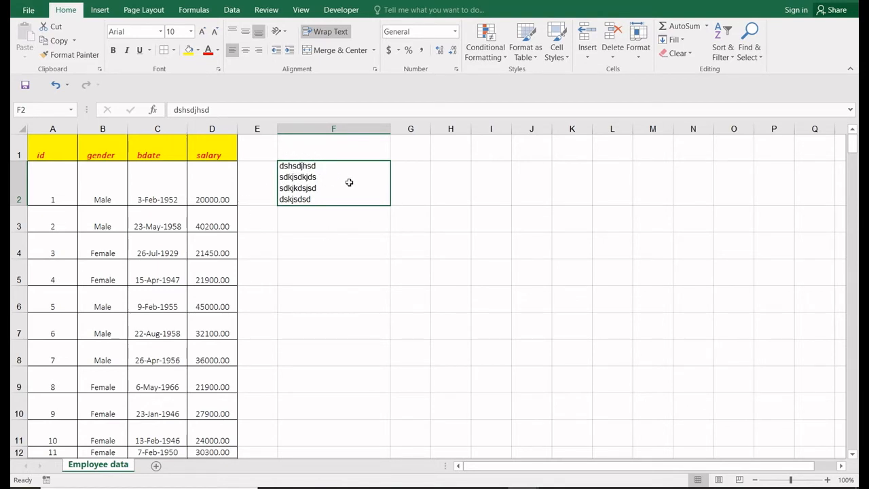
pyautogui.click(290, 51)
pyautogui.click(290, 50)
pyautogui.click(290, 51)
pyautogui.click(290, 51)
pyautogui.click(290, 51)
pyautogui.click(290, 51)
pyautogui.click(290, 51)
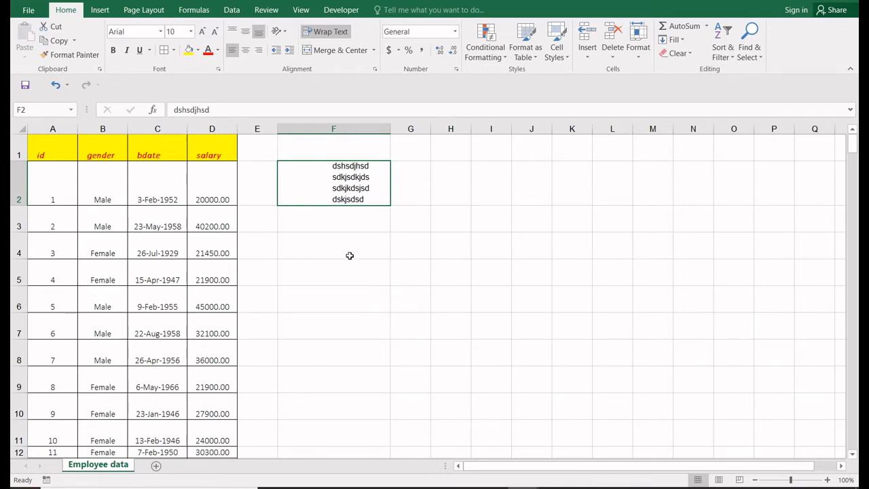
# Clear the contents of cell F2 and reduce row 2's height to match the rows below.
pyautogui.press('Delete')
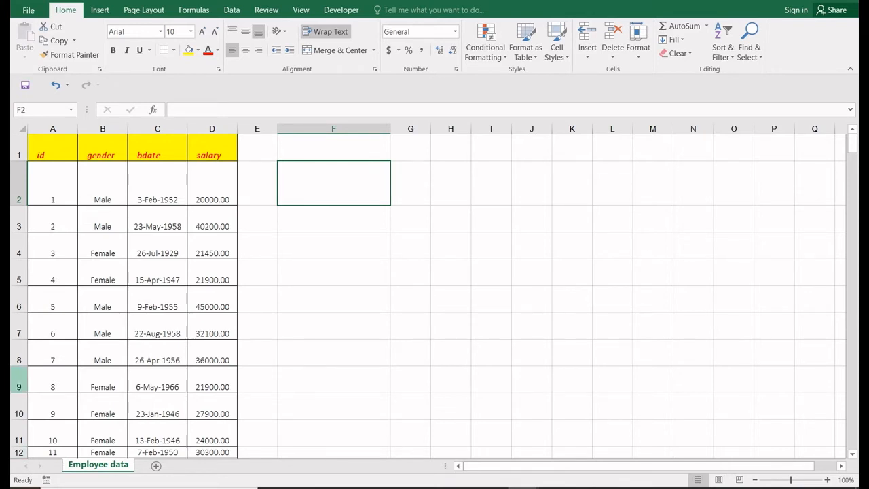
pyautogui.moveTo(22, 204); pyautogui.dragTo(23, 188)
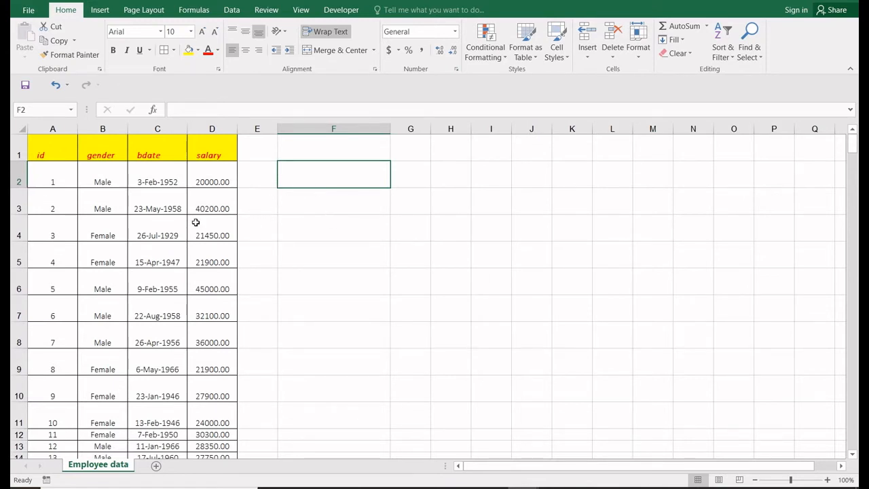
pyautogui.click(207, 146)
# Enter the long unbroken sample text jdskjsdkdskdskdskdskjdskksdjkdsjksdds in cell F2.
pyautogui.click(320, 164)
pyautogui.write('jdskjsdkdsk')
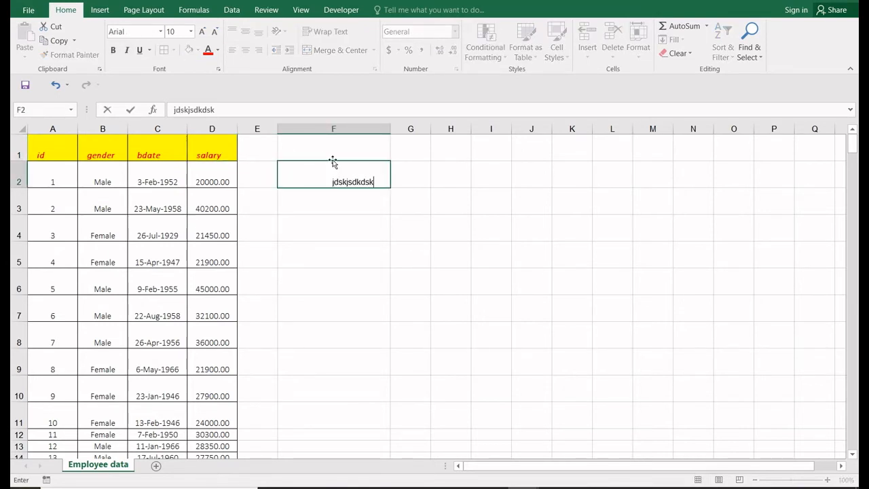
pyautogui.write('dskdskdskjdskksdjkdsjksdds')
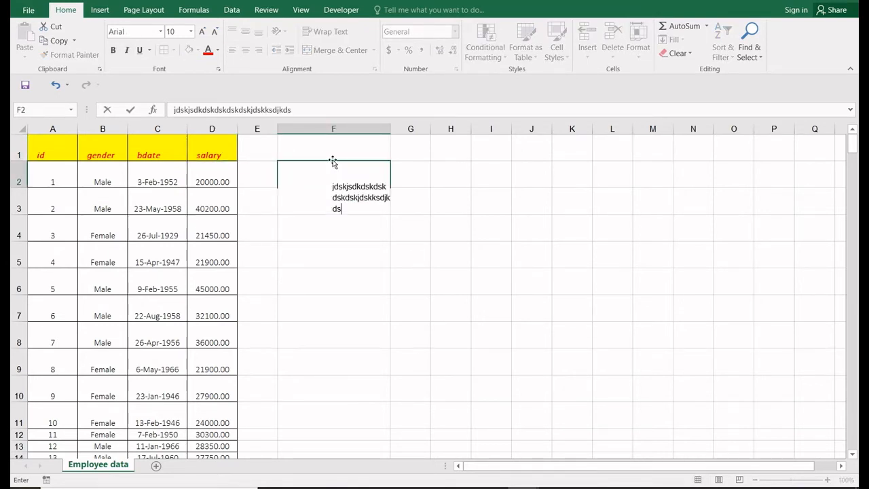
pyautogui.press('Return')
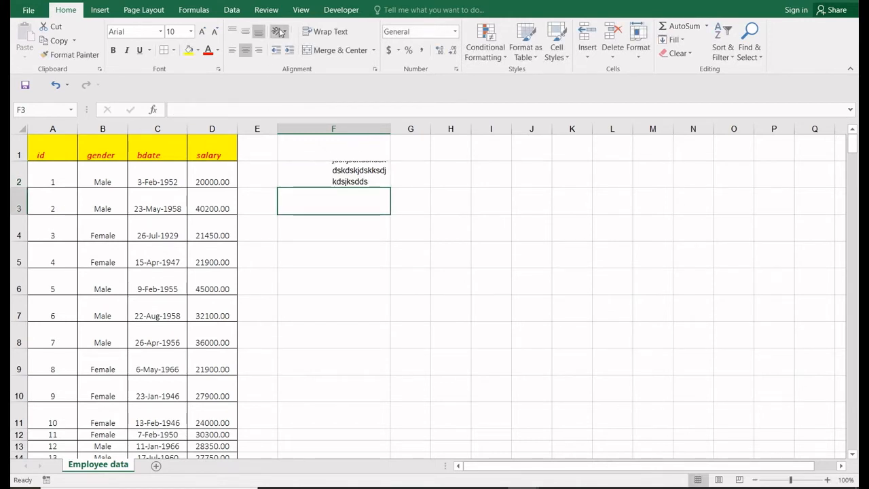
# Switch Wrap Text off, on and off again for the long text in F2, and clear the cell's contents.
pyautogui.click(317, 34)
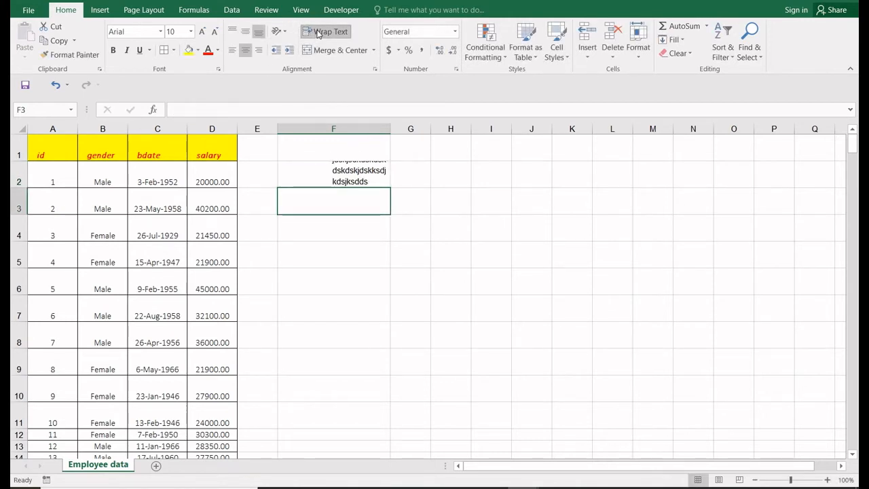
pyautogui.click(351, 164)
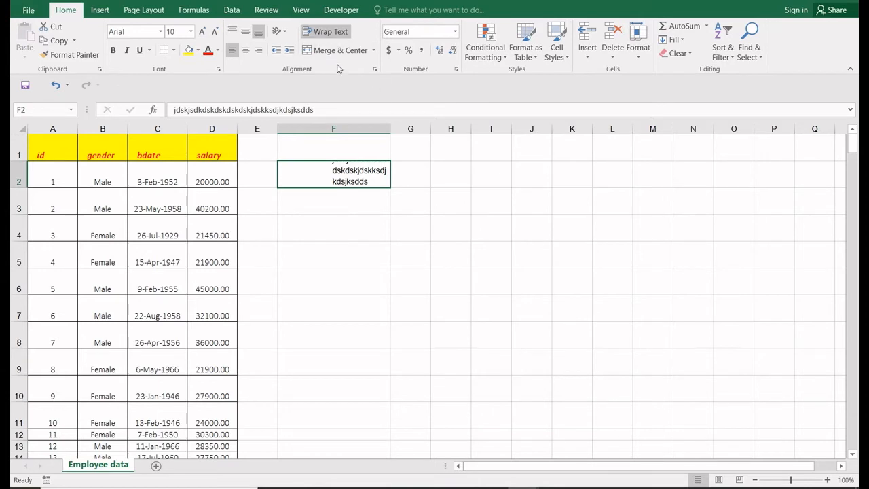
pyautogui.click(328, 34)
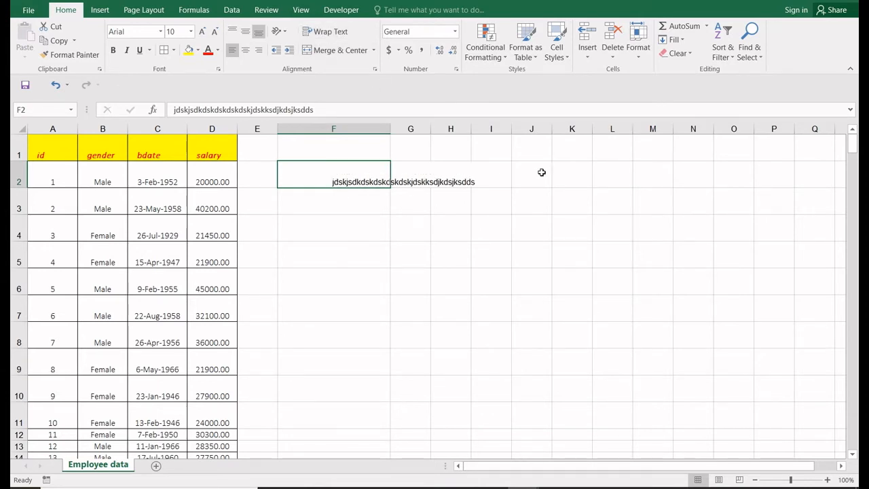
pyautogui.click(329, 31)
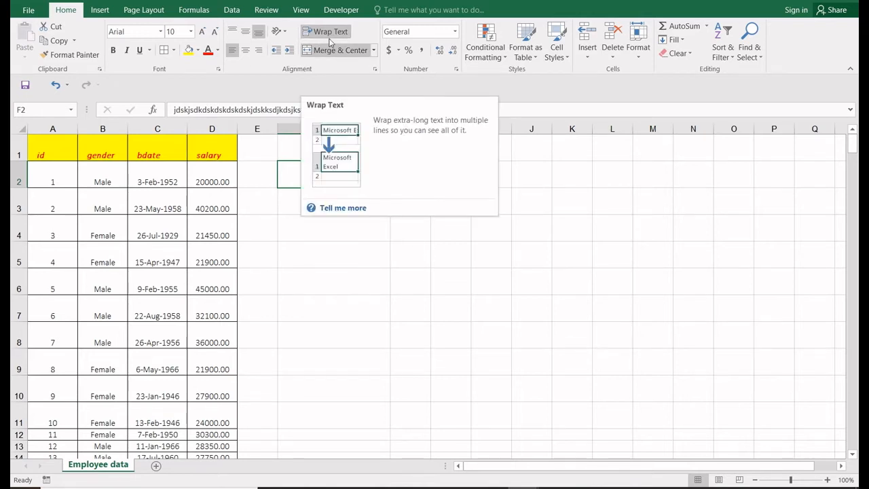
pyautogui.click(330, 36)
pyautogui.press('Delete')
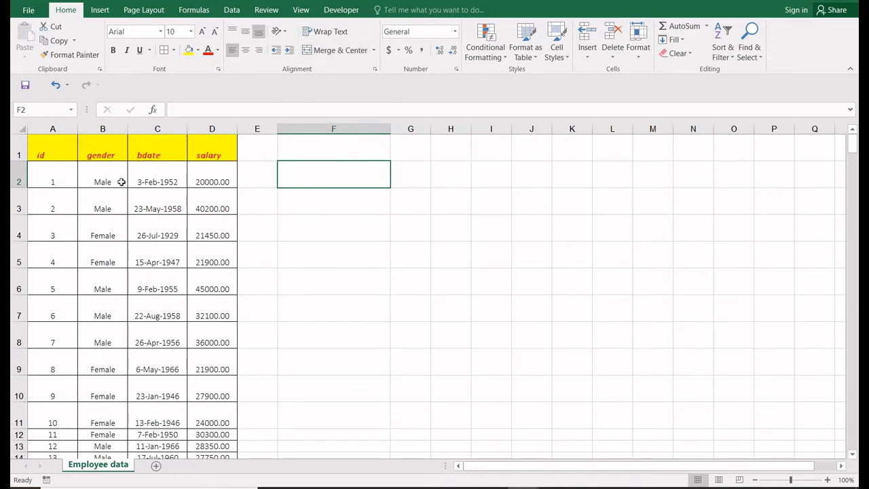
# Merge and center cells A2:A3, keeping only the upper value, and unmerge them again.
pyautogui.moveTo(55, 178); pyautogui.dragTo(58, 202)
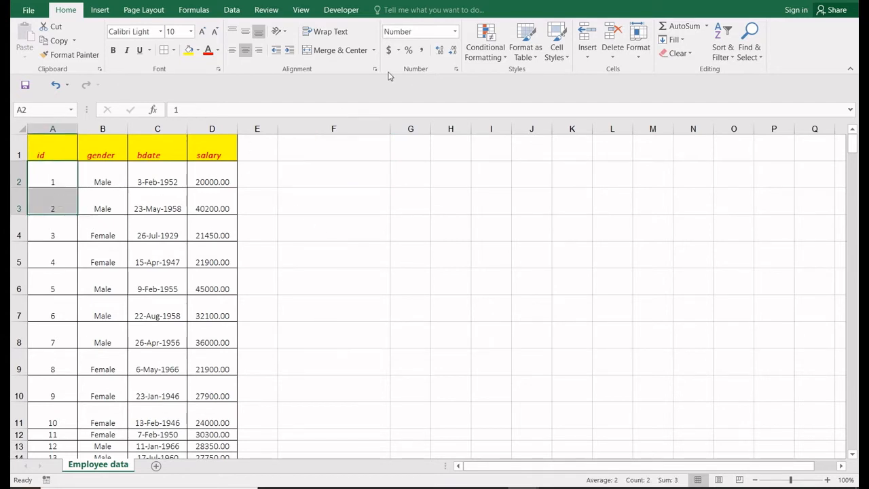
pyautogui.click(346, 49)
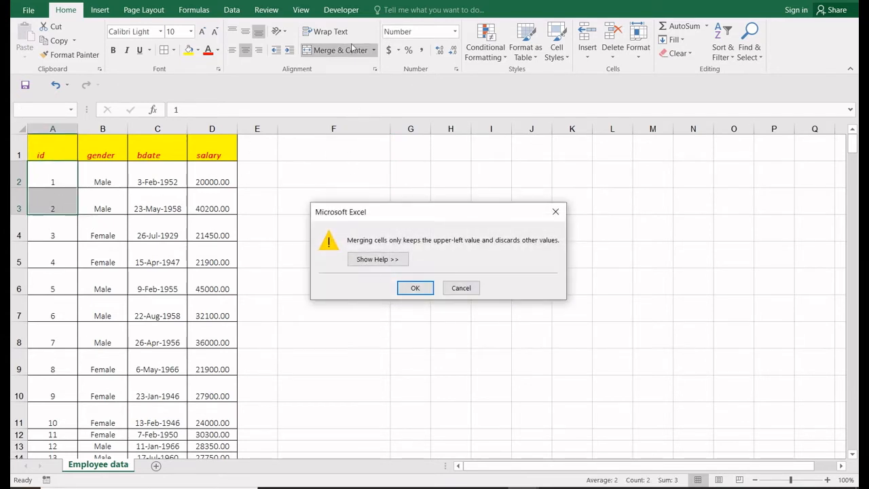
pyautogui.click(415, 289)
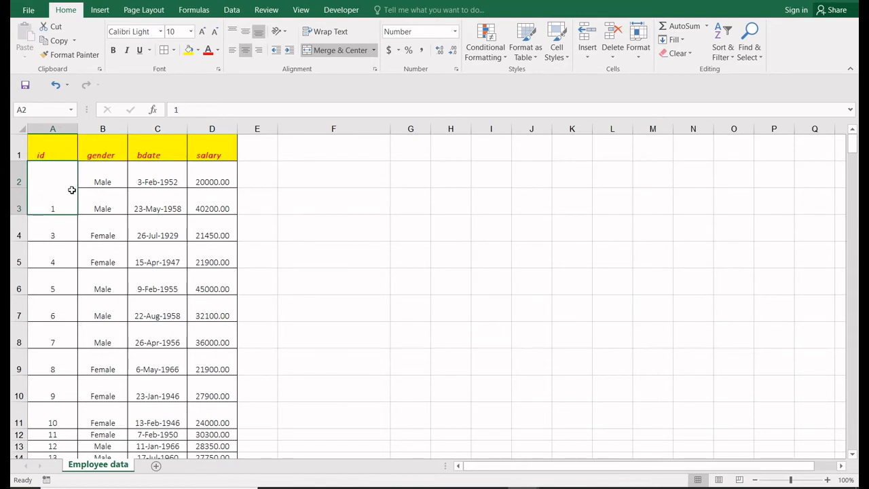
pyautogui.click(343, 50)
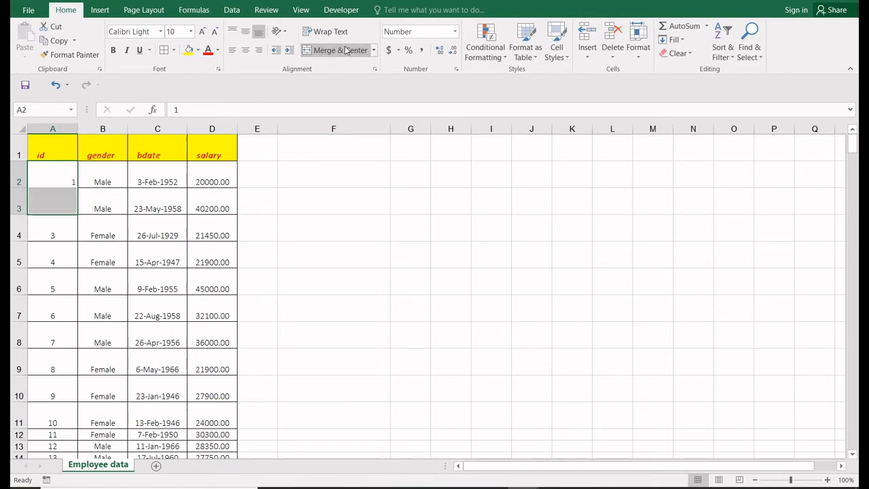
pyautogui.click(65, 195)
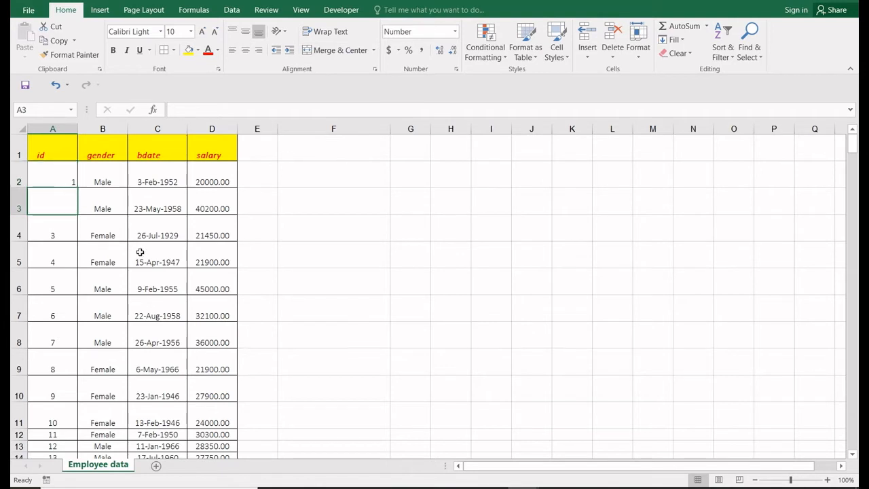
# Undo the unmerging and merging of cells A2:A3, and view the available merge options.
pyautogui.hotkey('ctrl', 'z')
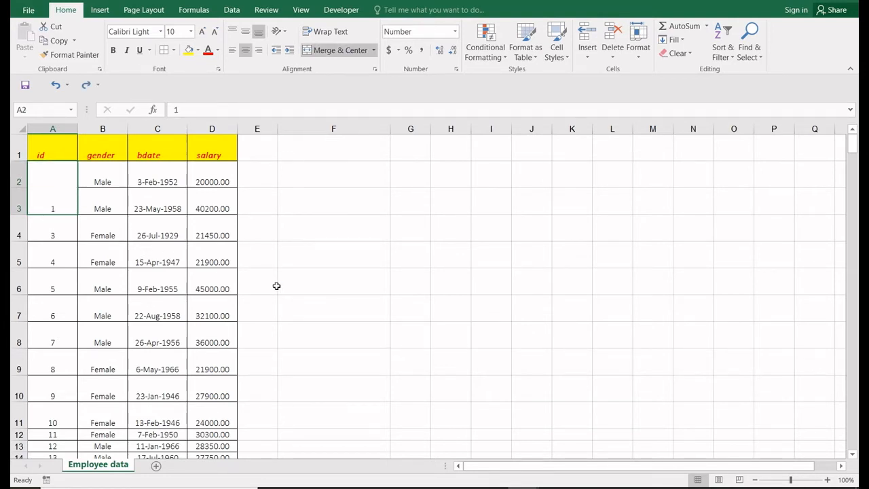
pyautogui.hotkey('ctrl', 'z')
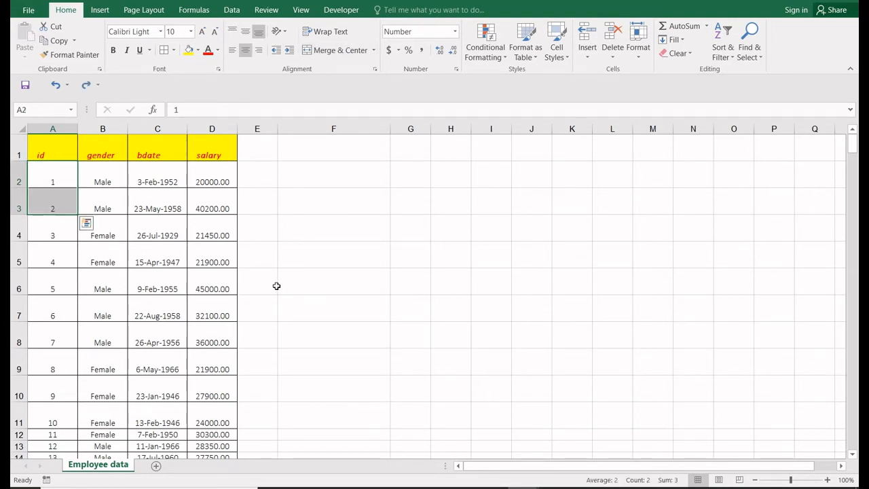
pyautogui.click(372, 51)
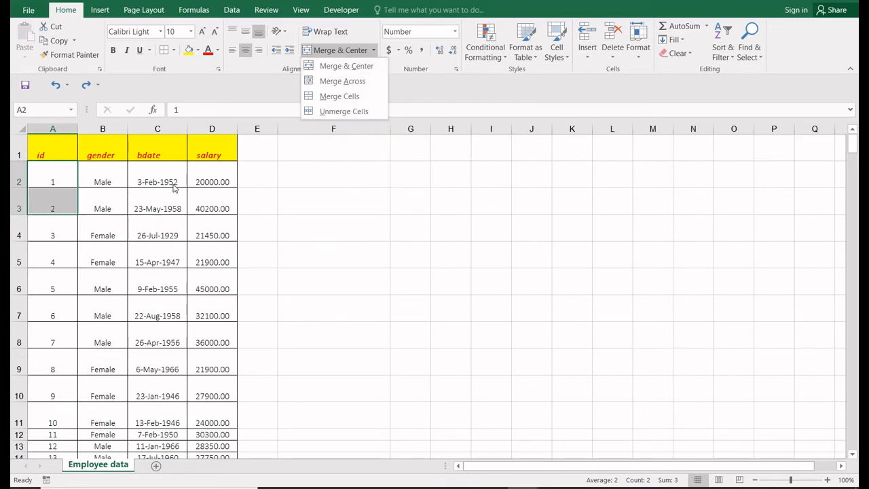
pyautogui.click(209, 184)
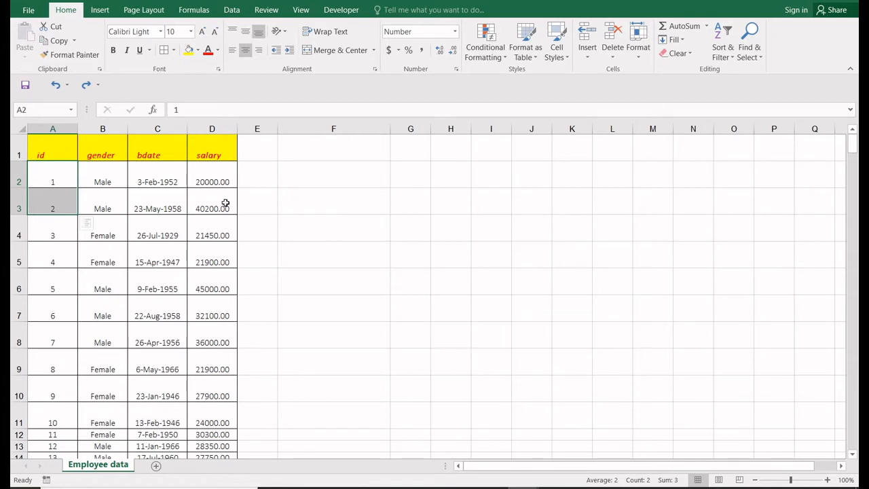
# Switch the number format of salary cell D4 to General and back to Number.
pyautogui.click(221, 182)
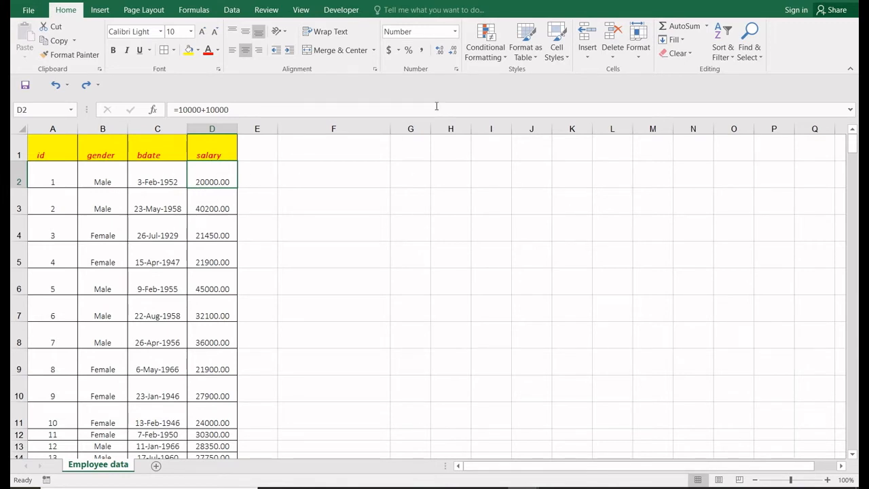
pyautogui.click(221, 219)
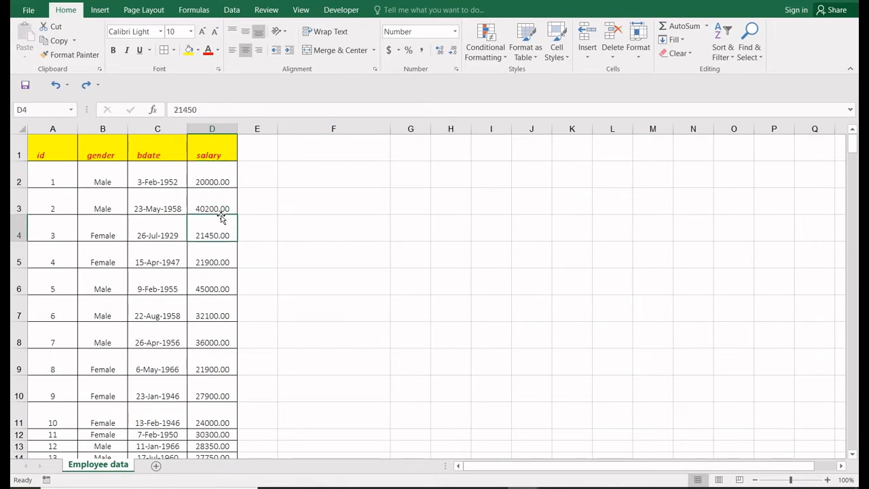
pyautogui.click(456, 32)
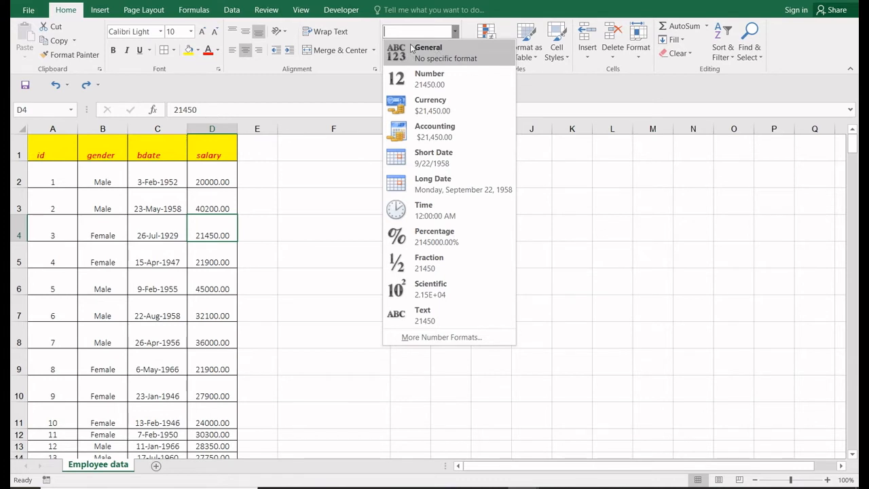
pyautogui.click(448, 64)
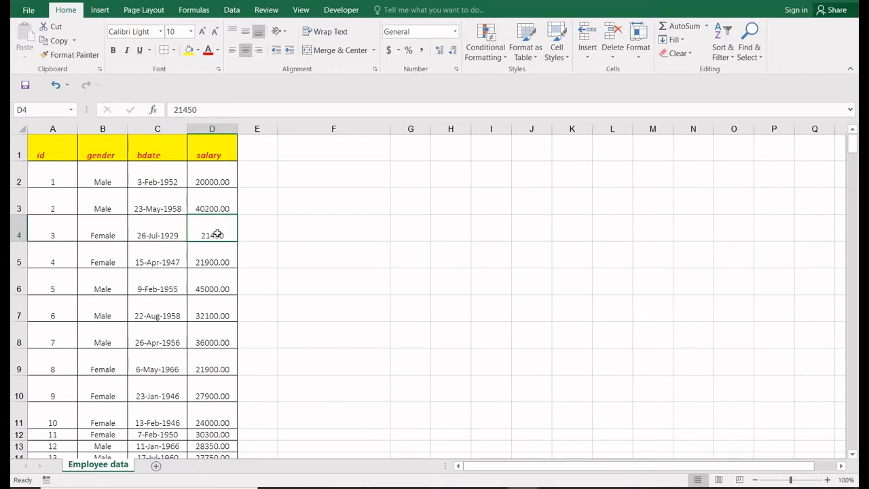
pyautogui.click(455, 31)
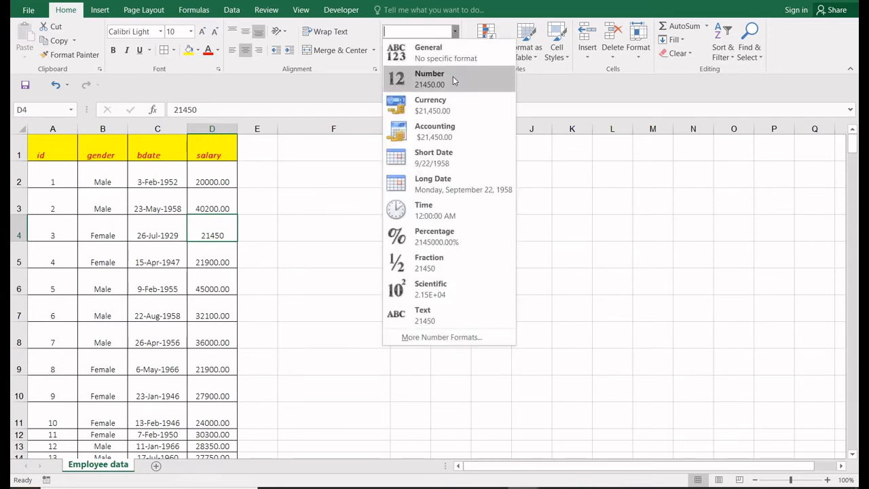
pyautogui.click(453, 76)
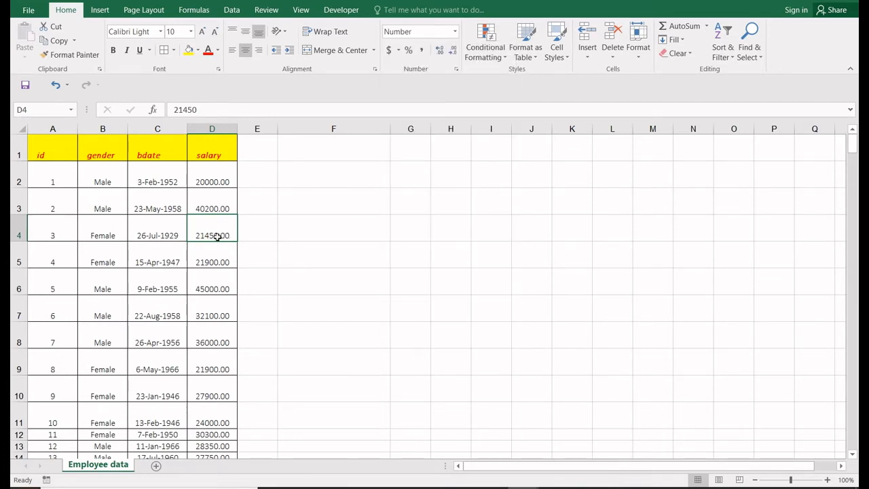
# Apply the Currency format to salary cell D4.
pyautogui.click(455, 31)
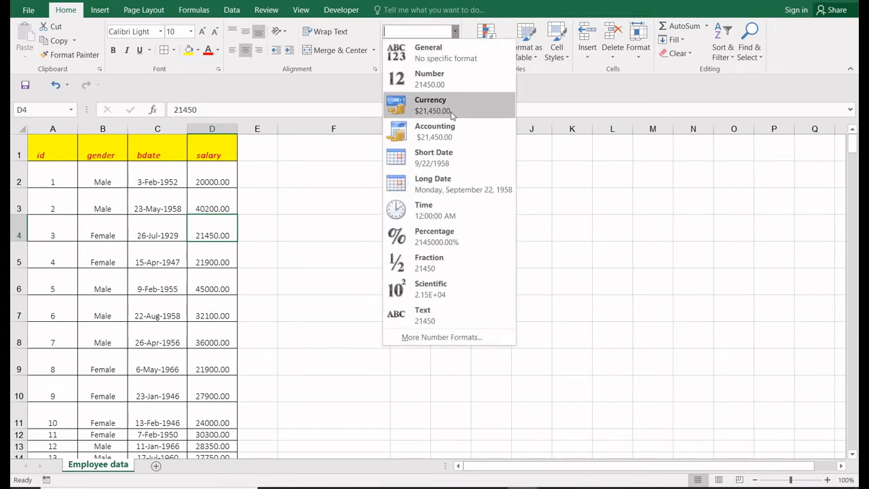
pyautogui.click(432, 108)
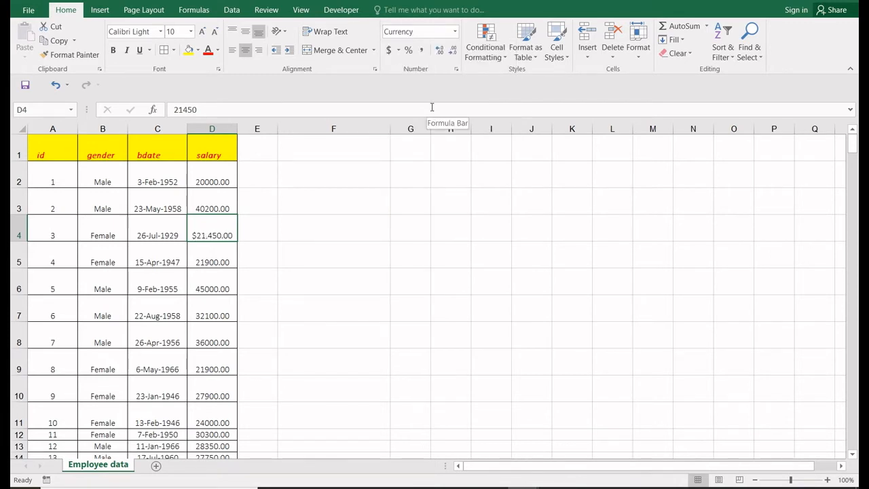
pyautogui.click(455, 32)
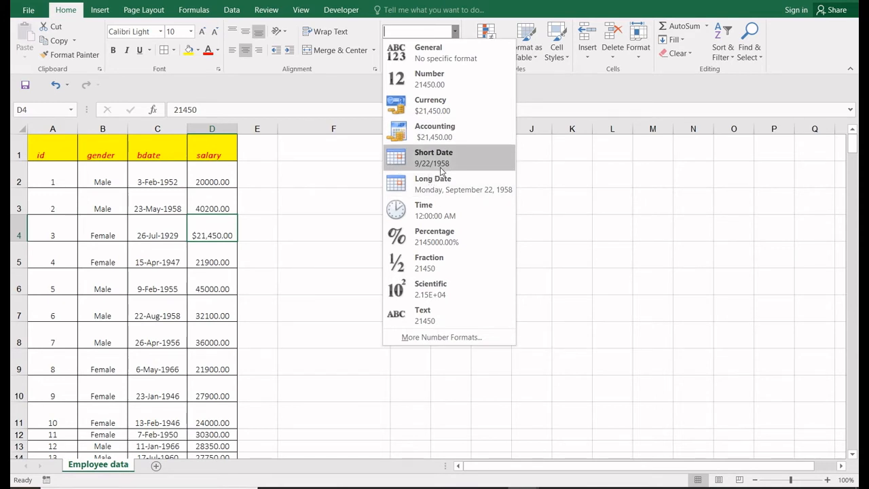
pyautogui.click(150, 204)
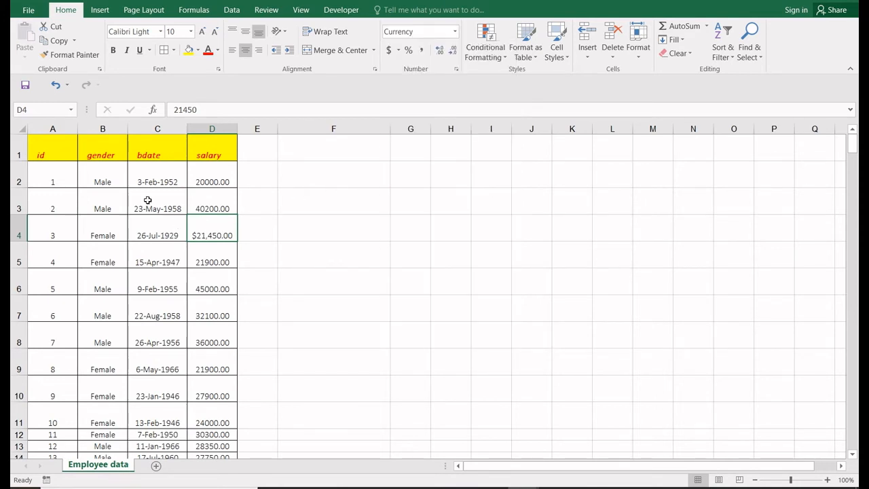
# Format the birth date in C3 as Short Date and then Long Date, and autofit column C's width.
pyautogui.click(163, 198)
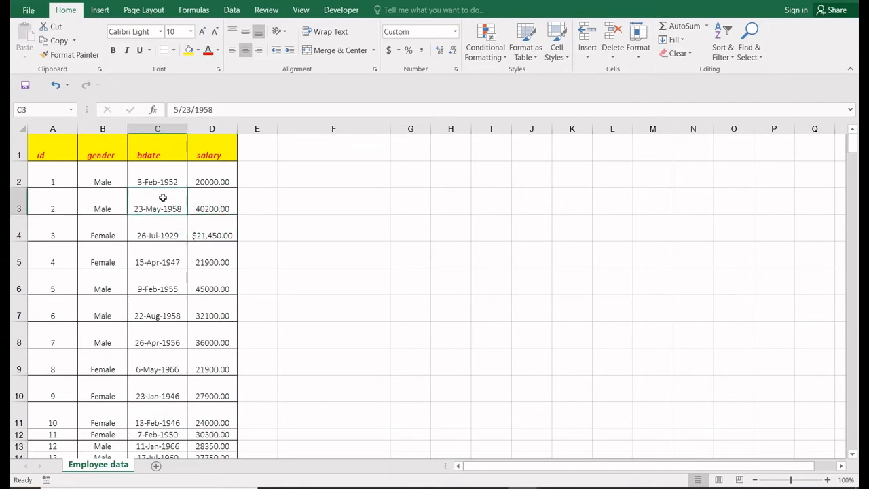
pyautogui.click(455, 31)
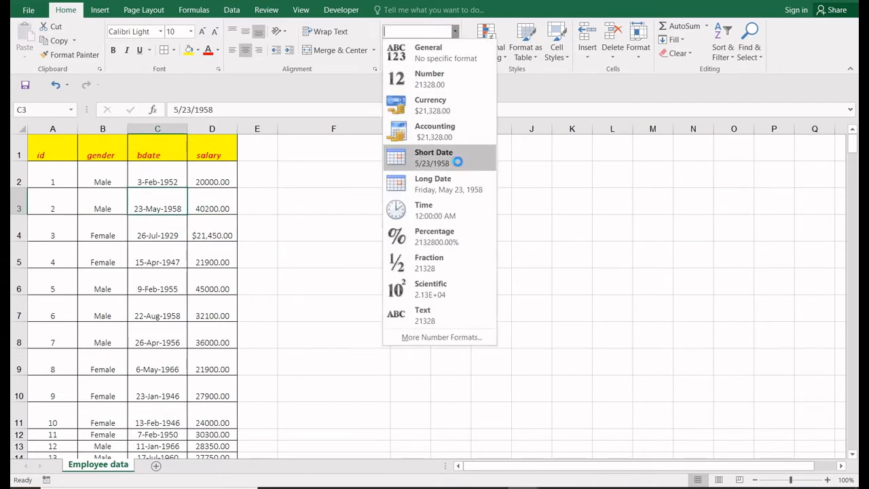
pyautogui.click(456, 159)
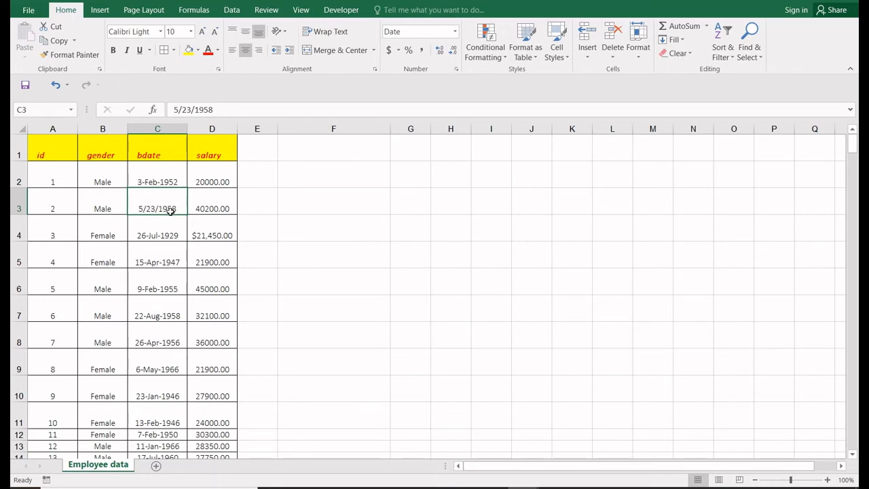
pyautogui.click(454, 32)
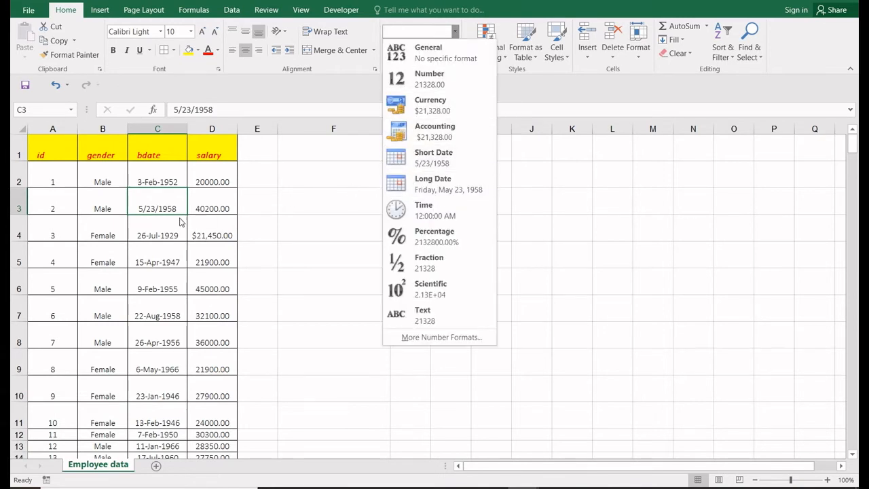
pyautogui.click(460, 197)
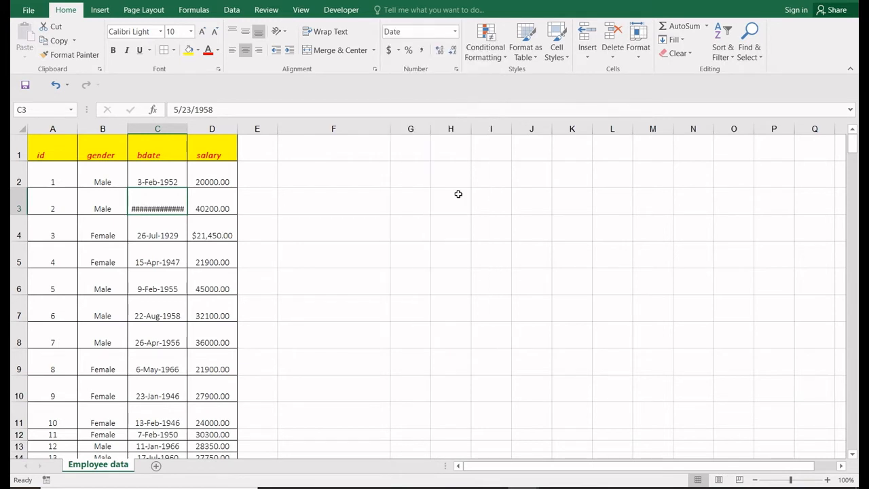
pyautogui.doubleClick(186, 128)
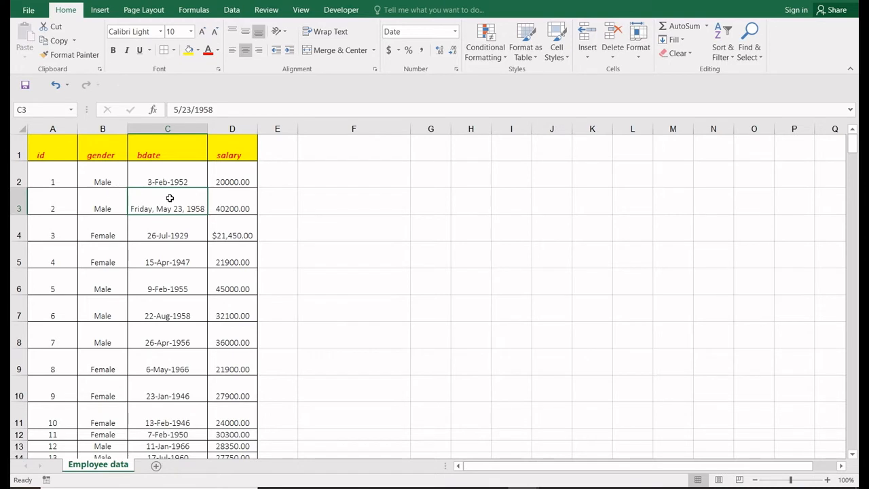
# Apply the Time format to C3 and examine the date and time parts of its stored value.
pyautogui.click(455, 33)
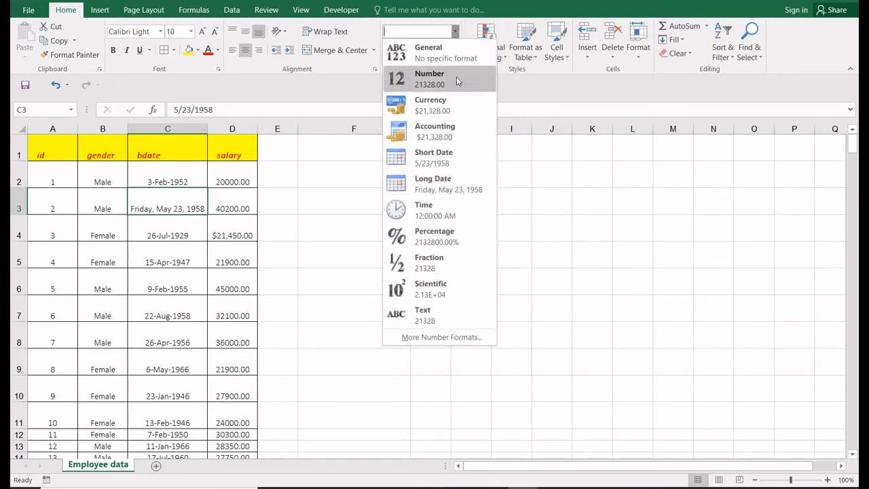
pyautogui.click(434, 212)
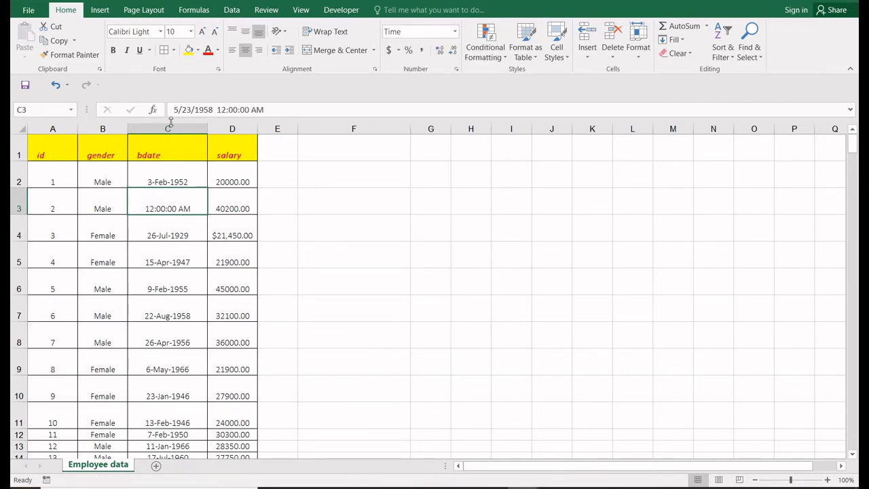
pyautogui.moveTo(175, 109); pyautogui.dragTo(216, 113)
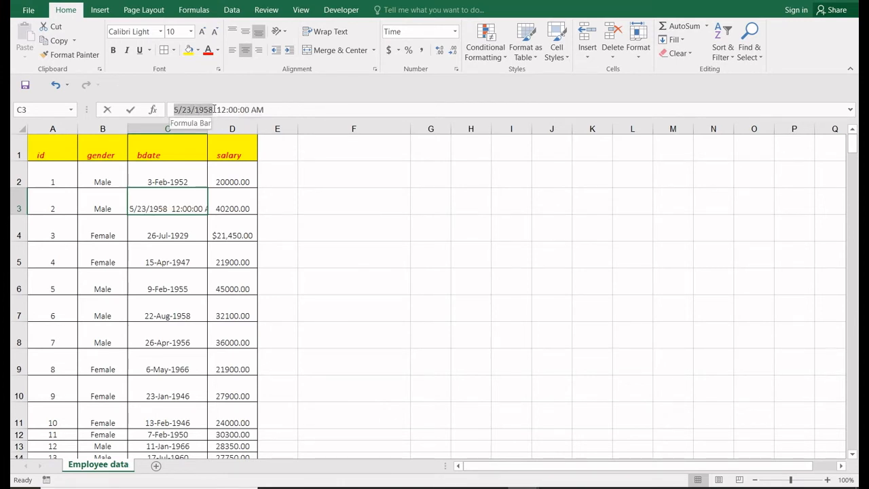
pyautogui.click(214, 110)
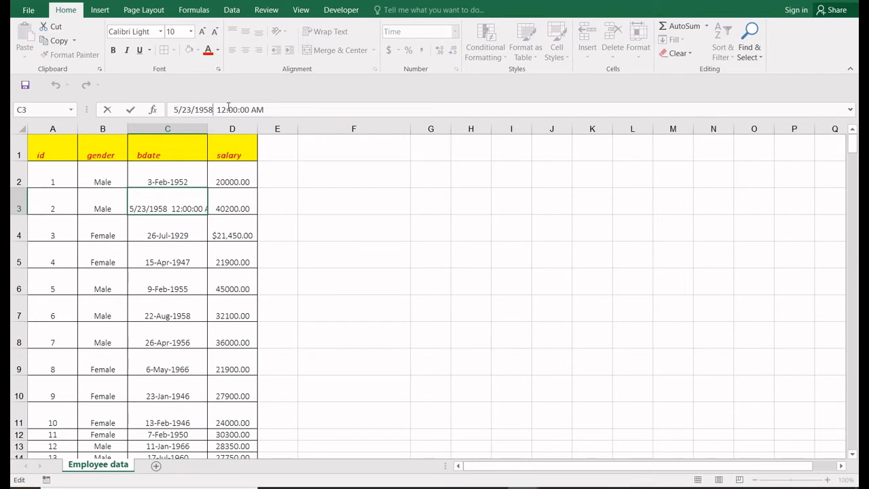
pyautogui.moveTo(265, 109); pyautogui.dragTo(219, 109)
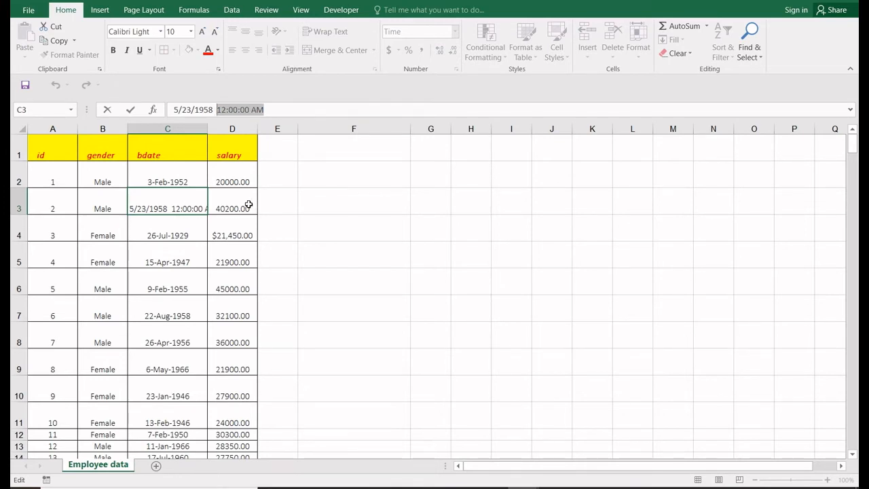
pyautogui.press('Escape')
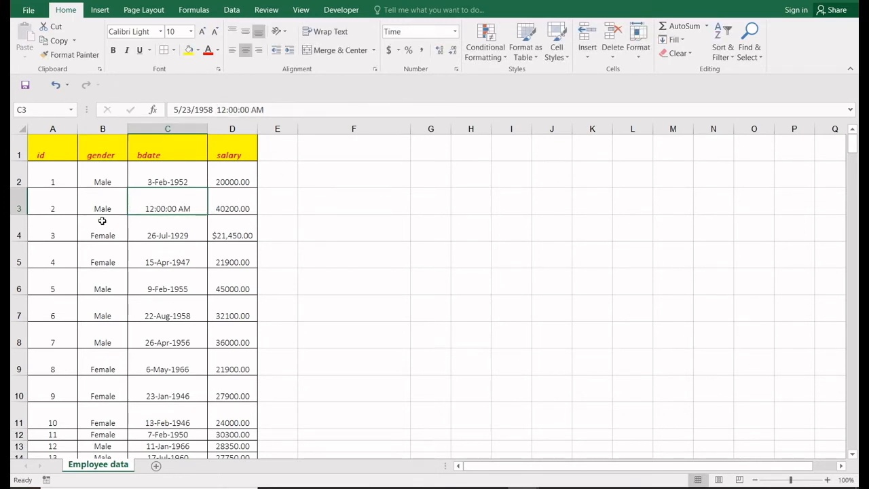
# Browse the Currency symbols in the Format Cells settings for C3 and leave without applying any.
pyautogui.click(456, 33)
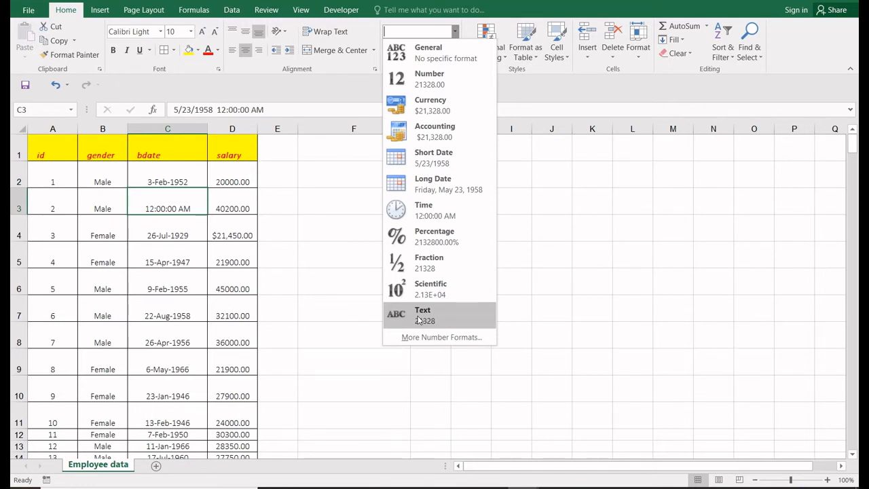
pyautogui.click(449, 337)
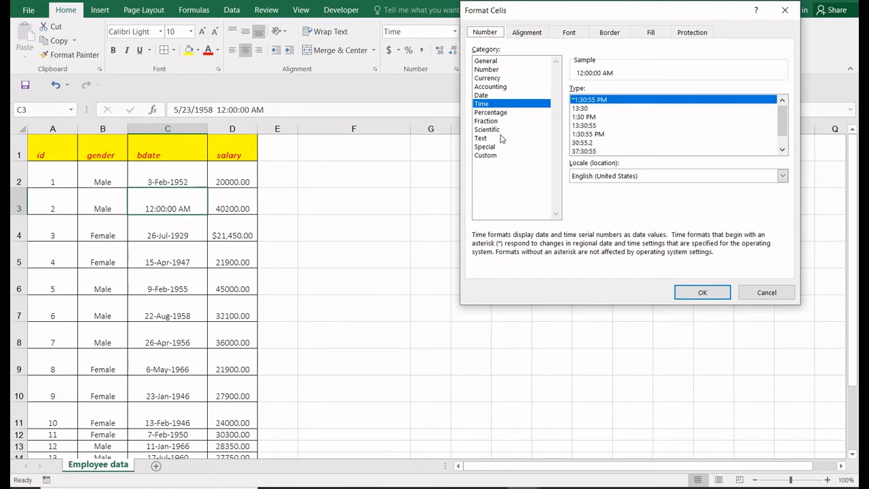
pyautogui.click(490, 78)
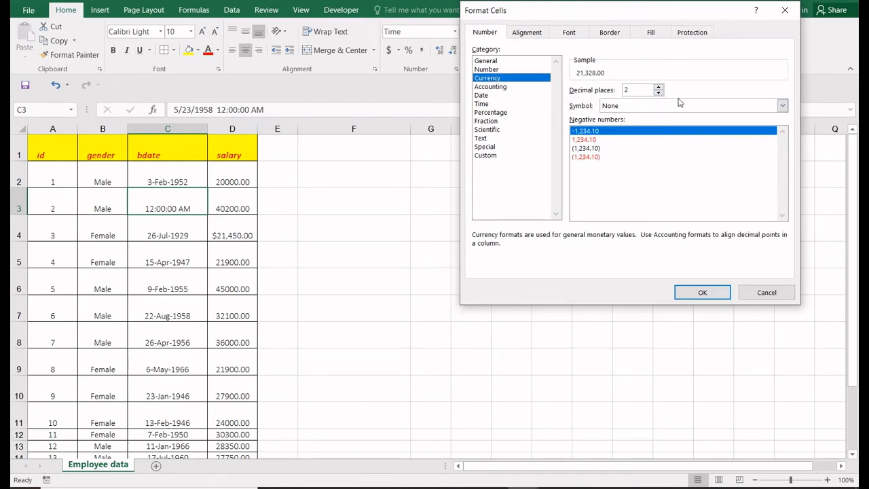
pyautogui.click(783, 106)
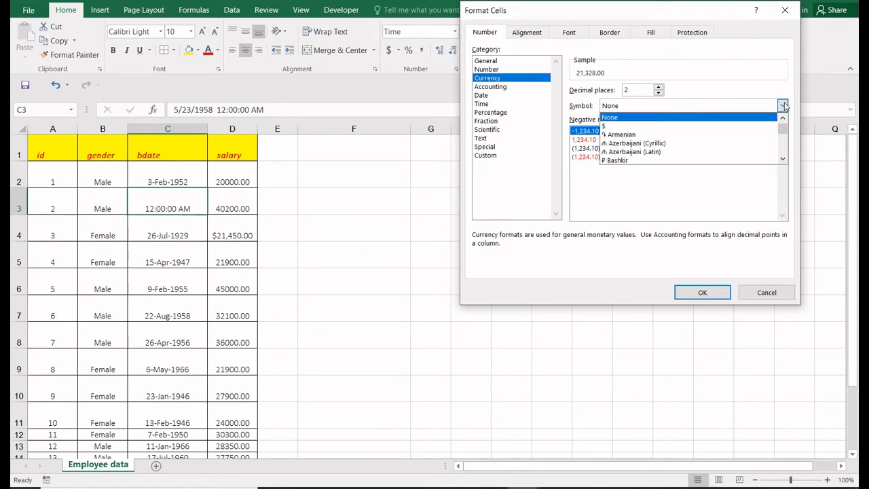
pyautogui.scroll(-2, 774, 132)
pyautogui.scroll(-10, 753, 151)
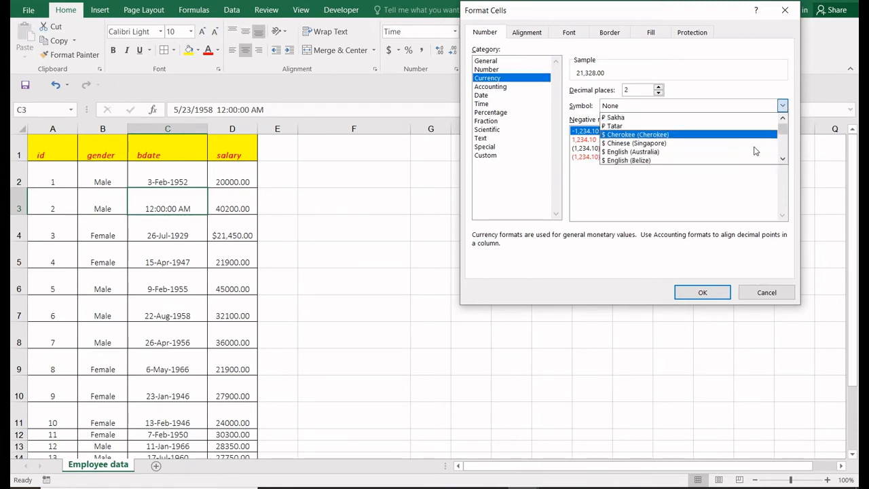
pyautogui.scroll(-12, 744, 149)
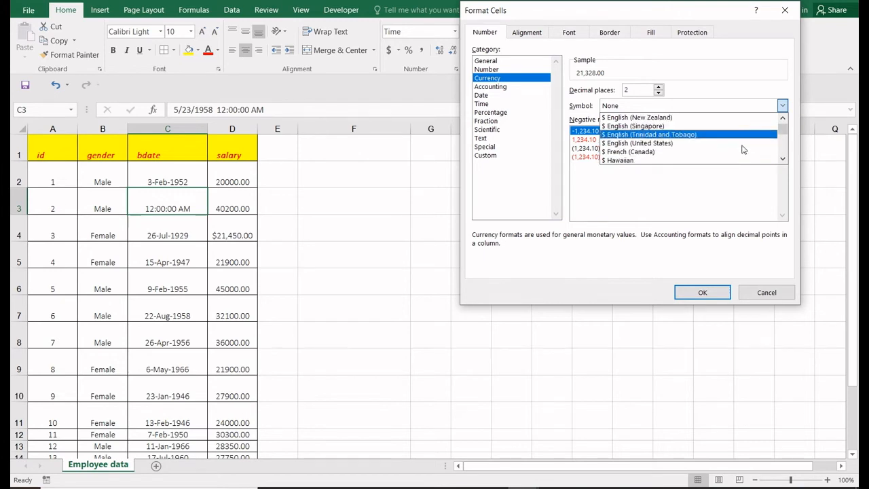
pyautogui.scroll(-2, 746, 145)
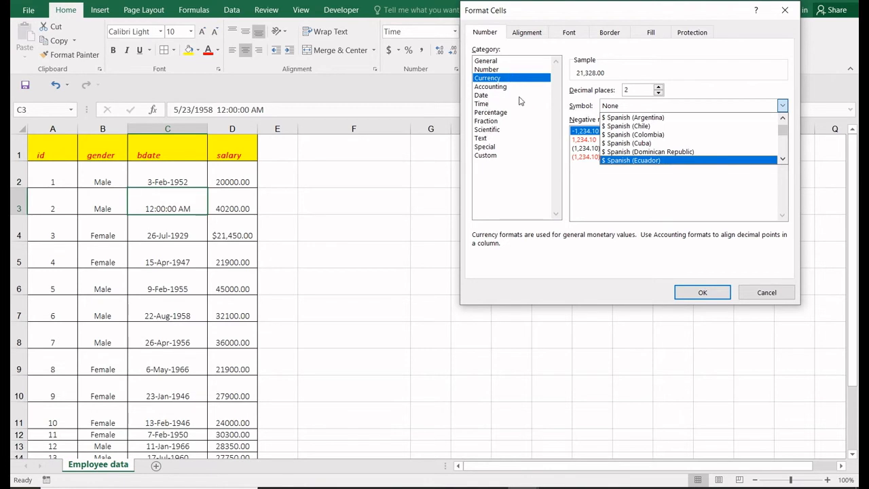
pyautogui.click(768, 290)
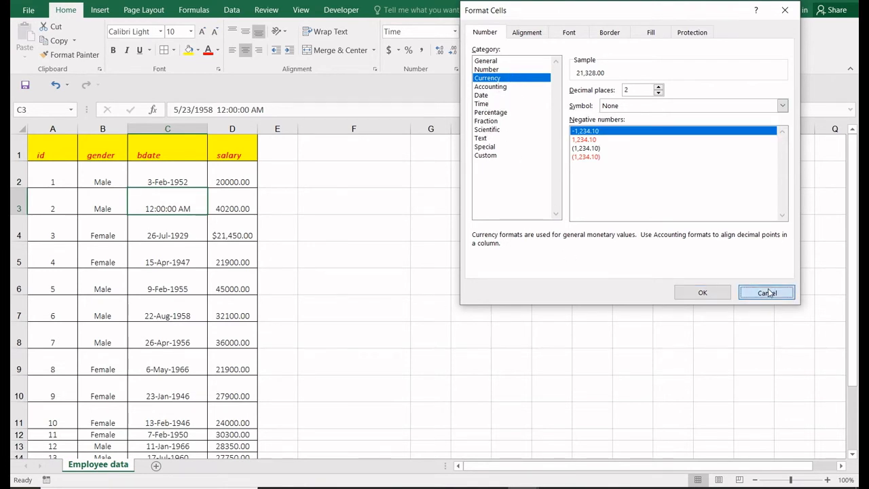
pyautogui.click(767, 290)
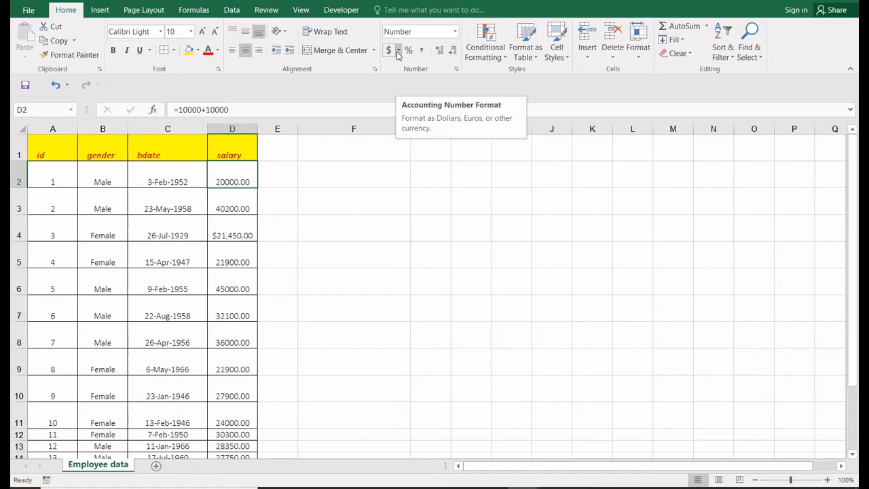
# Browse the accounting currency formats for salary cell D2, and try the Comma Style on it before undoing it.
pyautogui.click(392, 55)
pyautogui.click(399, 53)
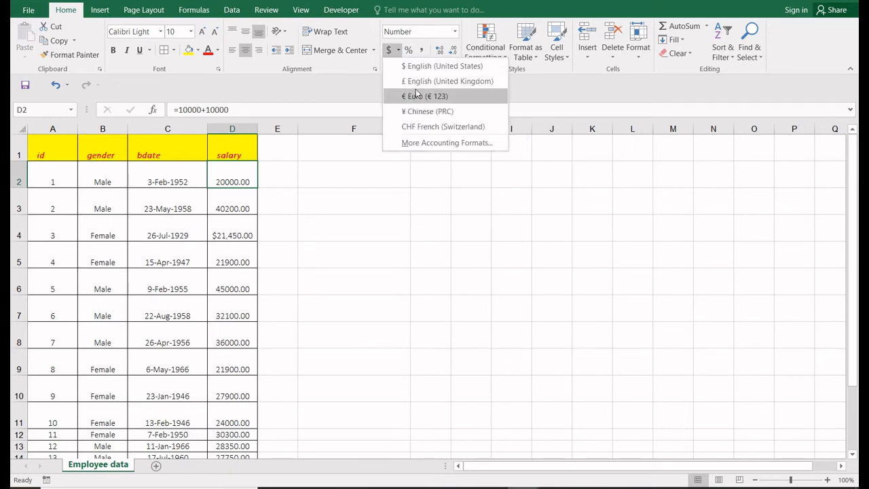
pyautogui.click(400, 53)
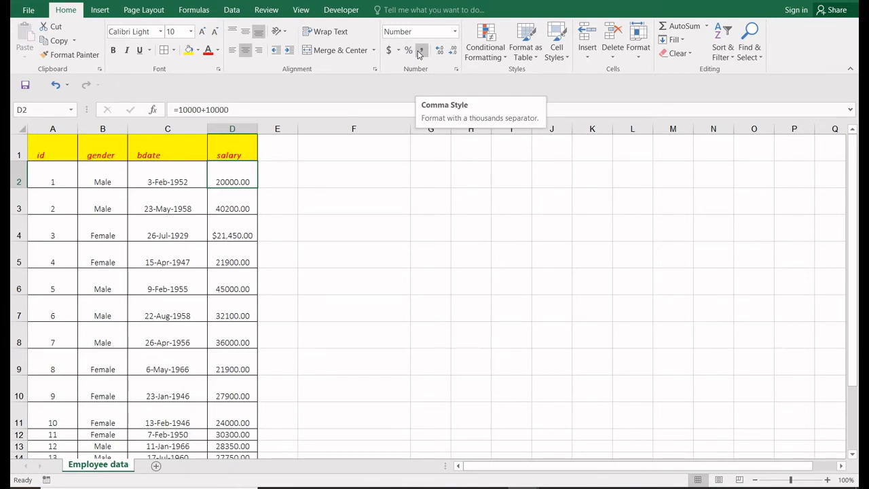
pyautogui.click(419, 52)
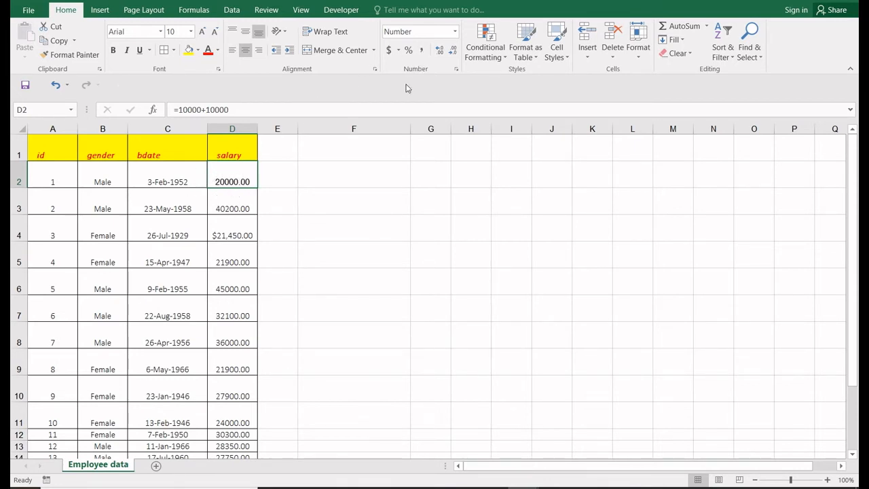
pyautogui.hotkey('ctrl', 'z')
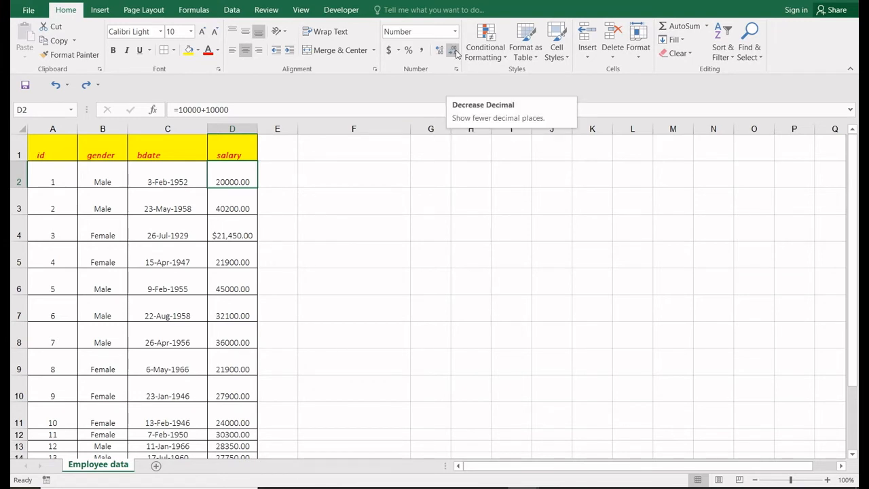
# Increase salary cell D2 to five decimal places and widen column D so the full number fits.
pyautogui.click(441, 52)
pyautogui.click(440, 51)
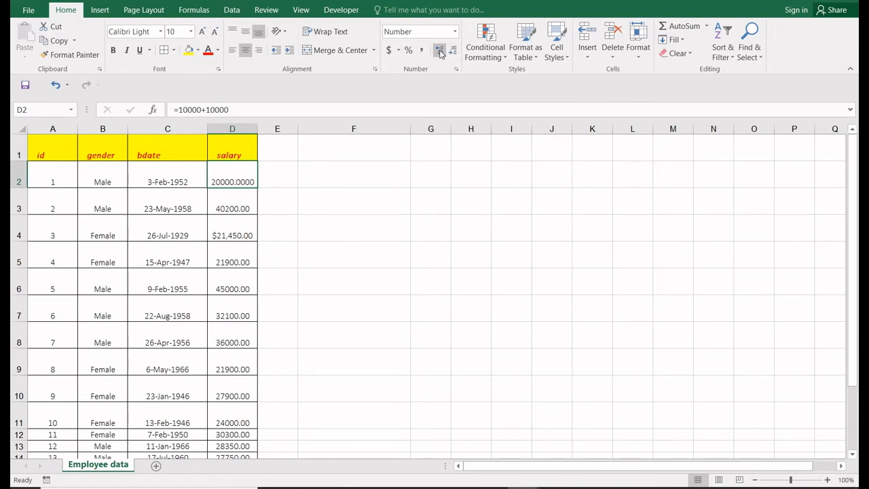
pyautogui.click(440, 51)
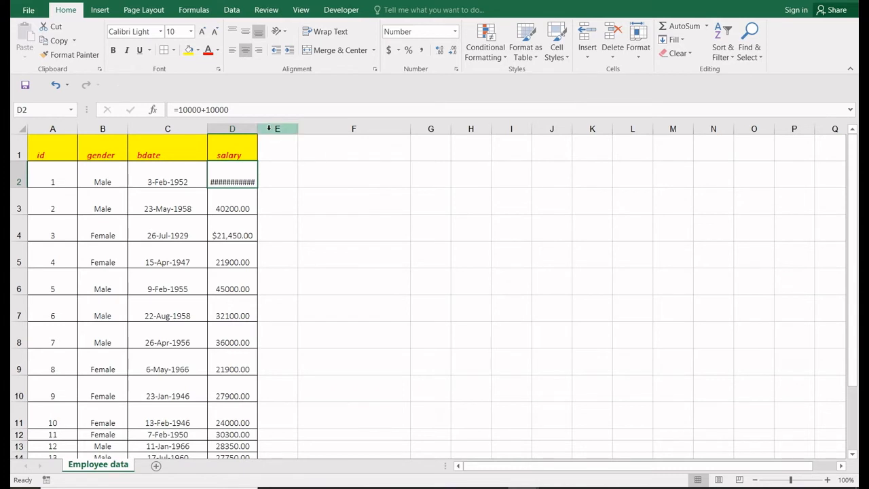
pyautogui.moveTo(257, 128); pyautogui.dragTo(284, 128)
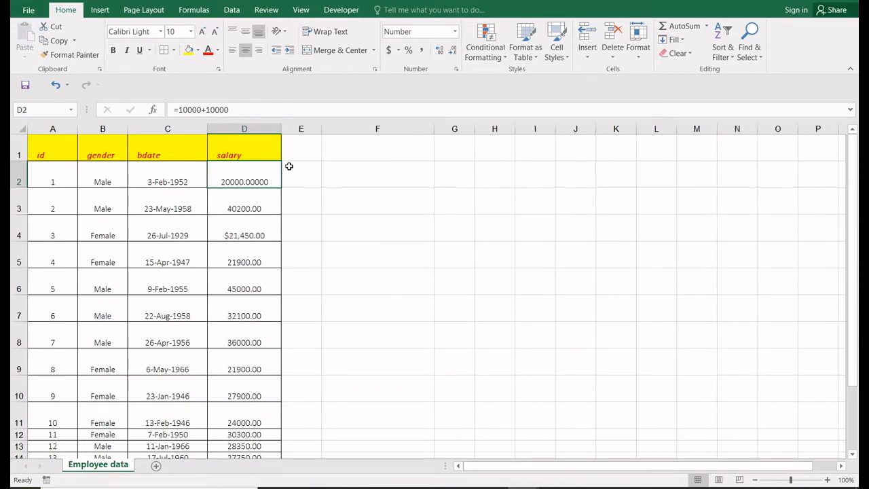
# Reduce salary cell D2 to one decimal place, and increase it back to two decimal places.
pyautogui.click(450, 51)
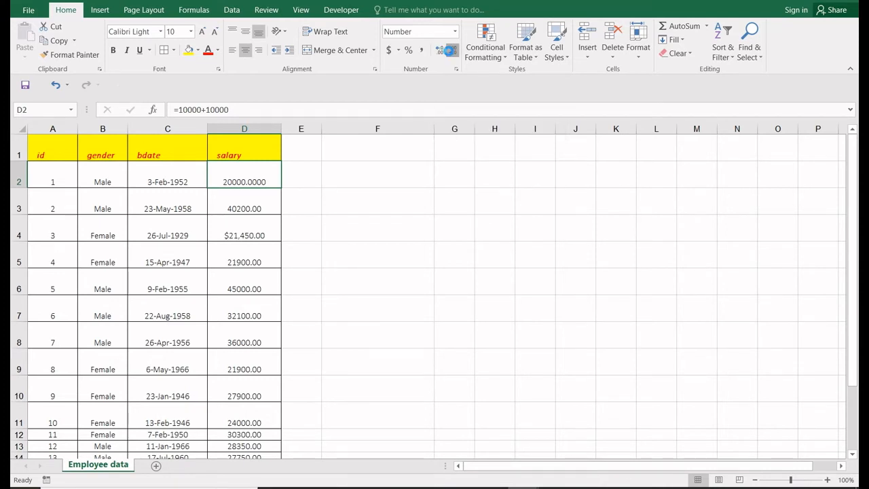
pyautogui.click(451, 51)
pyautogui.click(450, 51)
pyautogui.click(450, 51)
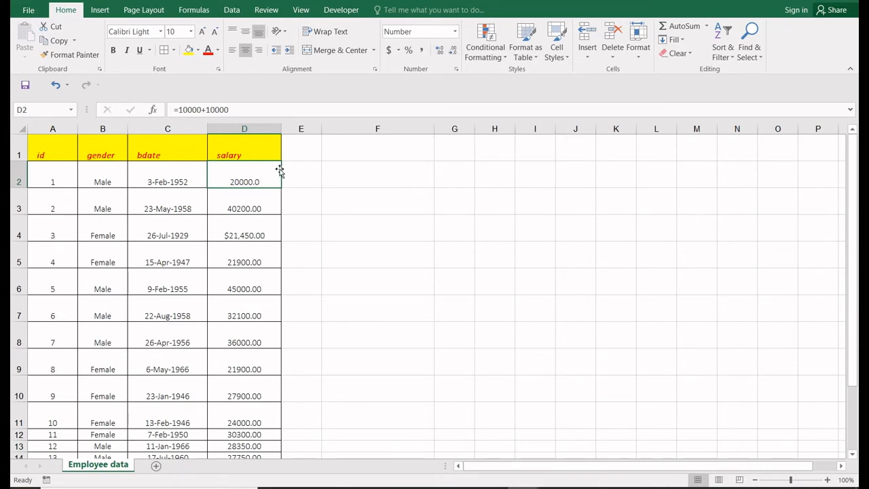
pyautogui.click(440, 51)
# Add an Equal To highlight rule to gender column B that formats "Male" cells with Light Red Fill with Dark Red Text.
pyautogui.click(112, 124)
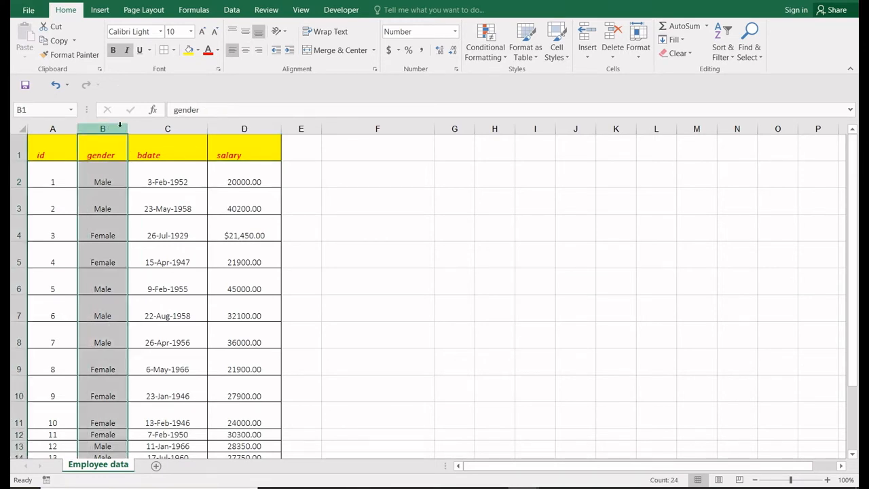
pyautogui.click(487, 53)
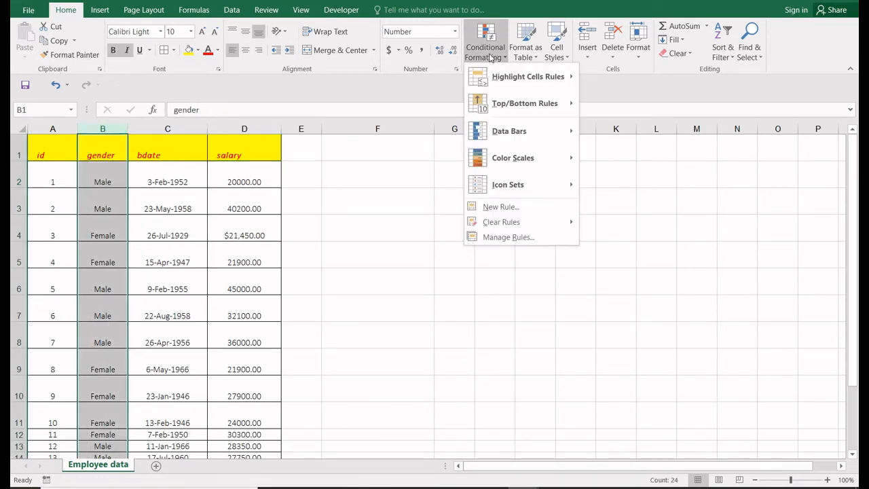
pyautogui.moveTo(492, 67)
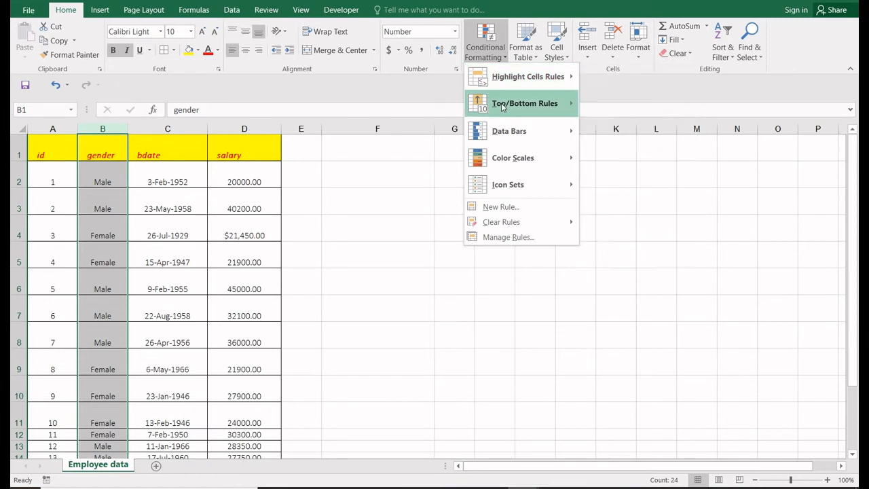
pyautogui.moveTo(503, 107)
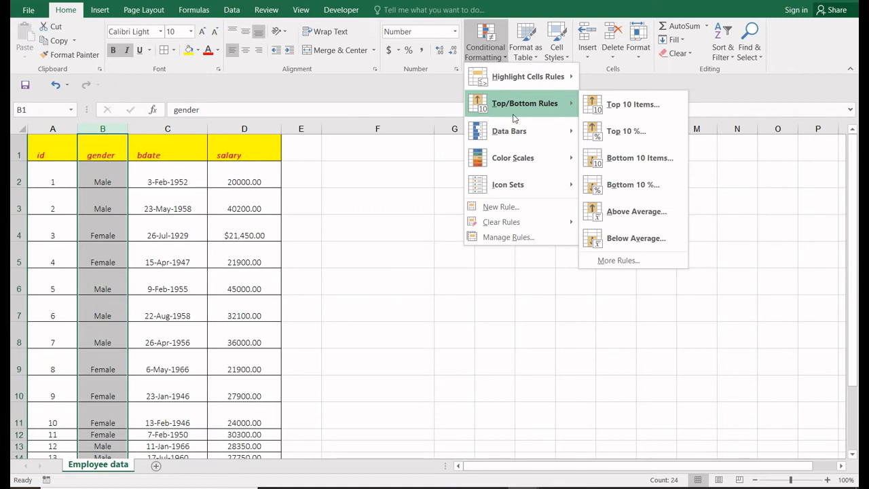
pyautogui.moveTo(525, 74)
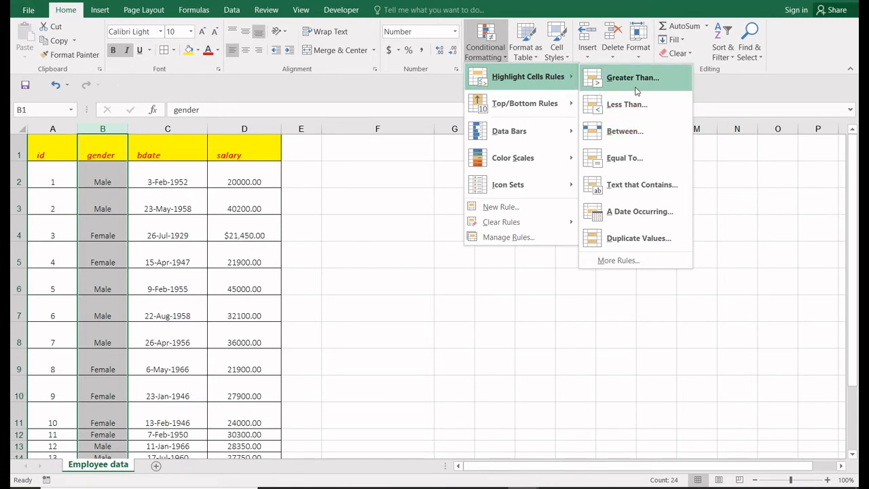
pyautogui.click(626, 165)
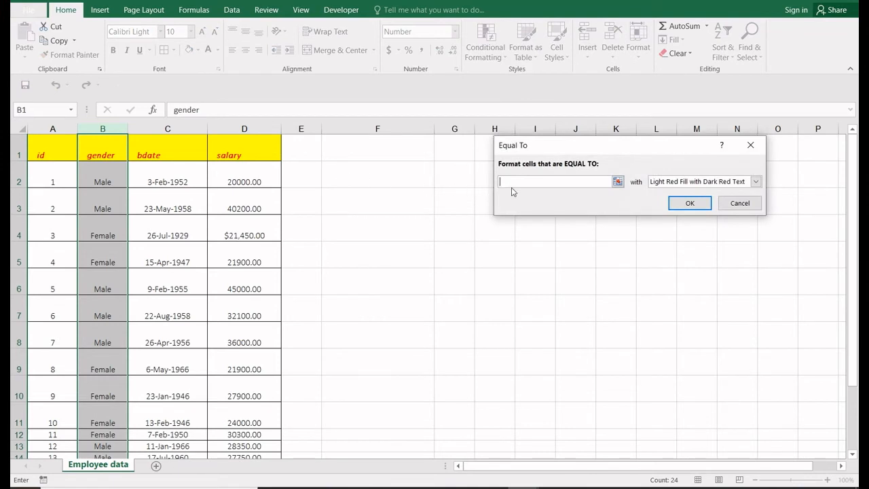
pyautogui.write('Male')
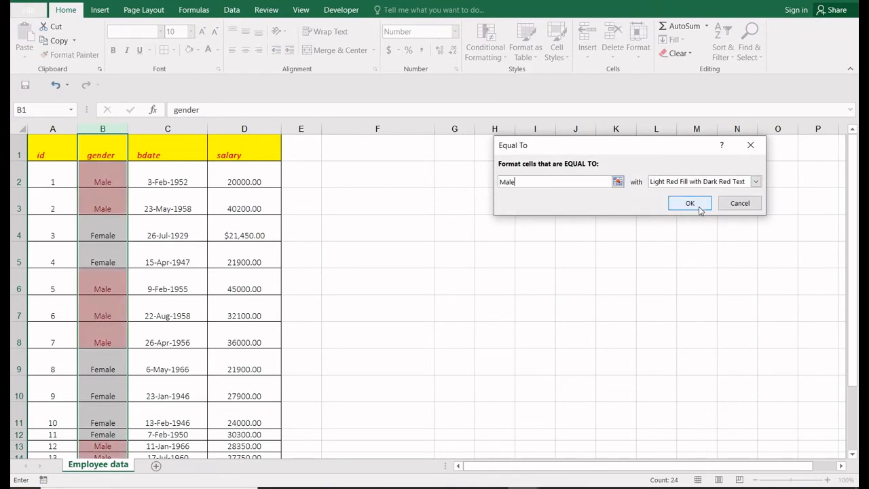
pyautogui.click(756, 182)
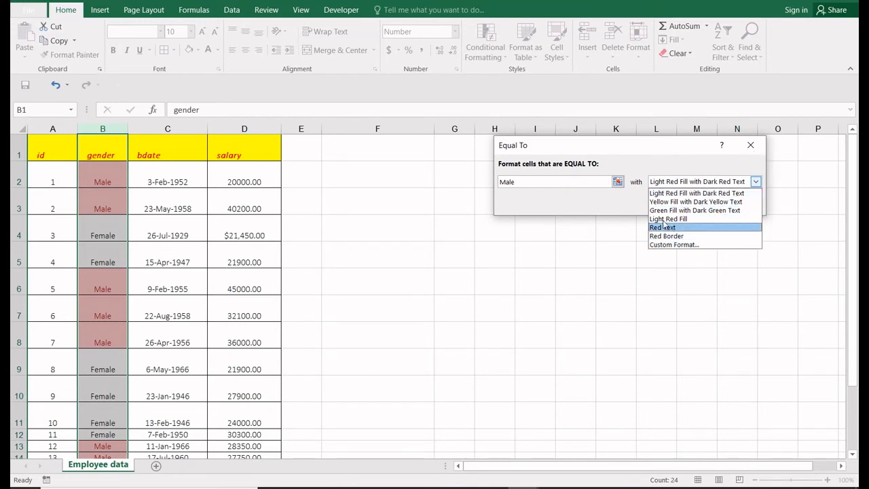
pyautogui.click(675, 194)
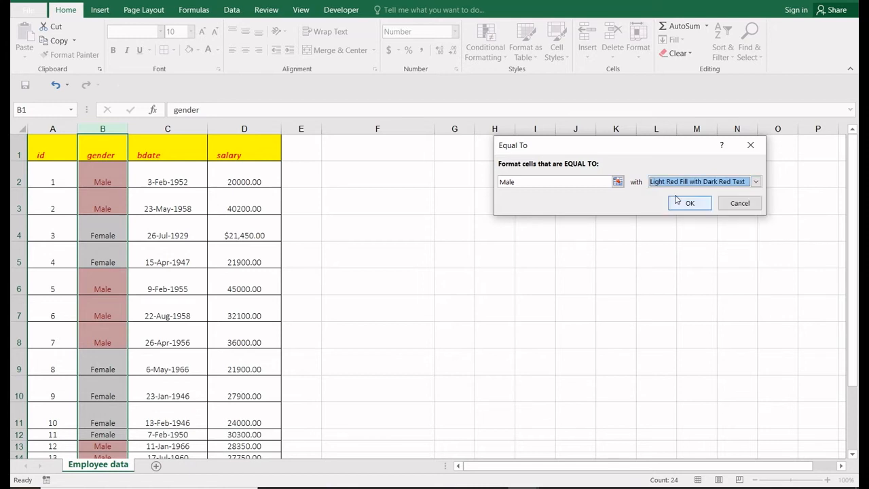
pyautogui.click(689, 204)
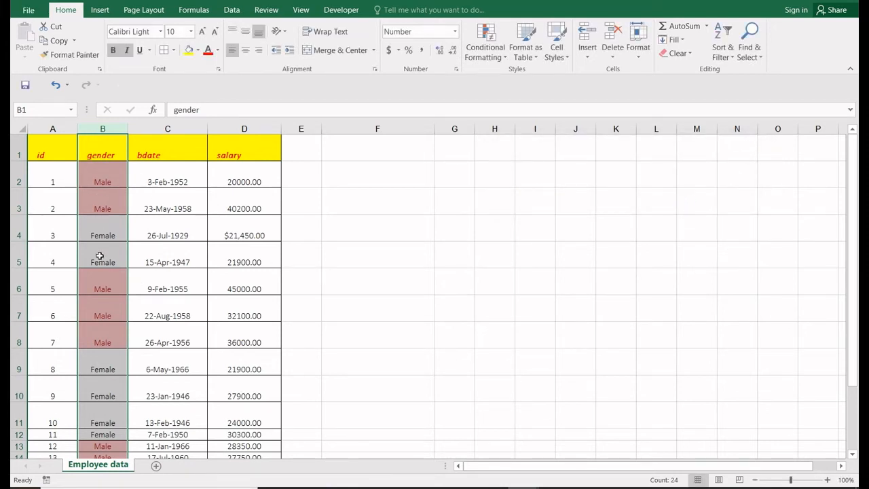
# Test the "Male" highlight rule by changing gender cell B9 to "Male", and undo the change.
pyautogui.click(116, 370)
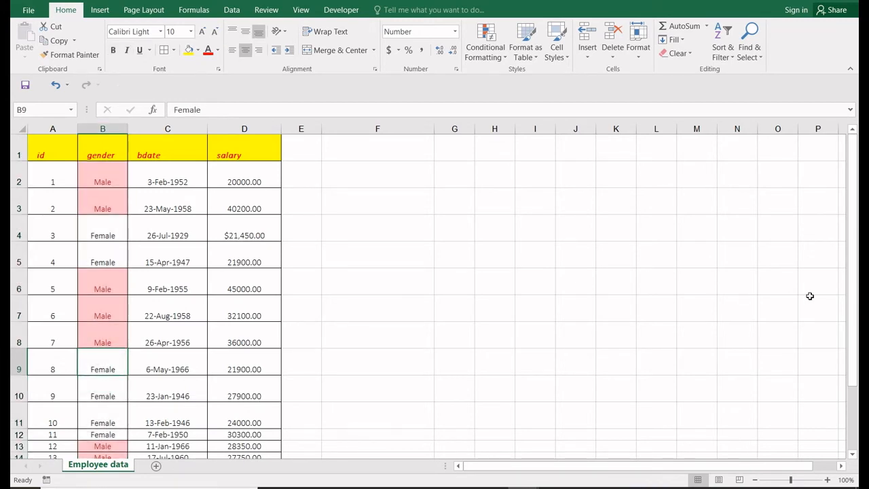
pyautogui.write('Male')
pyautogui.press('Return')
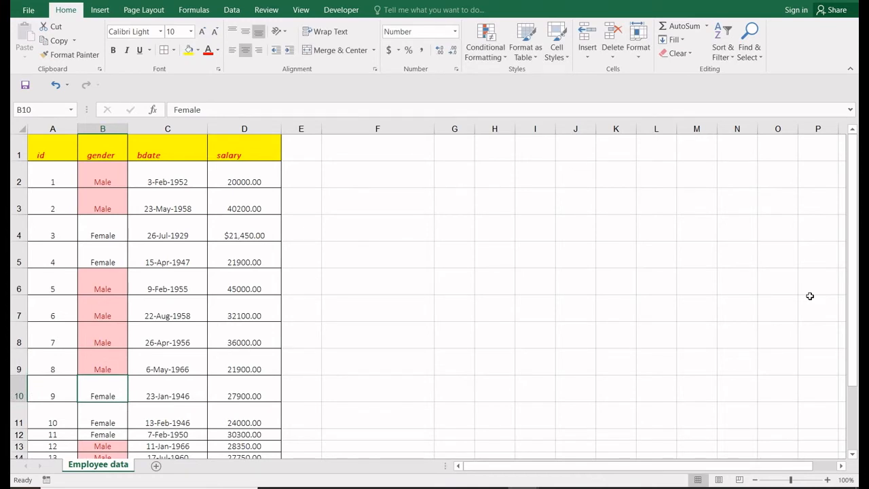
pyautogui.hotkey('ctrl', 'z')
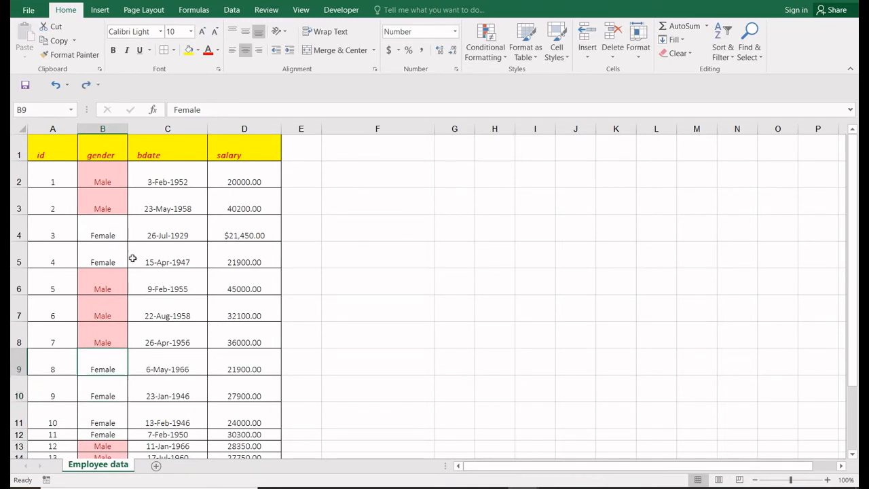
# Add an Equal To highlight rule to gender column B that formats "Female" cells with Green Fill with Dark Green Text.
pyautogui.click(102, 129)
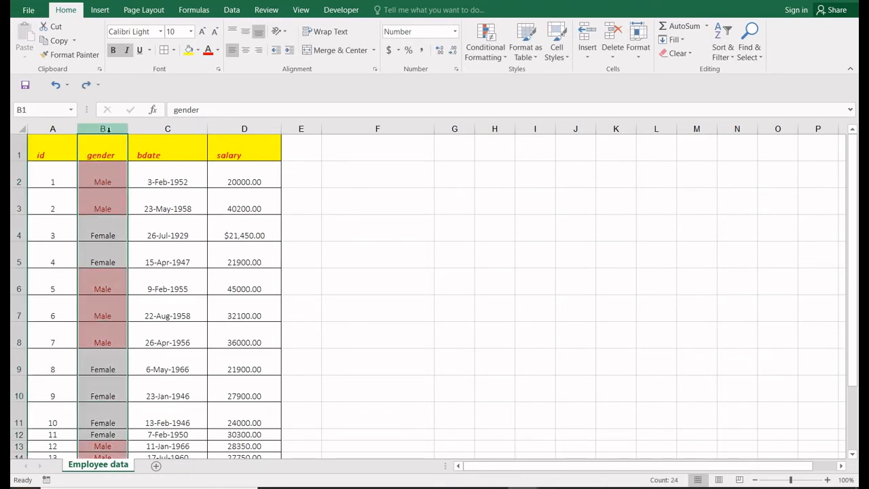
pyautogui.click(493, 50)
pyautogui.moveTo(520, 86)
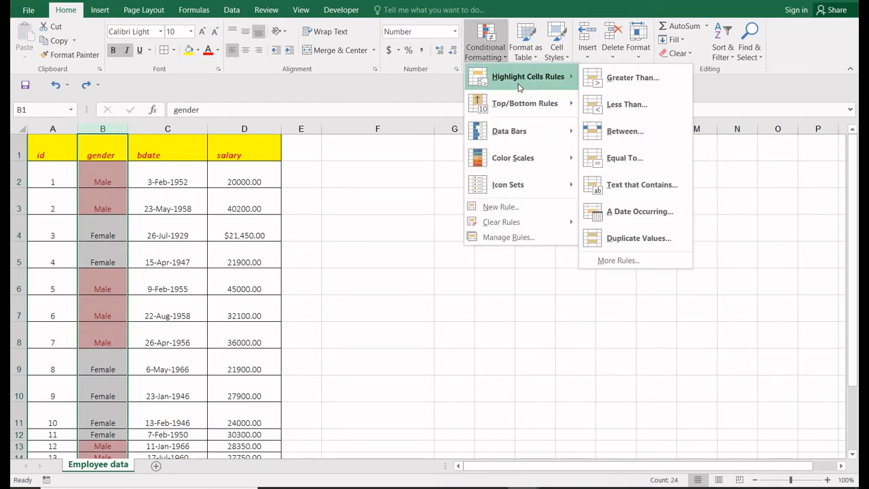
pyautogui.click(626, 158)
pyautogui.write('F')
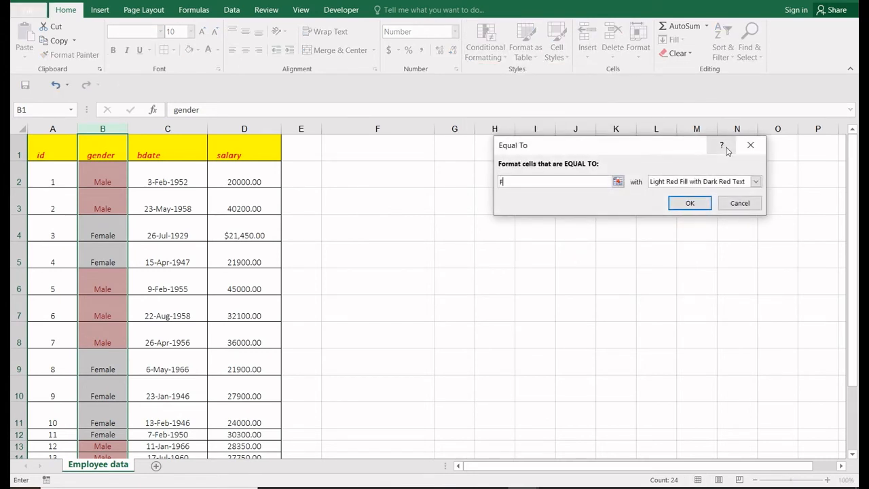
pyautogui.write('emale')
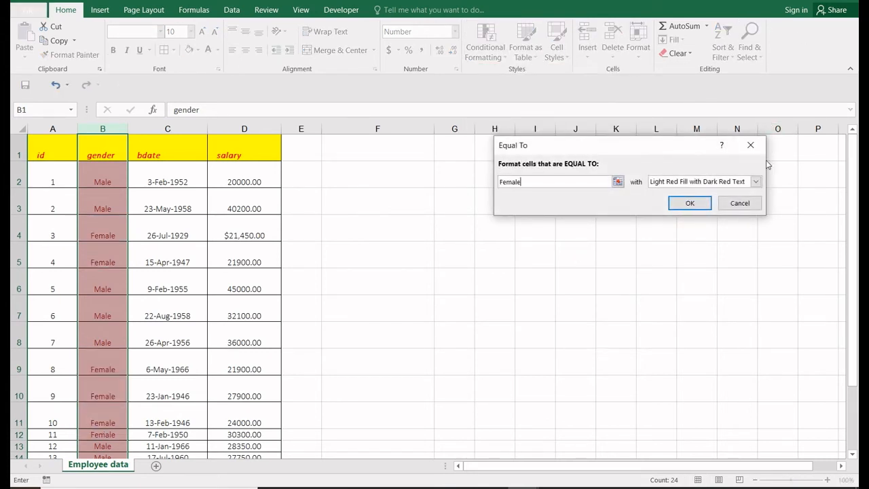
pyautogui.click(756, 182)
pyautogui.click(734, 212)
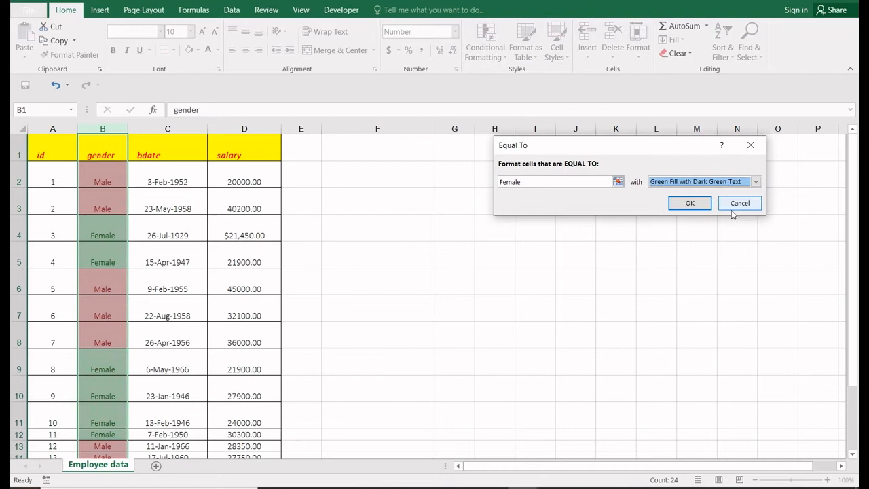
pyautogui.click(689, 204)
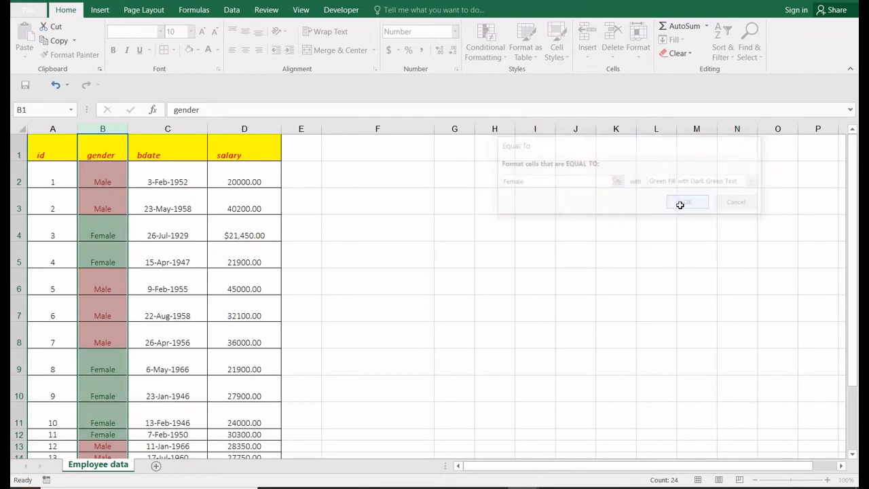
# Test the "Female" highlight rule by changing gender cell B7 to "Female", and undo the change.
pyautogui.click(102, 175)
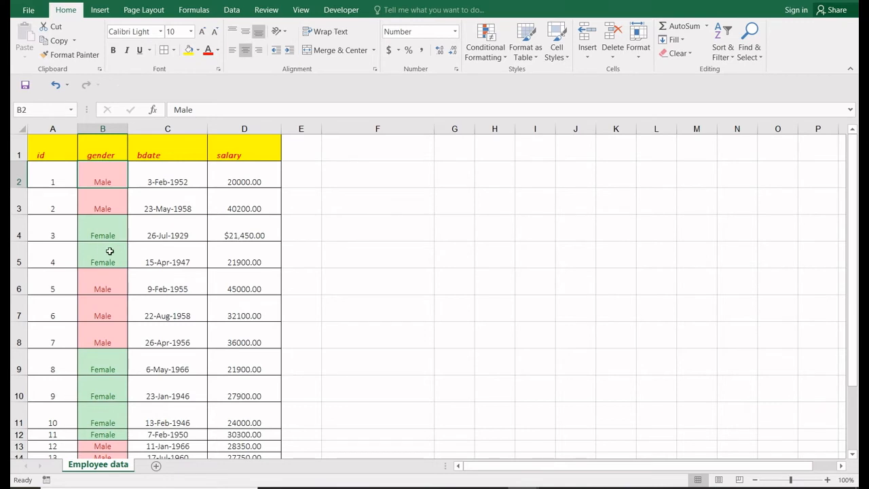
pyautogui.click(103, 306)
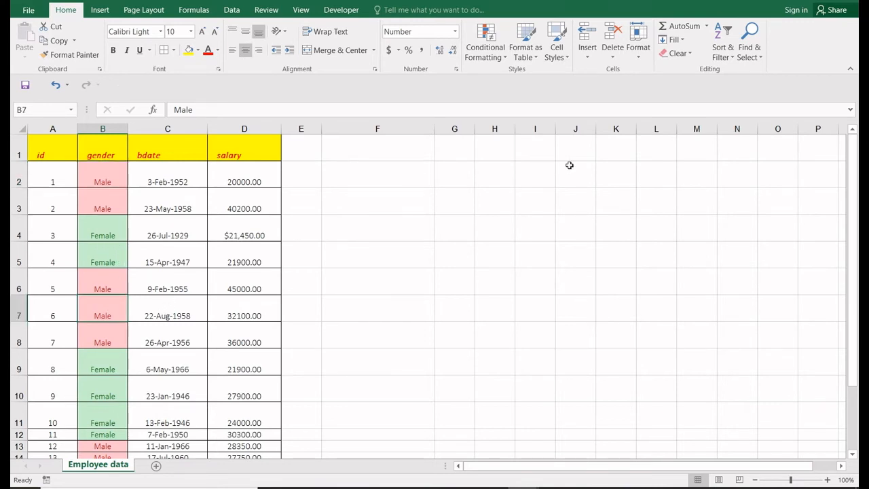
pyautogui.write('Female')
pyautogui.press('Return')
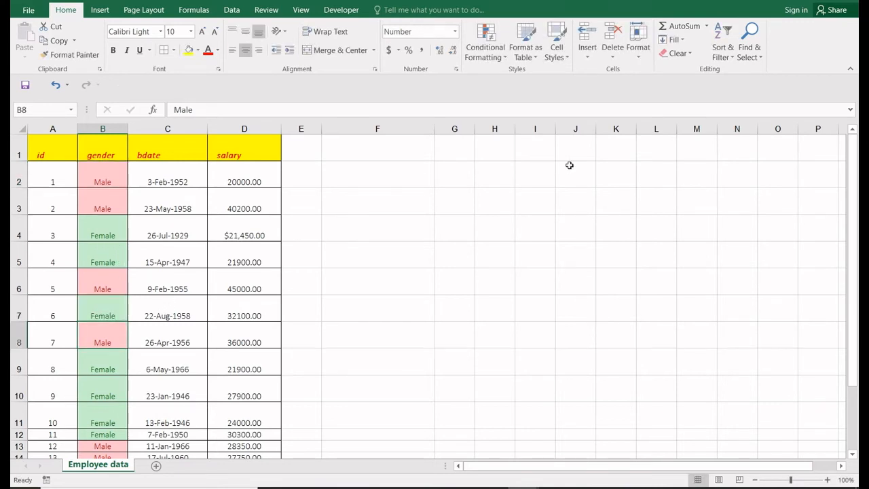
pyautogui.hotkey('ctrl', 'z')
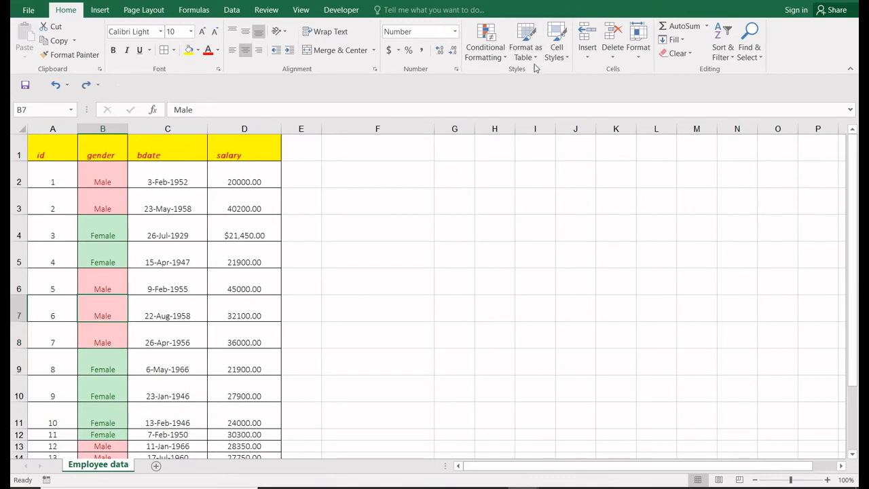
# Look through the Highlight Cells Rules options, including A Date Occurring, and leave without applying any.
pyautogui.click(490, 53)
pyautogui.moveTo(496, 76)
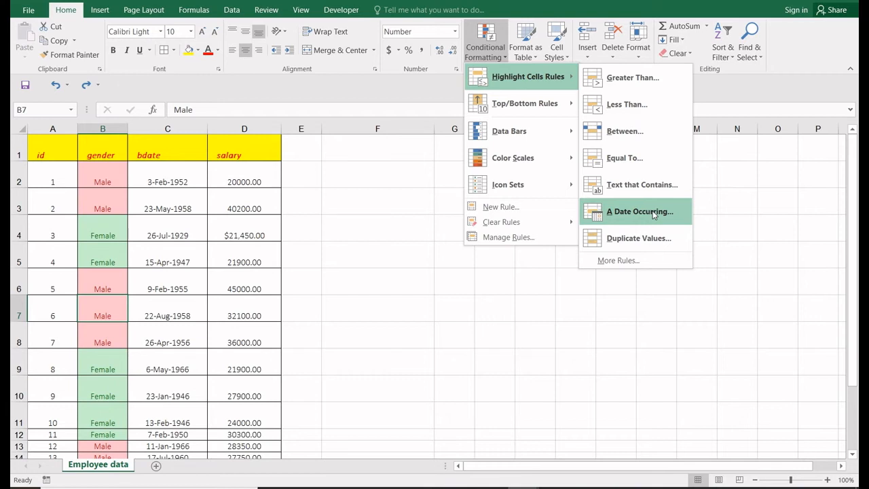
pyautogui.click(51, 129)
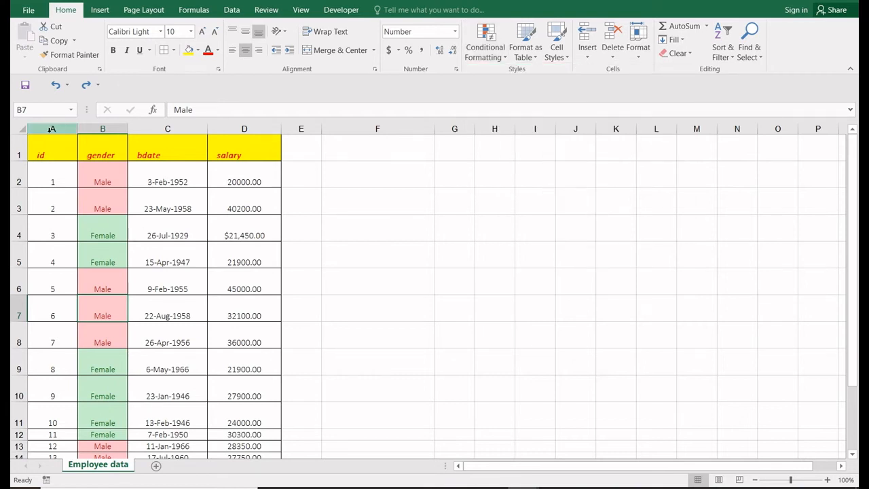
# Add a Duplicate Values rule to id column A with Light Red Fill with Dark Red Text.
pyautogui.click(51, 129)
pyautogui.click(486, 49)
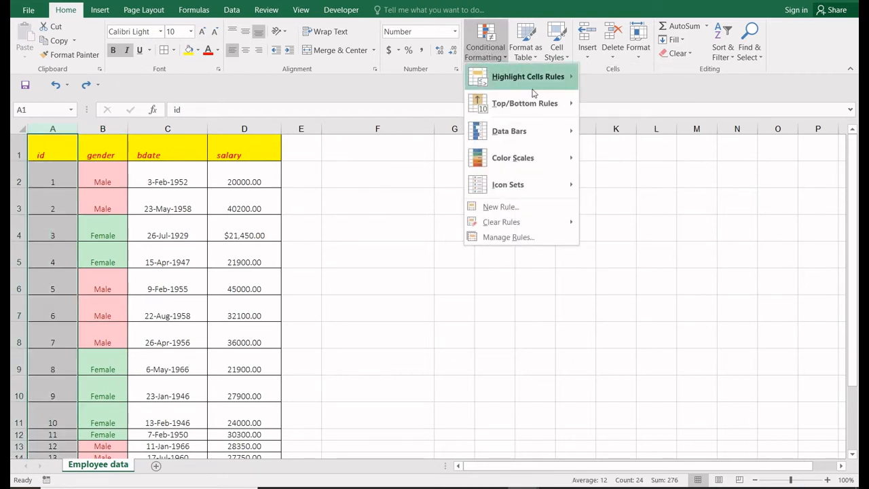
pyautogui.moveTo(537, 76)
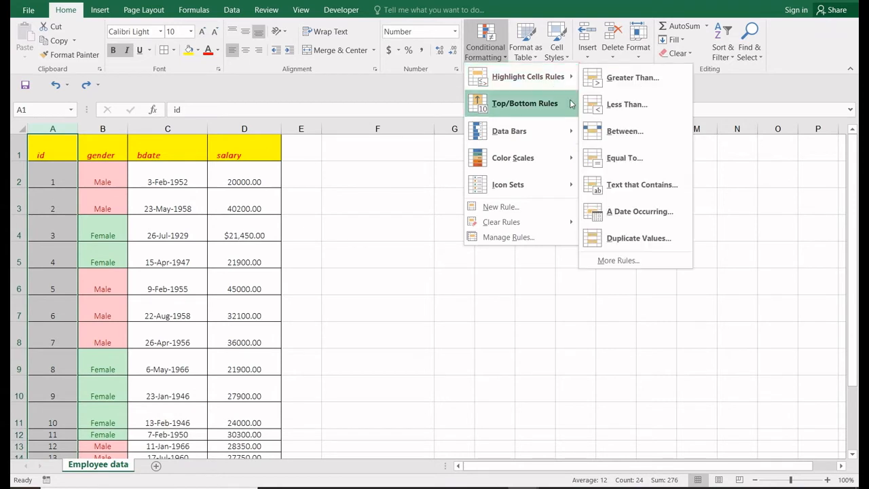
pyautogui.click(626, 239)
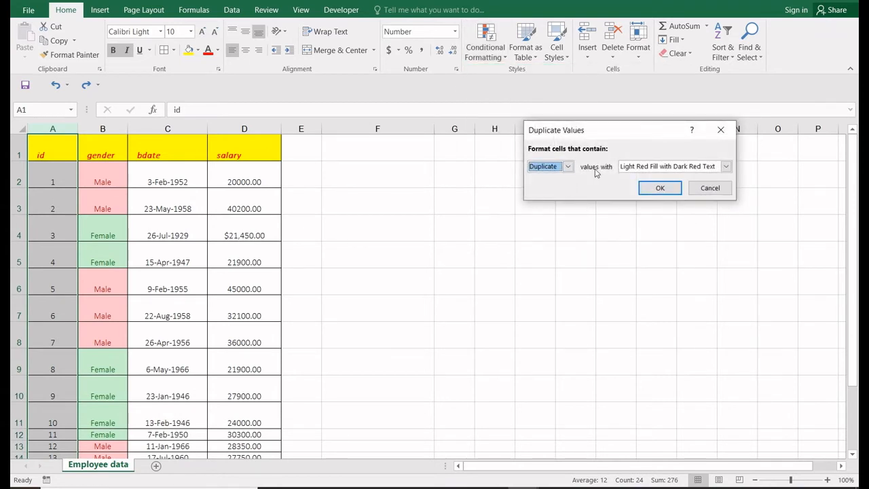
pyautogui.click(659, 190)
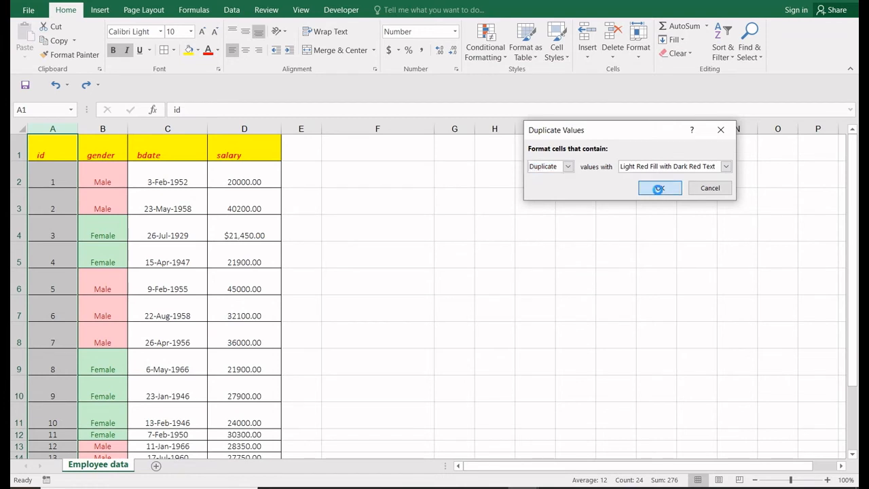
# Test the duplicate highlight rule by changing id cell A10 to 8, and set the cell back to 9.
pyautogui.click(70, 209)
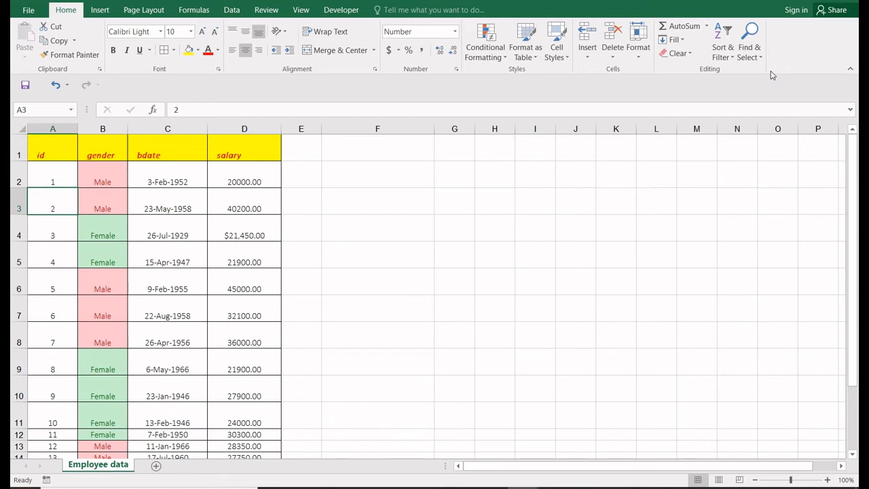
pyautogui.press('Down')
pyautogui.press('Down')
pyautogui.press('Down')
pyautogui.press('Down')
pyautogui.press('Down')
pyautogui.press('Down')
pyautogui.press('Down')
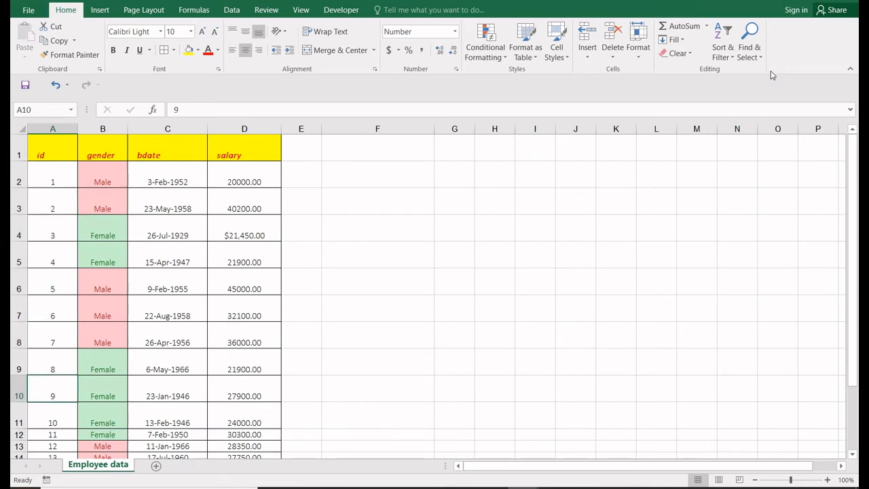
pyautogui.write('8')
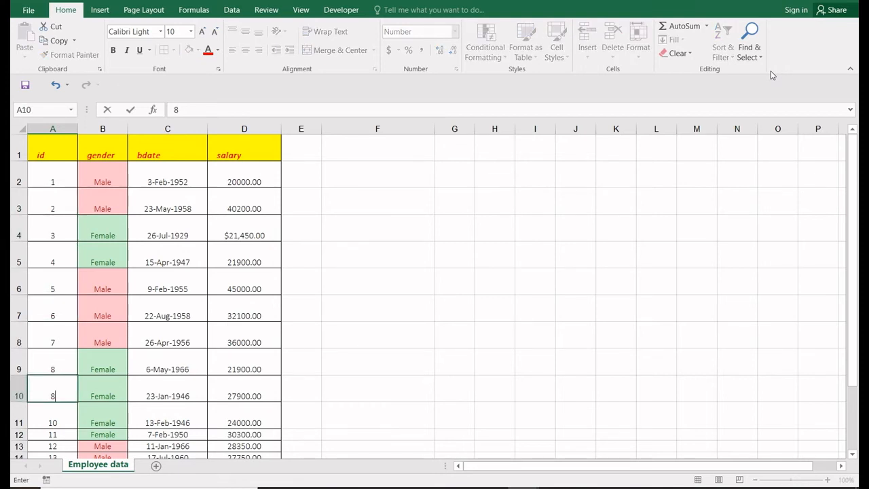
pyautogui.press('Return')
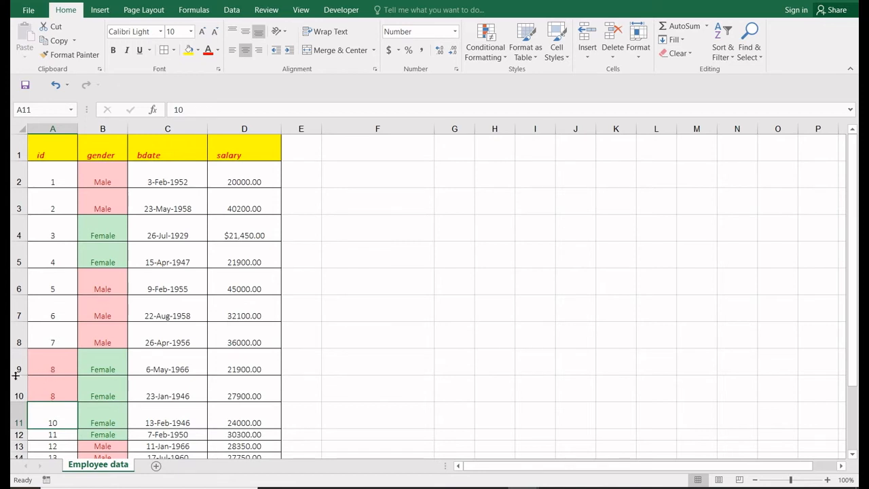
pyautogui.click(65, 391)
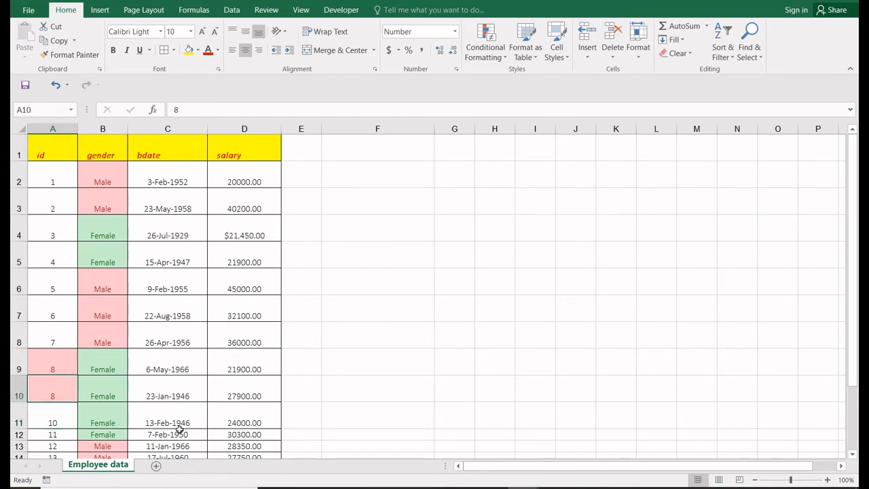
pyautogui.write('9')
pyautogui.press('Return')
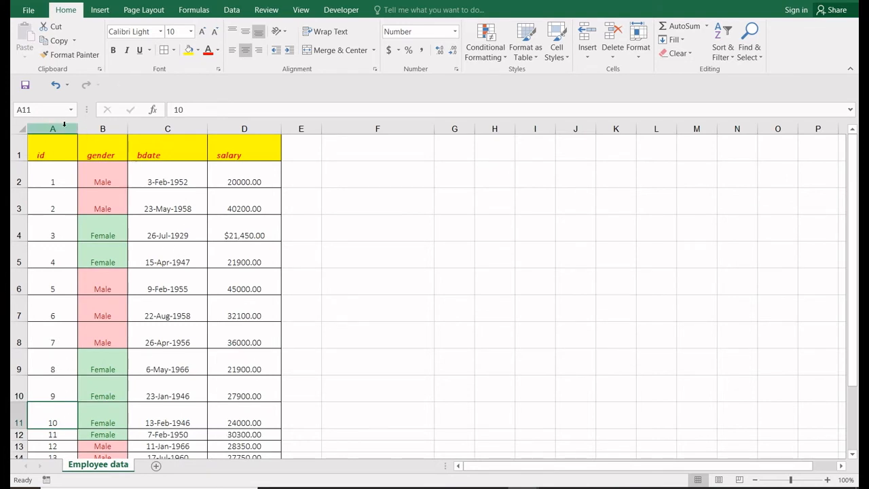
pyautogui.click(485, 48)
pyautogui.moveTo(543, 82)
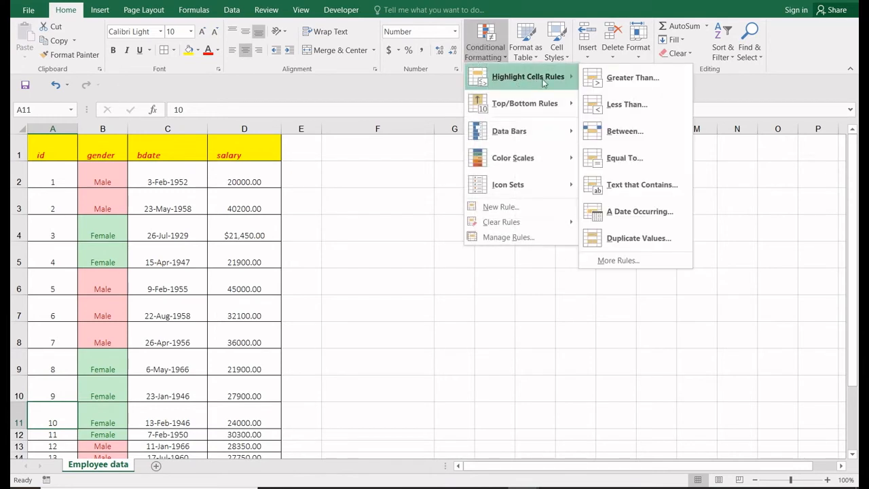
pyautogui.moveTo(526, 114)
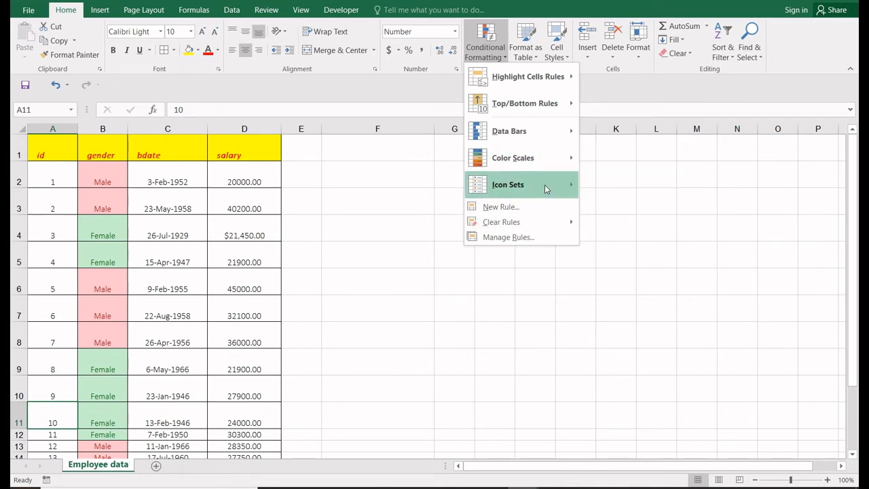
pyautogui.moveTo(548, 186)
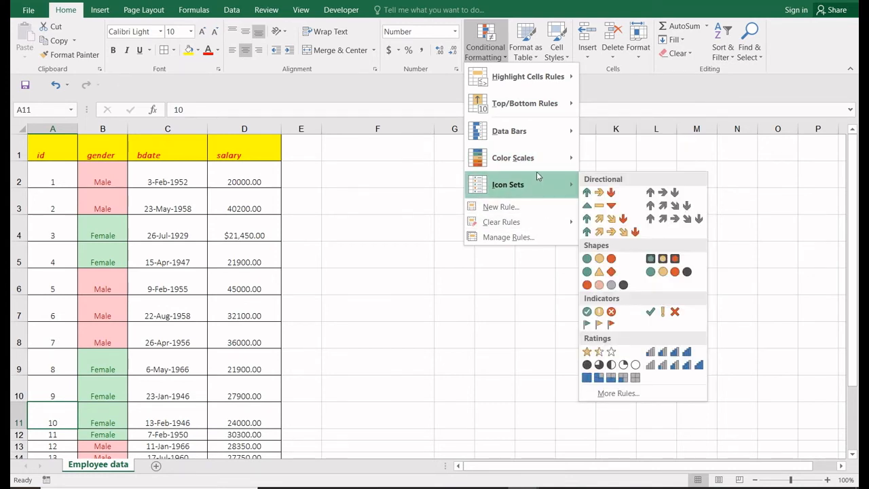
pyautogui.click(596, 91)
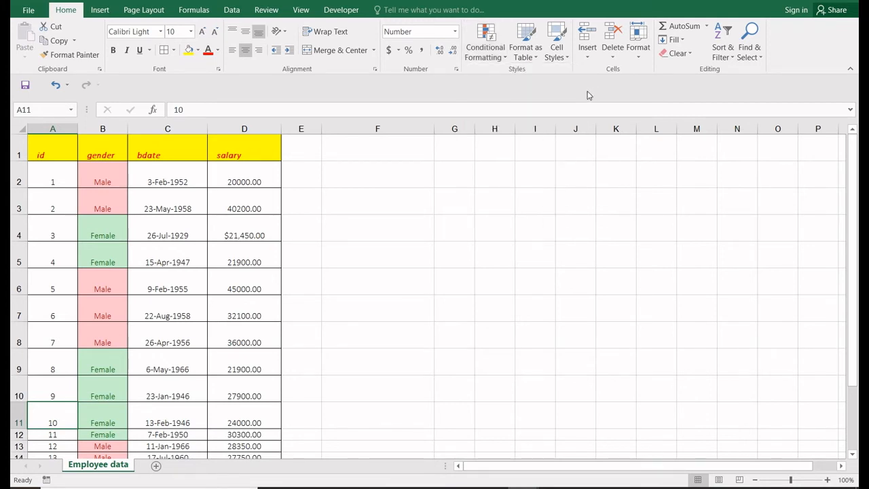
pyautogui.click(533, 58)
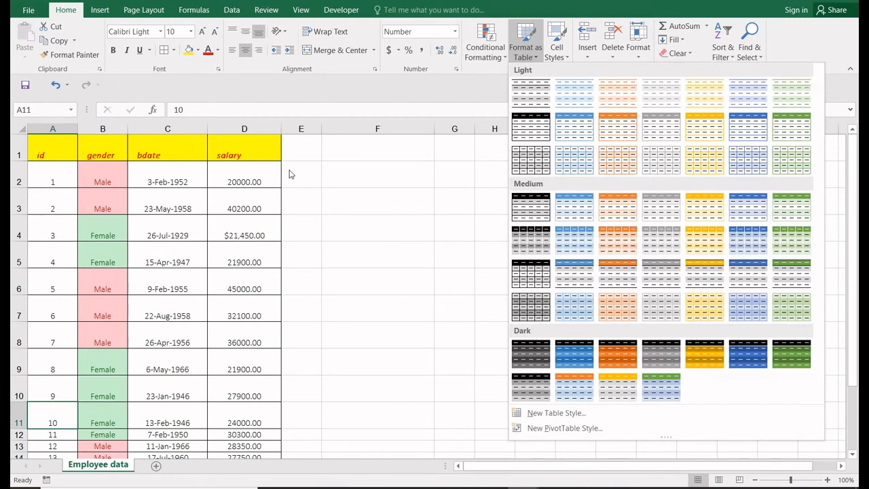
pyautogui.click(169, 174)
# Select data rows 2 to 24 and reduce them to one uniform, smaller row height.
pyautogui.moveTo(57, 149); pyautogui.dragTo(237, 227)
pyautogui.click(61, 175)
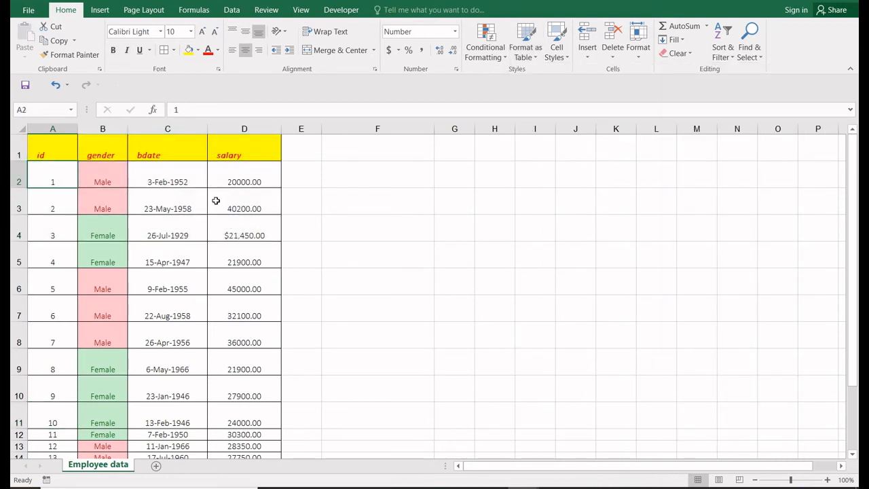
pyautogui.hotkey('ctrl', 'shift', 'Down')
pyautogui.hotkey('shift', 'space')
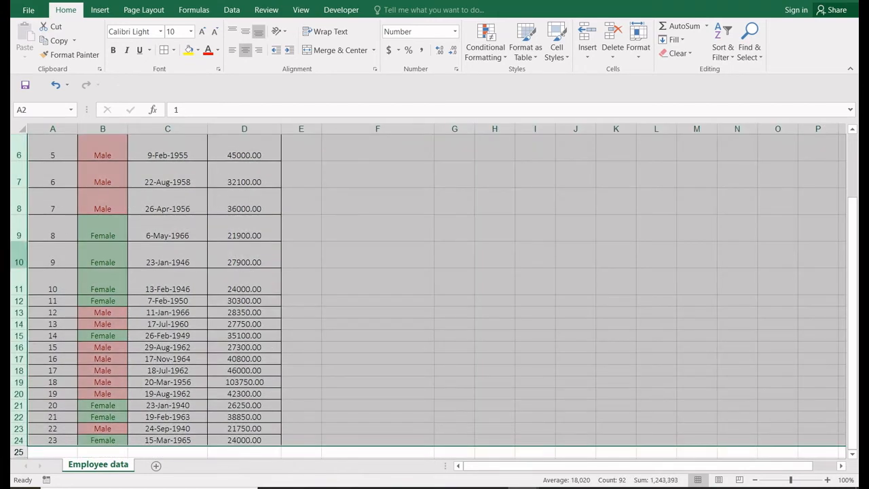
pyautogui.moveTo(19, 295); pyautogui.dragTo(19, 282)
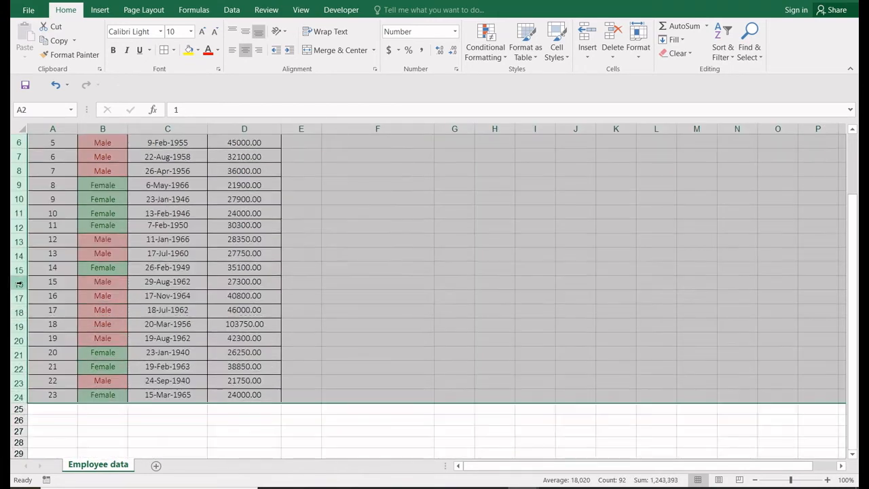
# Format A1:D24 as a table with headers in a light blue style, and convert the table back to a normal range.
pyautogui.click(87, 231)
pyautogui.hotkey('ctrl', 'Up')
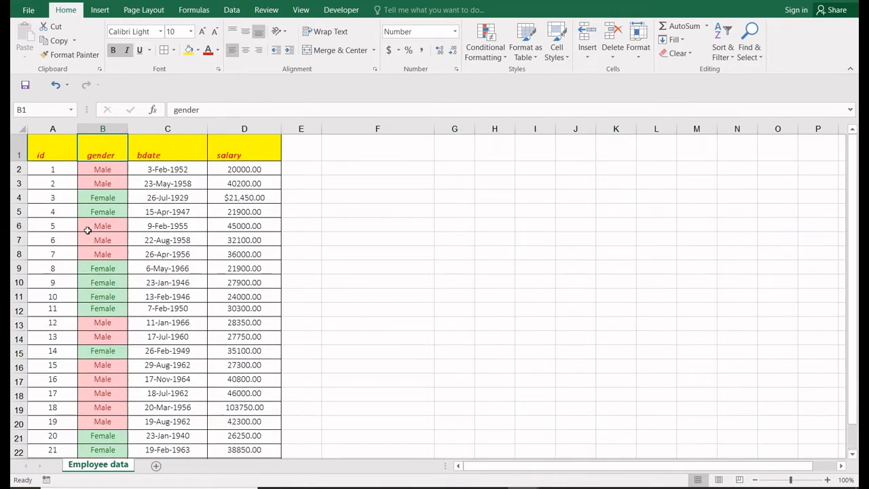
pyautogui.hotkey('ctrl', 'Left')
pyautogui.hotkey('ctrl', 'a')
pyautogui.scroll(-1, 92, 204)
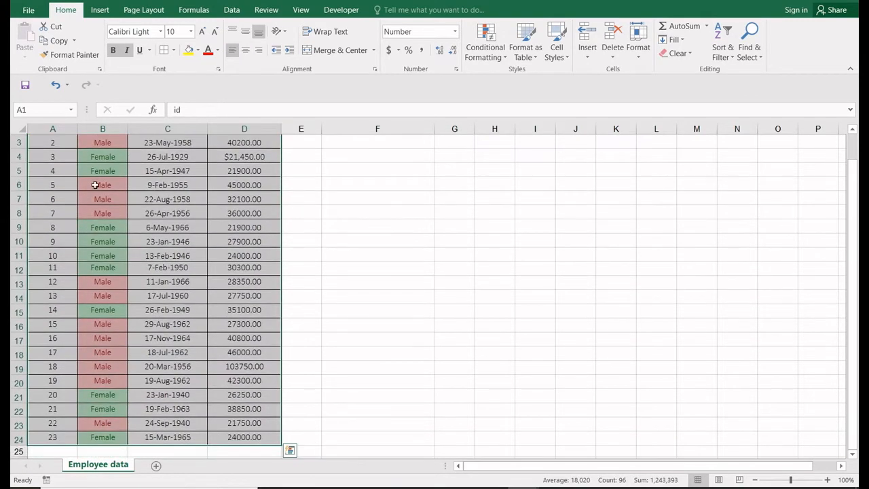
pyautogui.click(525, 42)
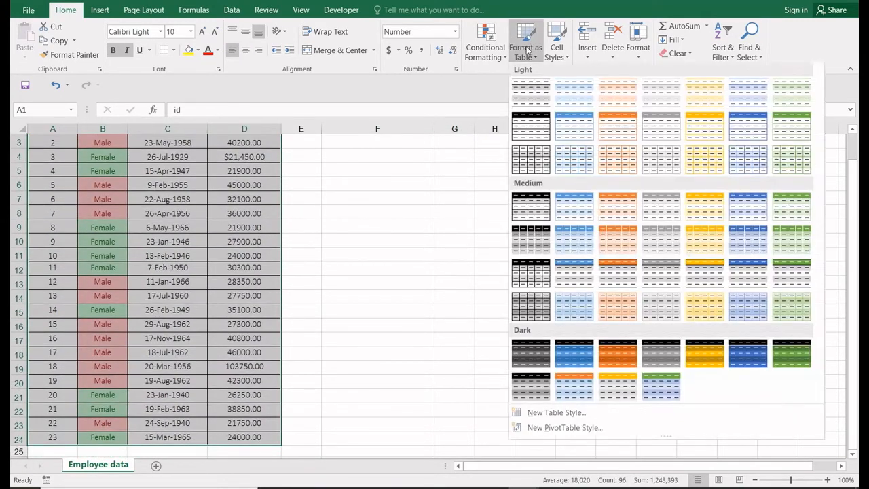
pyautogui.click(574, 125)
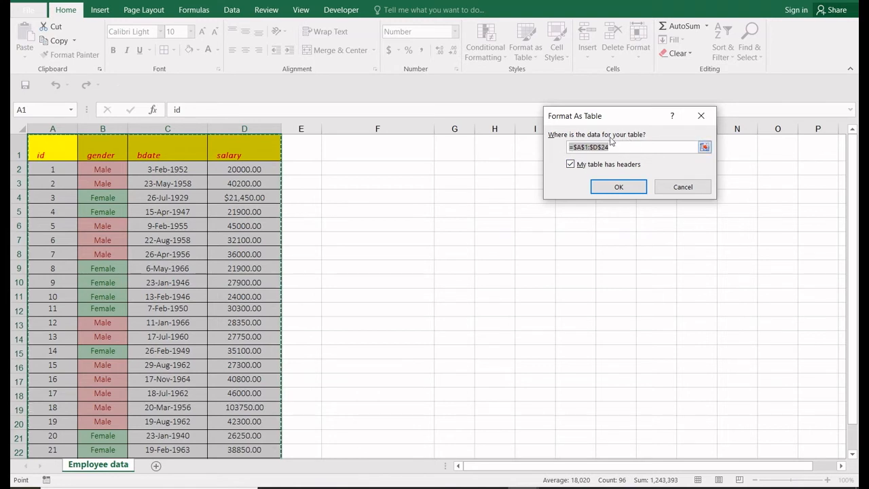
pyautogui.click(620, 187)
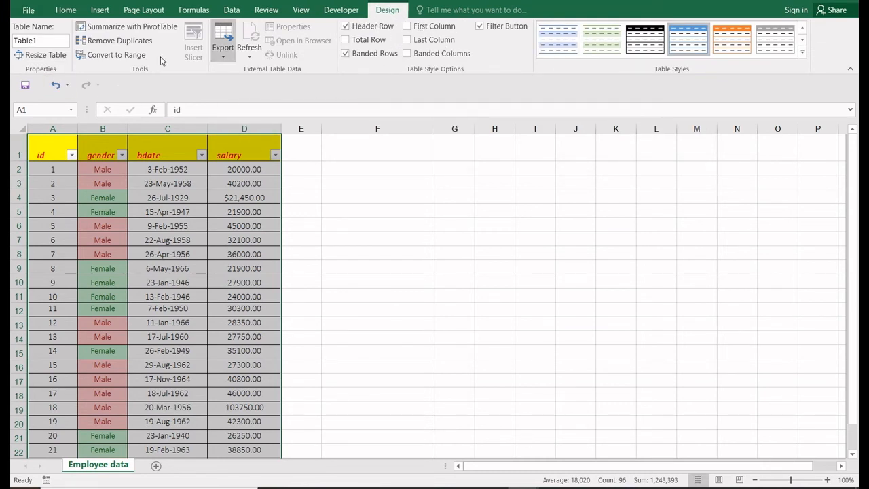
pyautogui.click(121, 56)
pyautogui.click(419, 273)
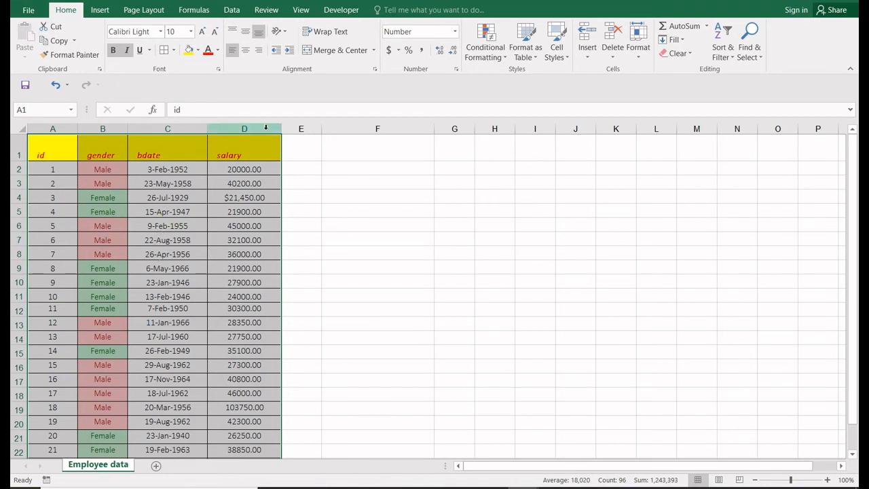
# Preview the Calculation cell style on the employee data without keeping it.
pyautogui.click(553, 59)
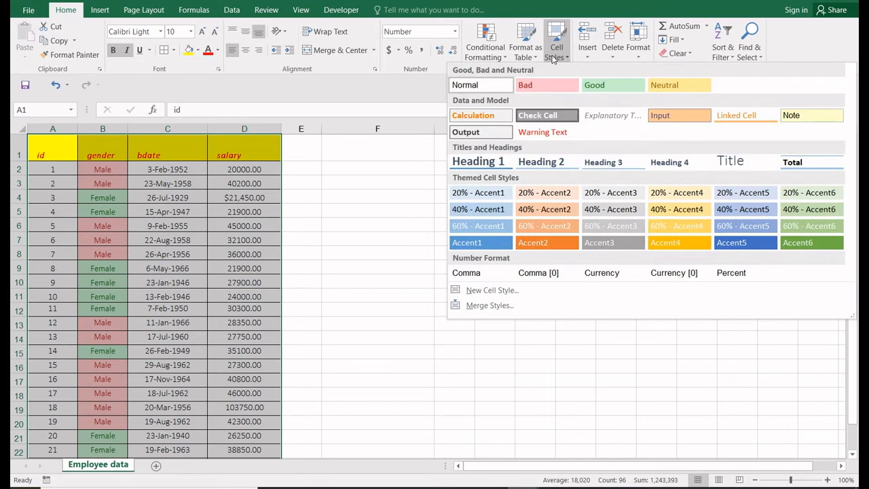
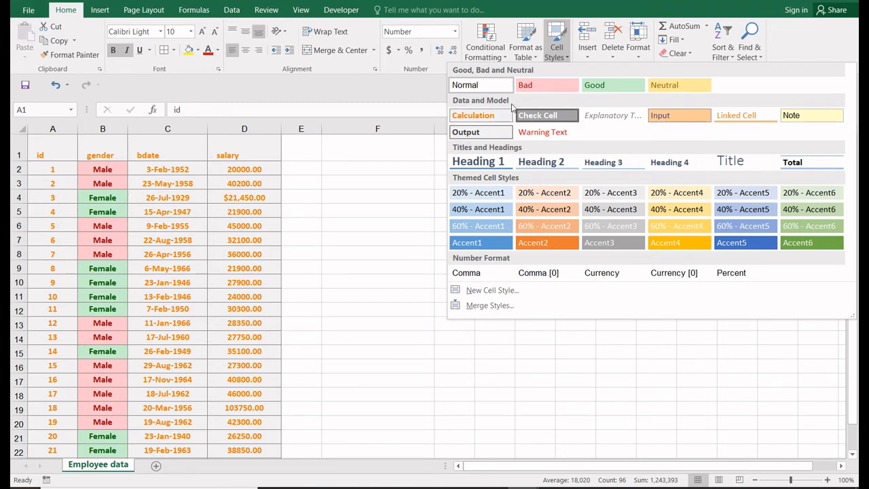
pyautogui.click(479, 115)
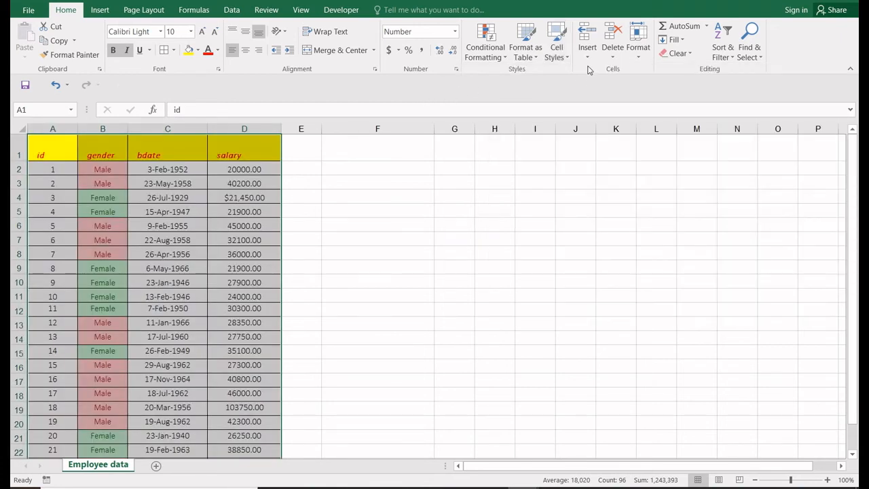
# Insert a sheet row above row 3 of the employee data, and undo the insertion.
pyautogui.click(589, 58)
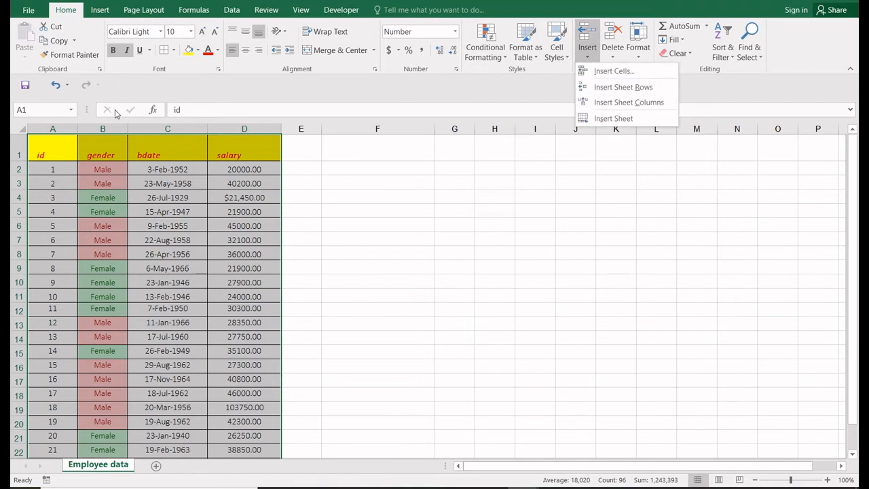
pyautogui.click(220, 164)
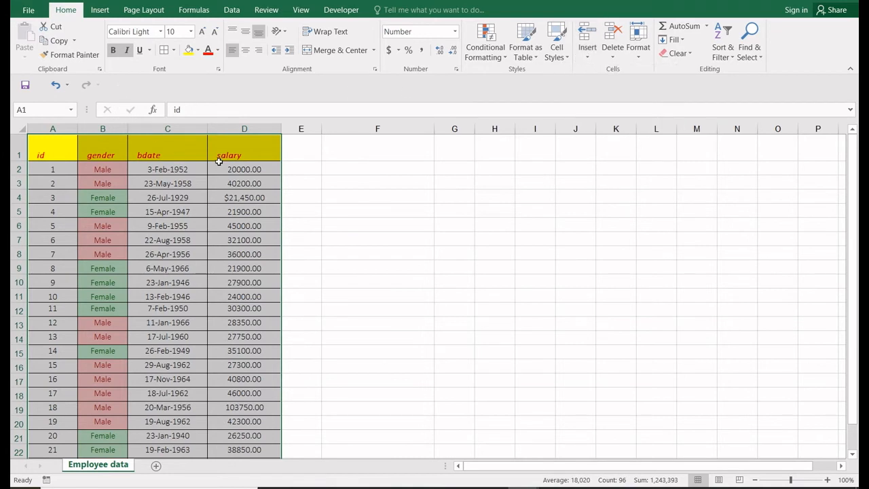
pyautogui.click(157, 169)
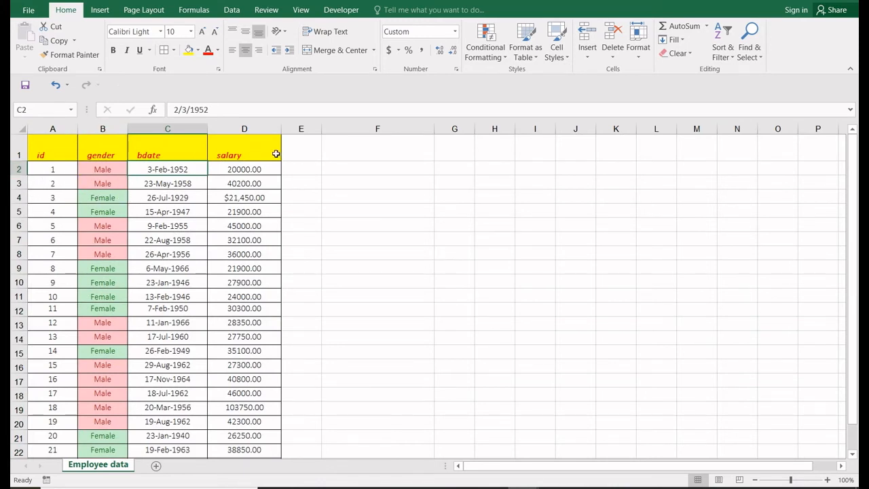
pyautogui.click(102, 181)
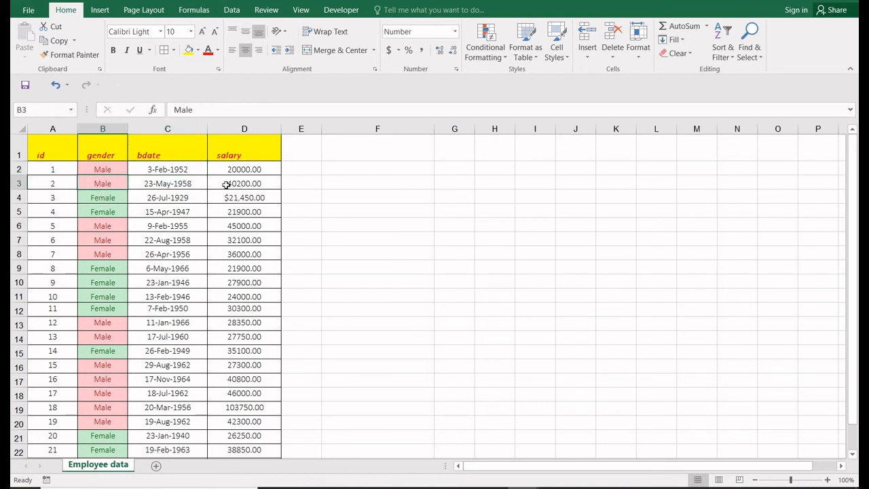
pyautogui.click(582, 54)
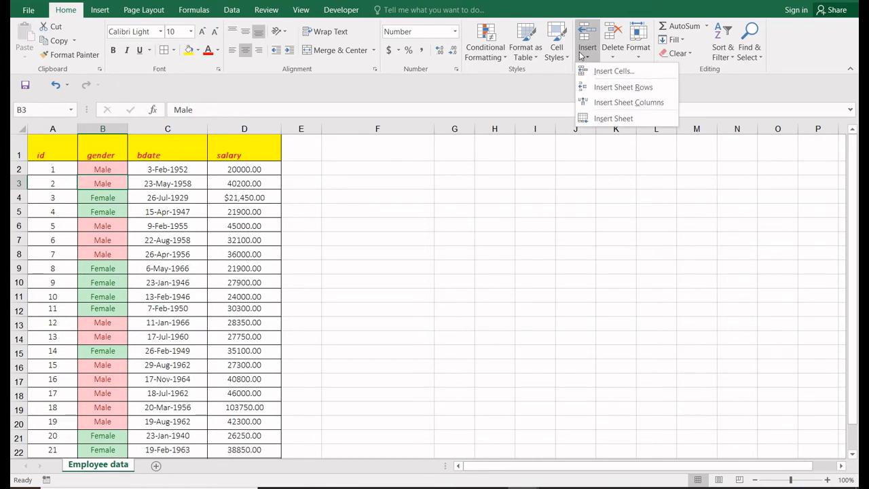
pyautogui.click(629, 89)
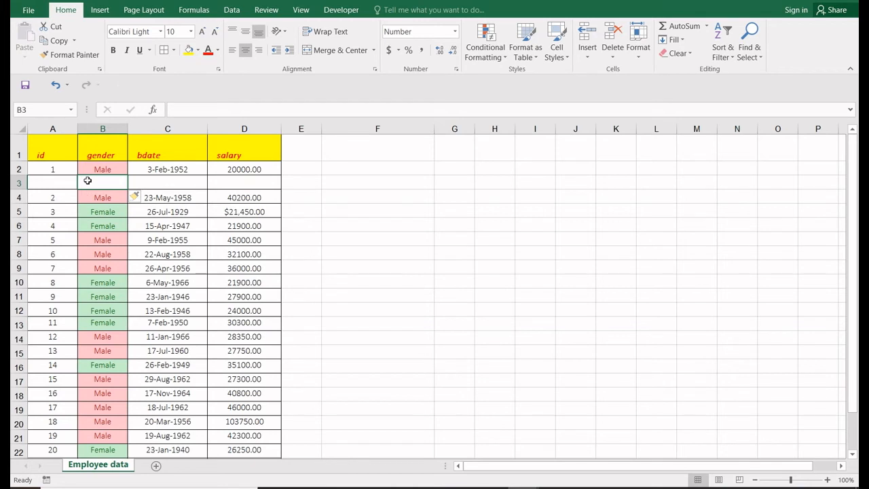
pyautogui.hotkey('ctrl', 'z')
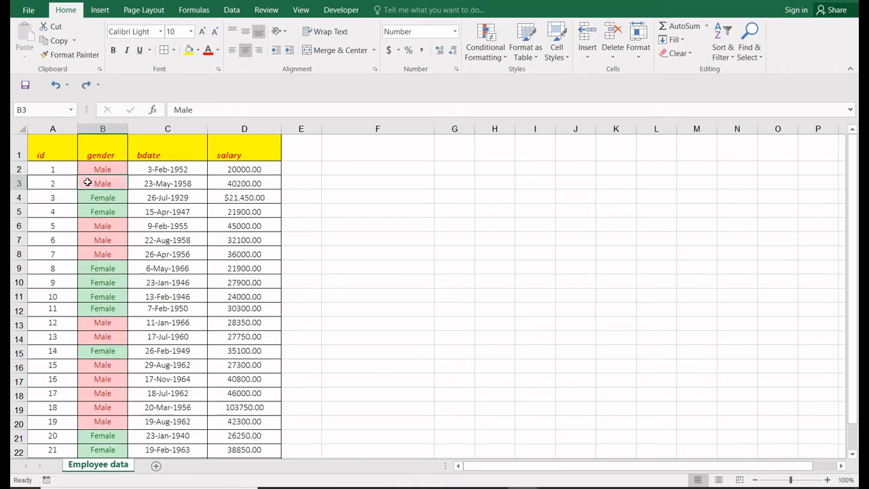
# Insert a sheet column before the gender column of the employee data, and undo the insertion.
pyautogui.click(593, 57)
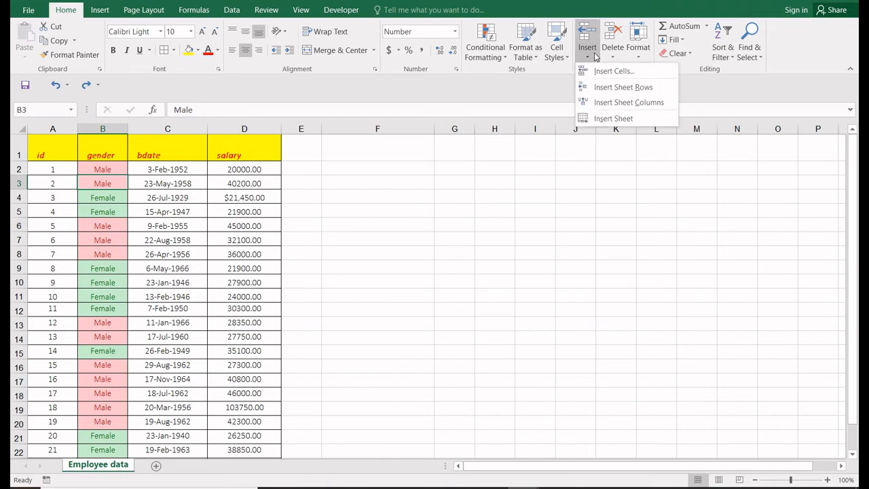
pyautogui.click(625, 103)
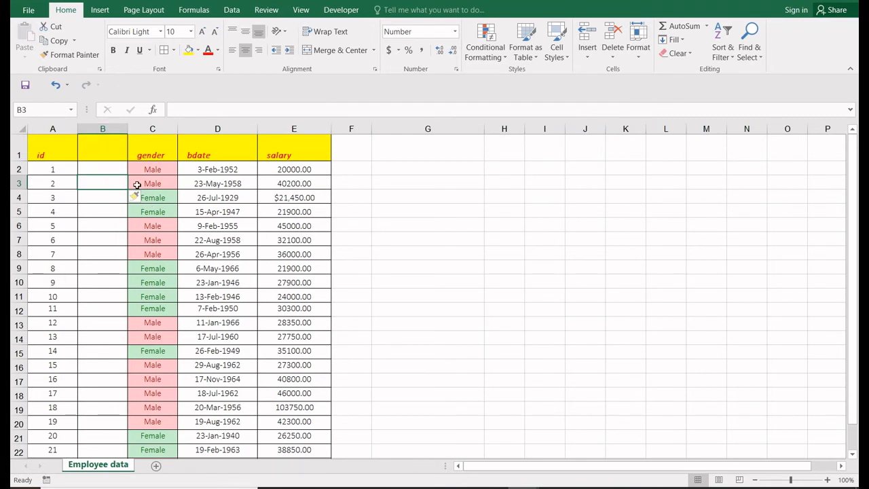
pyautogui.hotkey('ctrl', 'z')
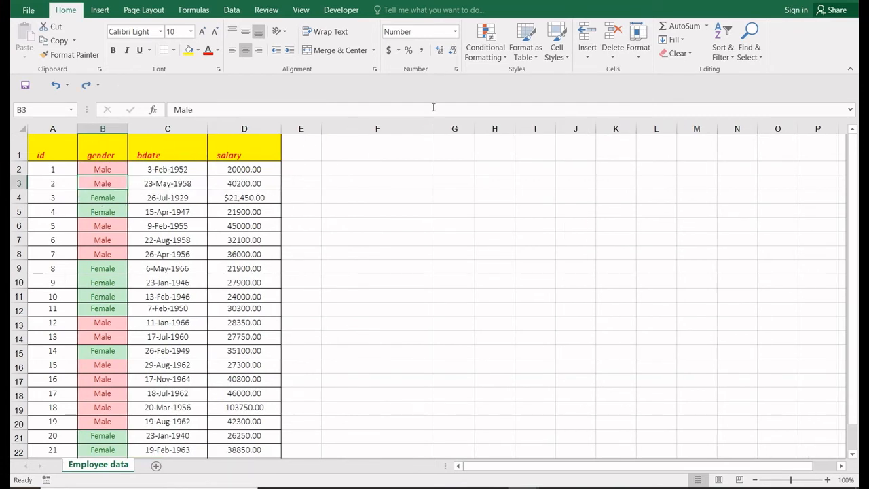
# Insert a single cell at B3 with the existing cells shifted right, and undo the insertion.
pyautogui.click(590, 60)
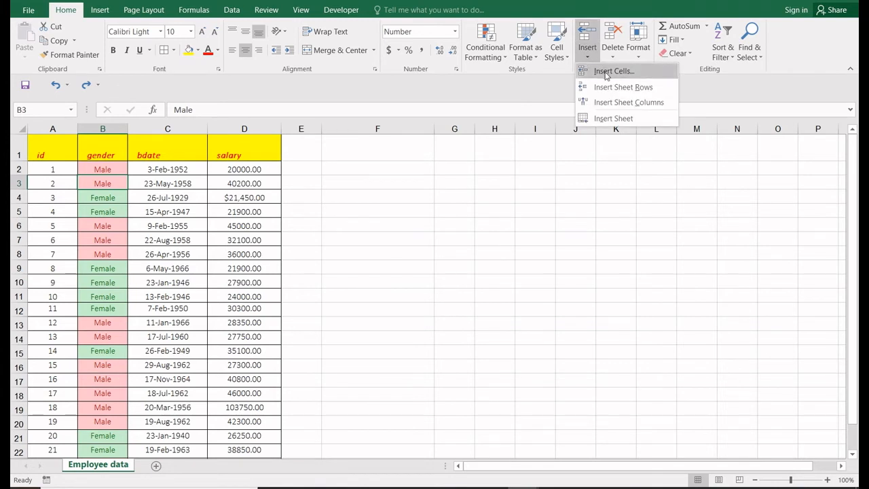
pyautogui.click(607, 72)
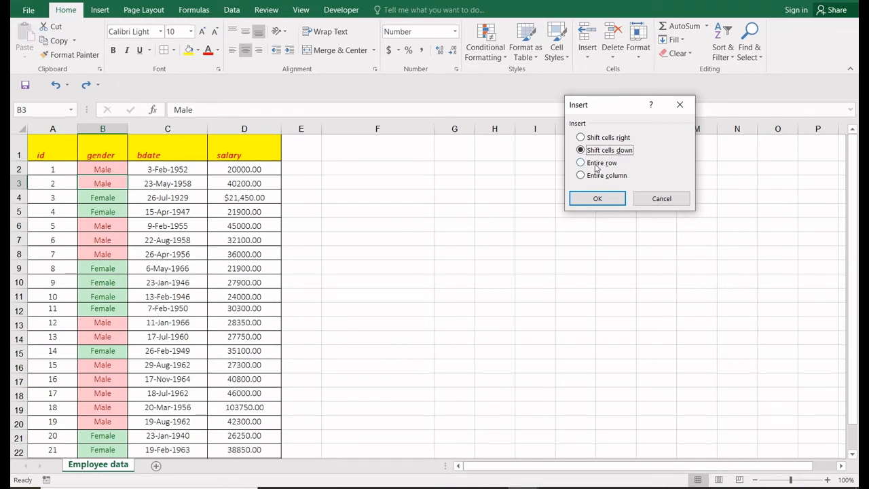
pyautogui.click(581, 138)
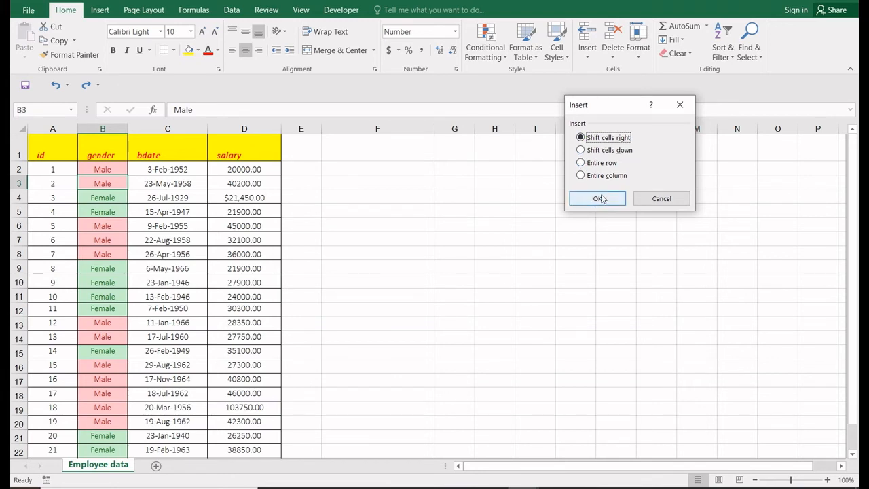
pyautogui.click(601, 196)
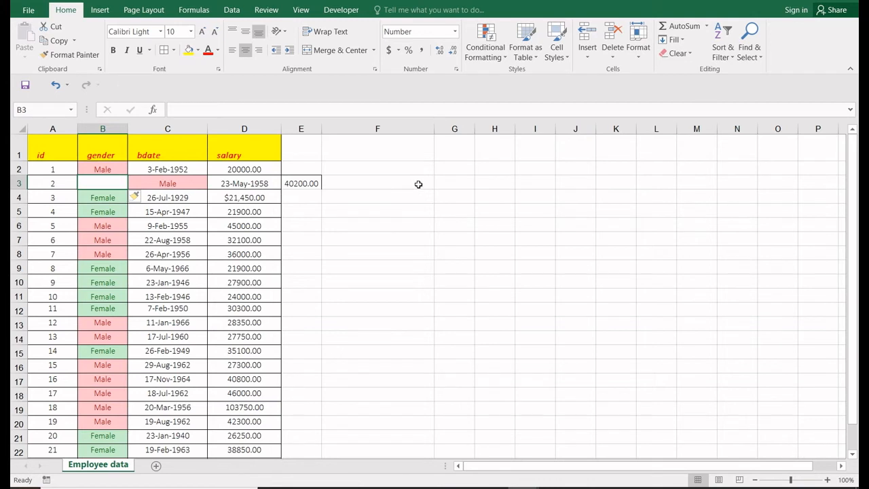
pyautogui.hotkey('ctrl', 'z')
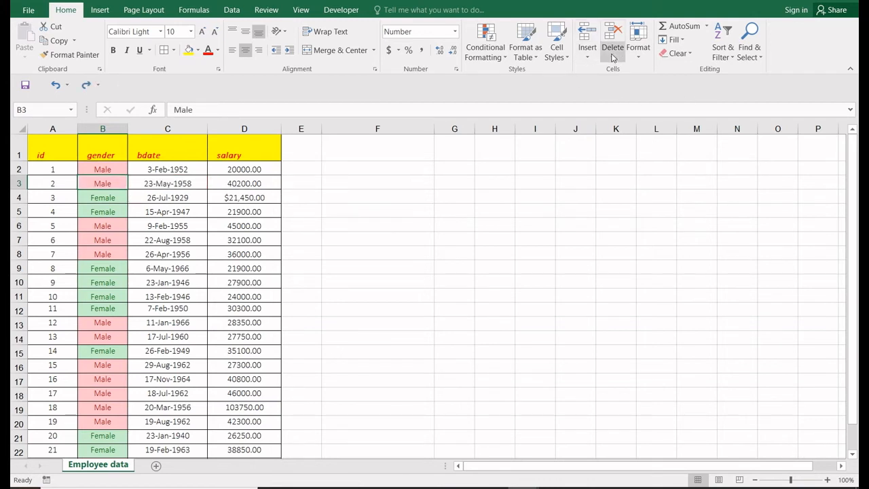
# Insert a single cell at B3 with the existing cells shifted down, and undo the insertion.
pyautogui.click(587, 58)
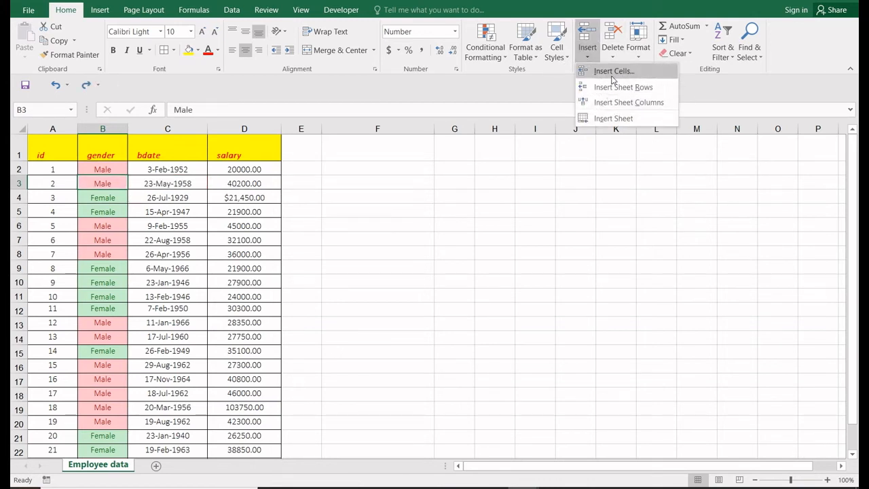
pyautogui.click(612, 76)
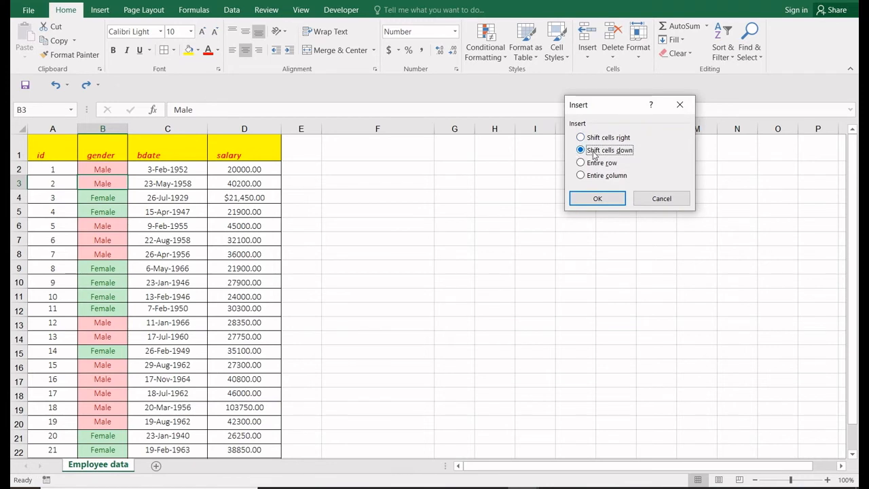
pyautogui.click(597, 199)
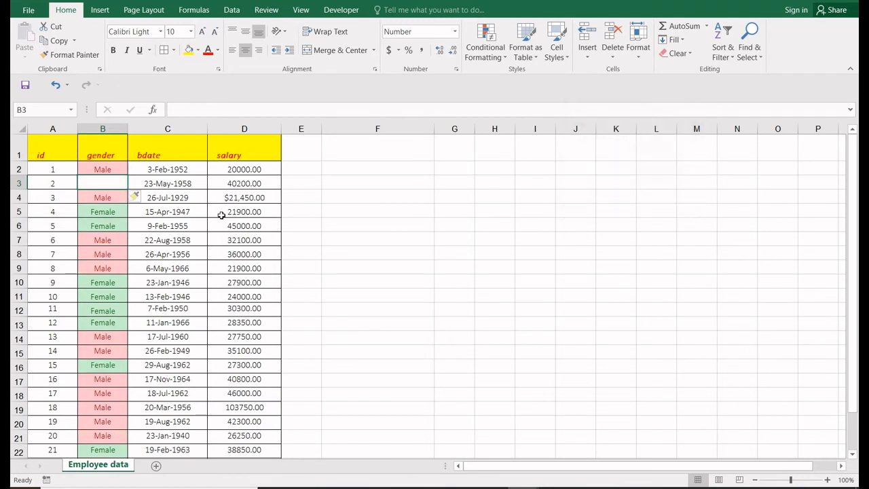
pyautogui.hotkey('ctrl', 'z')
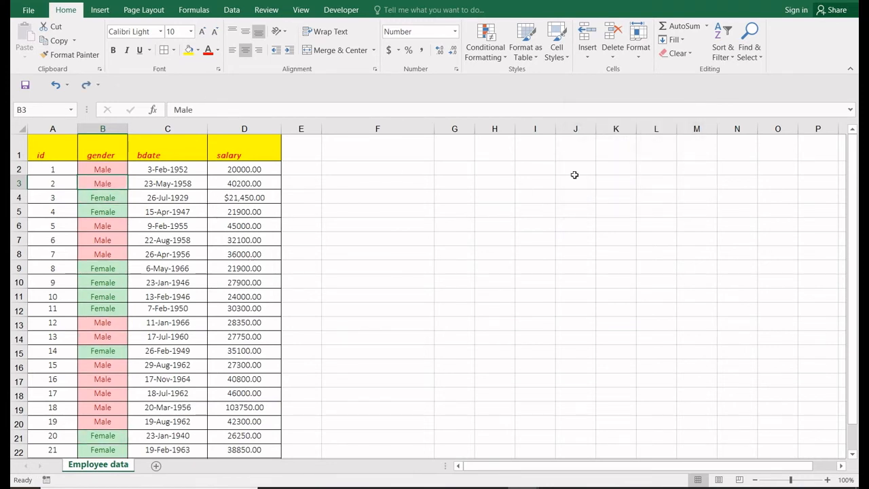
# Insert a new blank worksheet before the Employee data sheet, and delete it again.
pyautogui.click(586, 58)
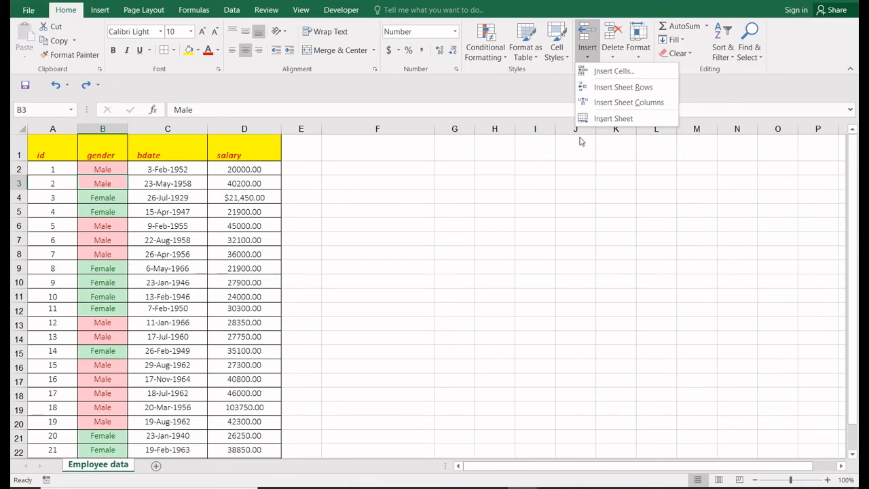
pyautogui.click(606, 119)
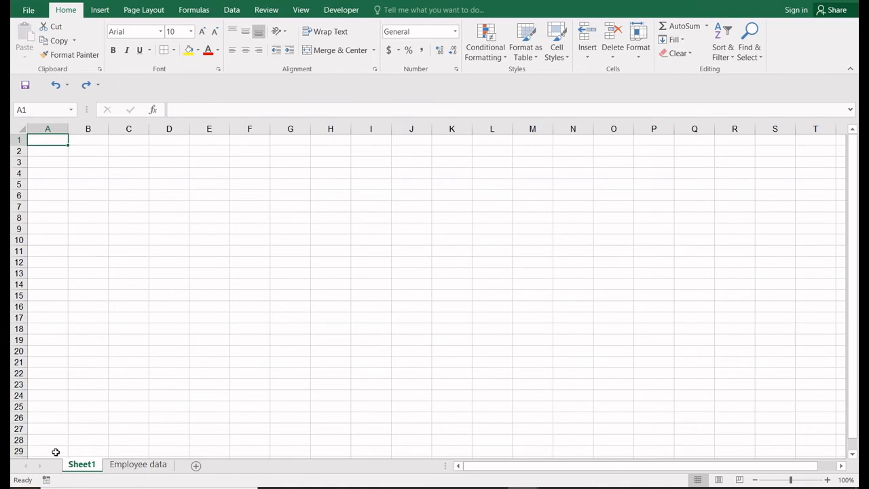
pyautogui.rightClick(82, 466)
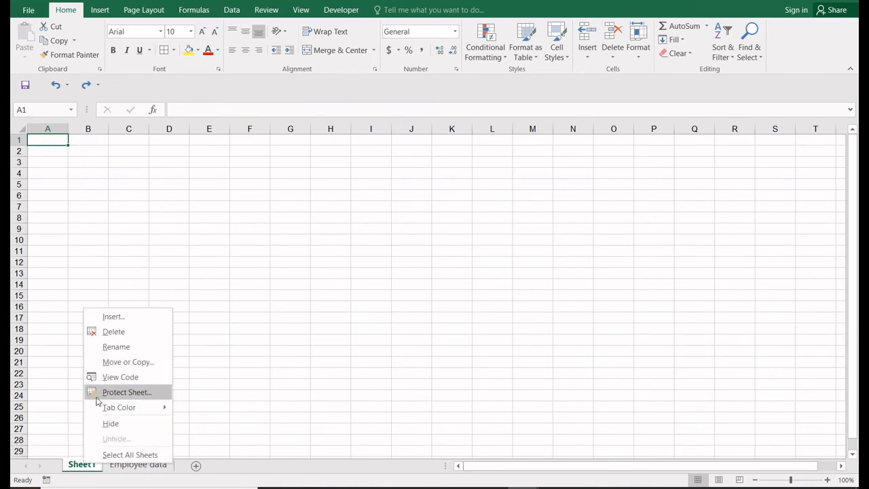
pyautogui.click(114, 331)
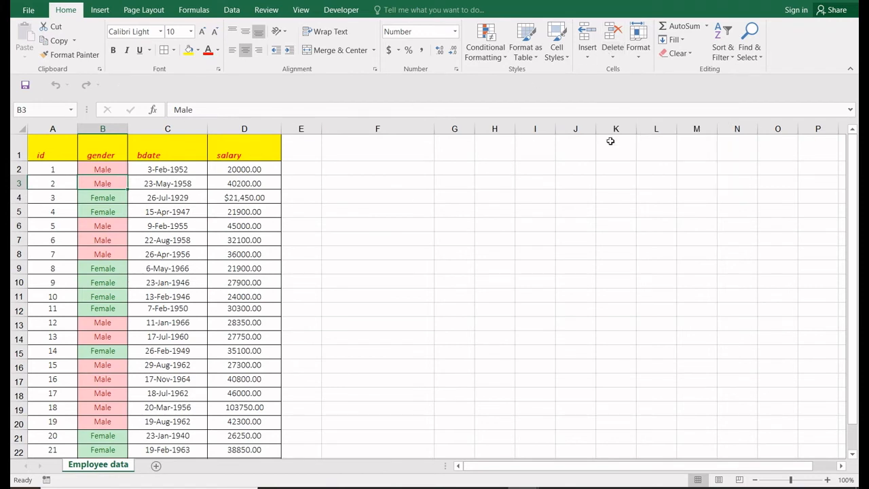
# Review the available delete options and the row height setting of row 3 without changing anything.
pyautogui.click(619, 62)
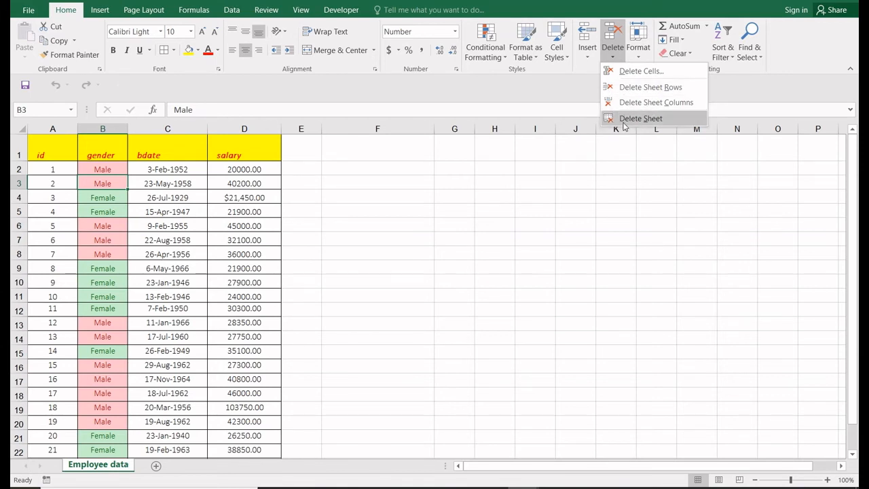
pyautogui.click(581, 105)
pyautogui.click(643, 57)
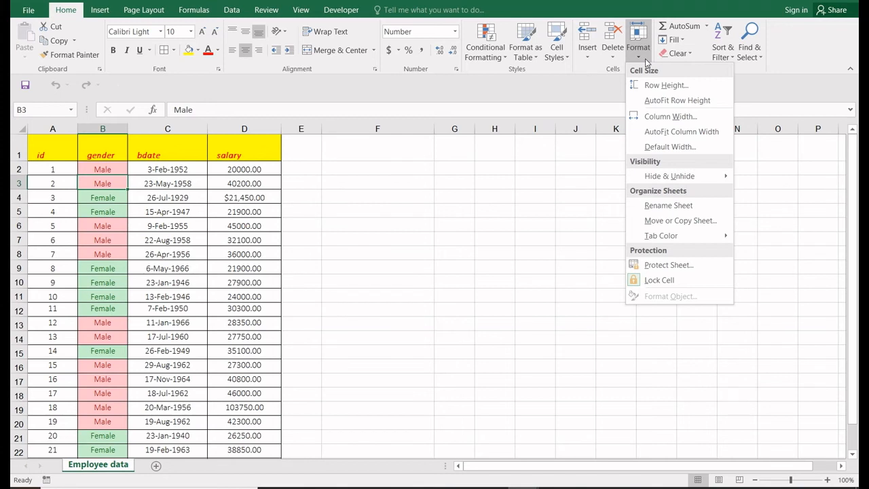
pyautogui.click(676, 88)
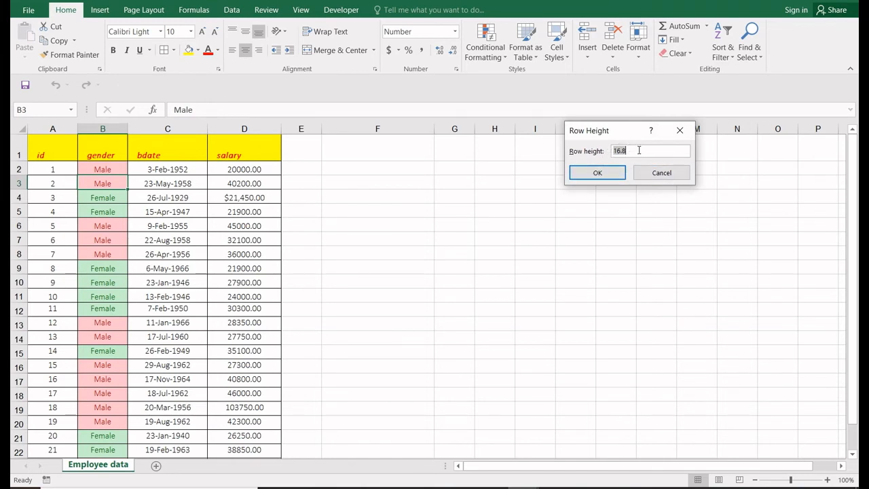
pyautogui.click(662, 175)
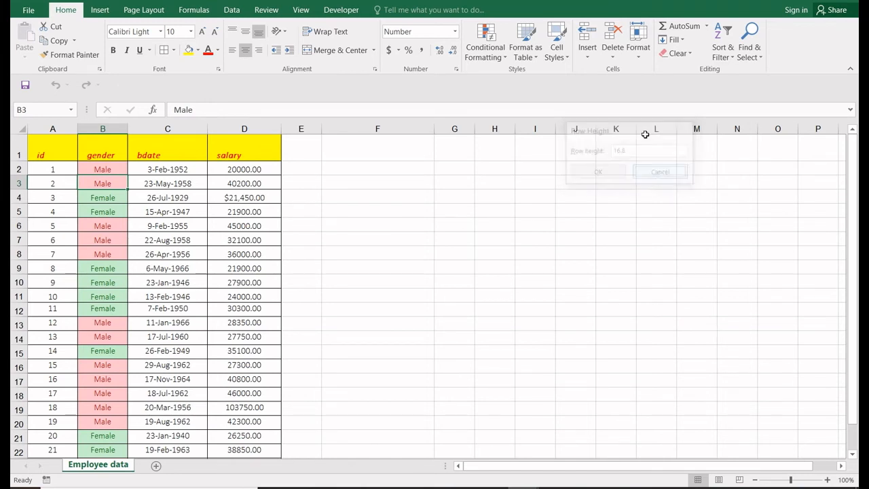
# Examine the Move or Copy settings for the Employee data sheet, including the destination workbooks, without moving it.
pyautogui.click(640, 54)
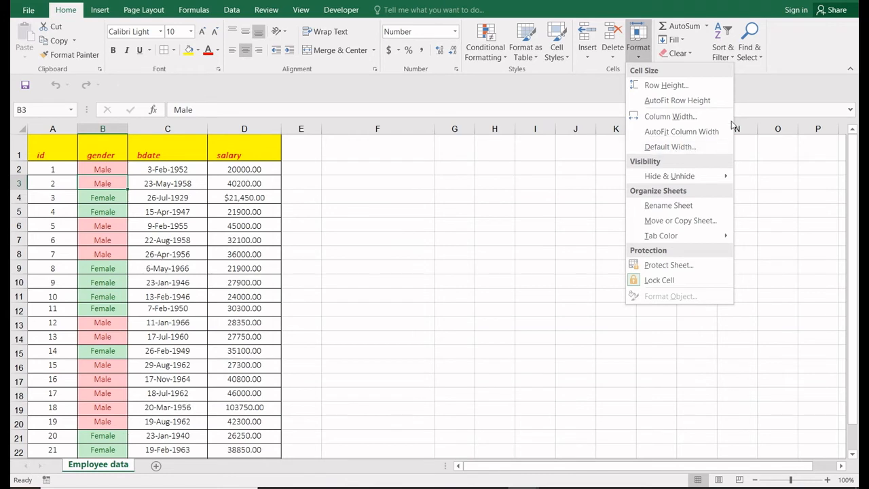
pyautogui.moveTo(670, 176)
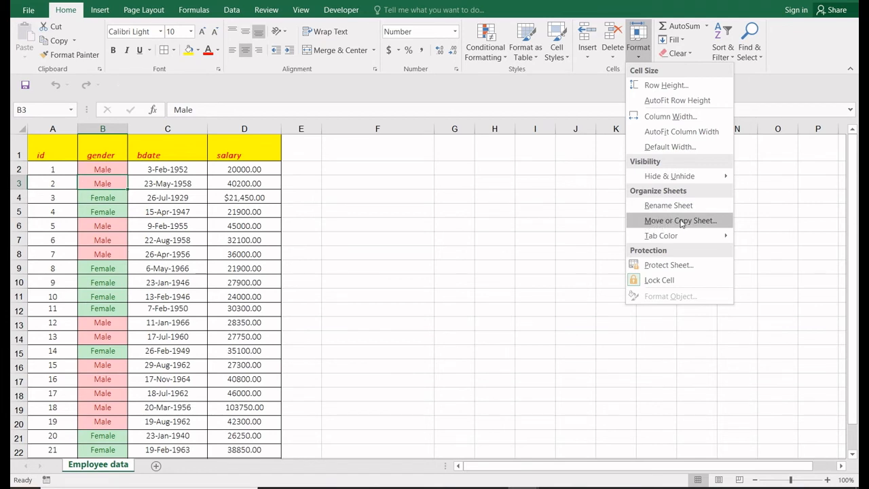
pyautogui.click(685, 224)
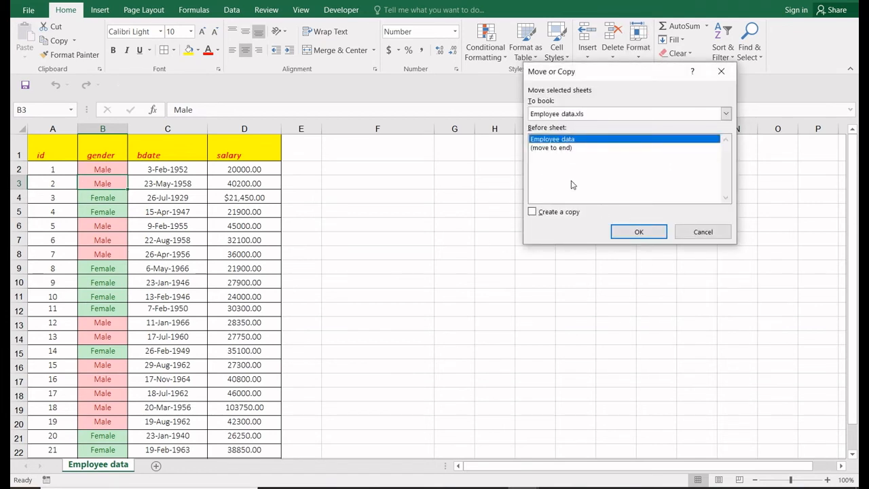
pyautogui.click(600, 114)
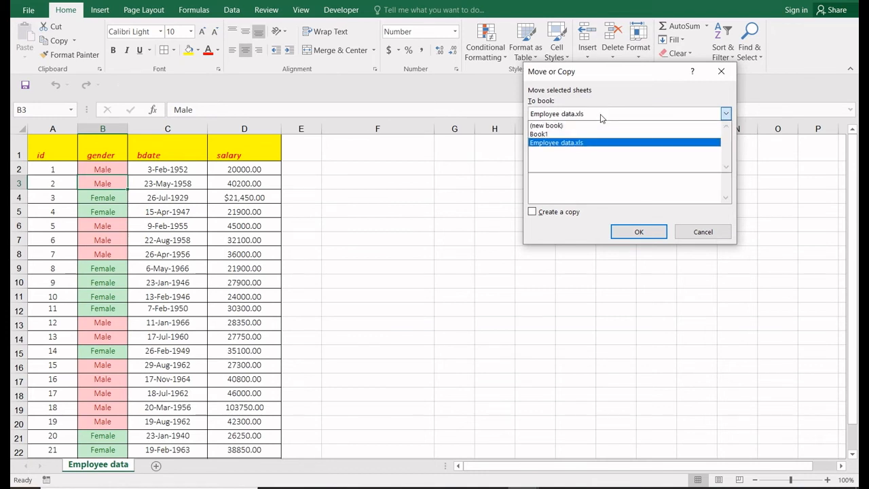
pyautogui.click(730, 88)
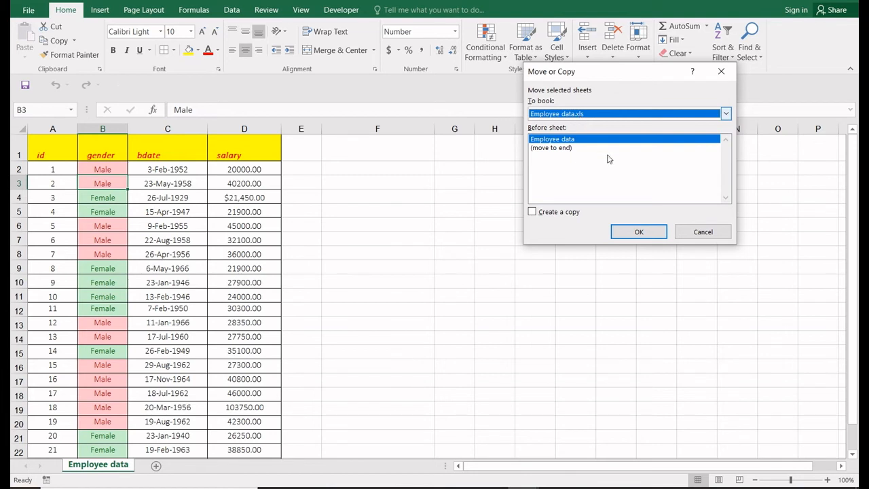
pyautogui.click(702, 232)
# Examine the Protect Sheet password field and the list of user permissions without protecting the sheet.
pyautogui.click(639, 53)
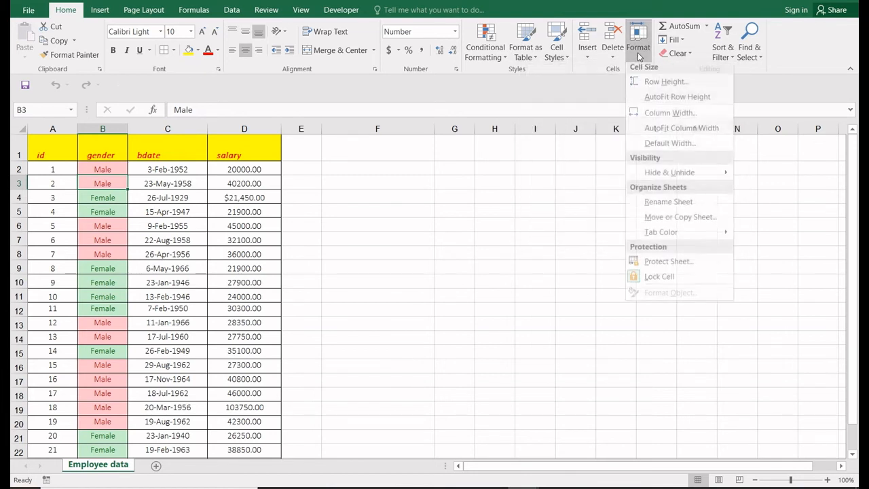
pyautogui.moveTo(670, 238)
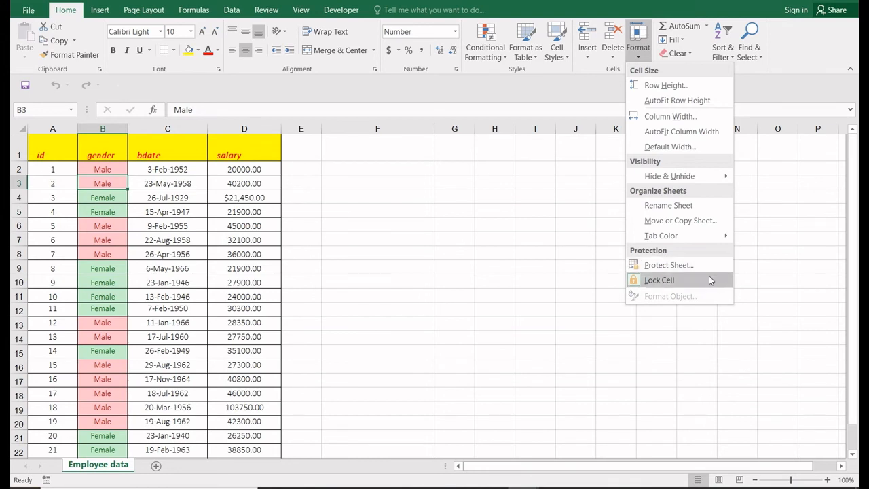
pyautogui.click(669, 265)
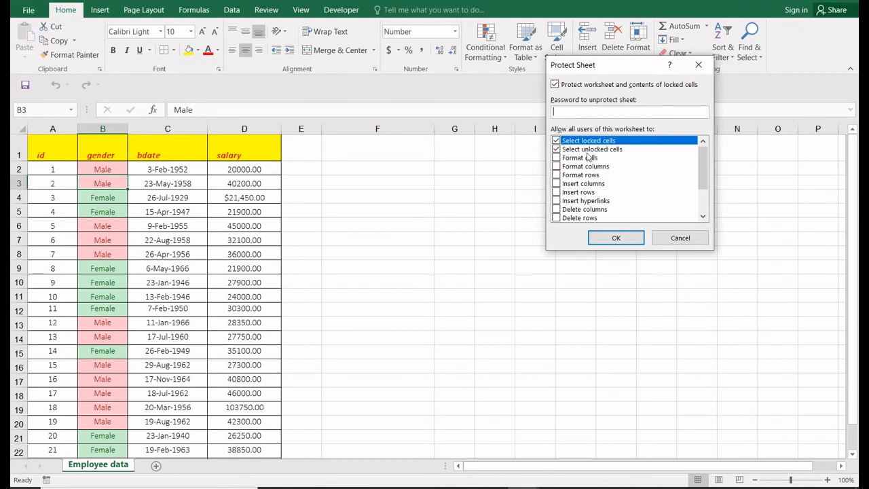
pyautogui.scroll(-2, 588, 156)
pyautogui.scroll(2, 588, 156)
pyautogui.click(558, 150)
pyautogui.click(664, 239)
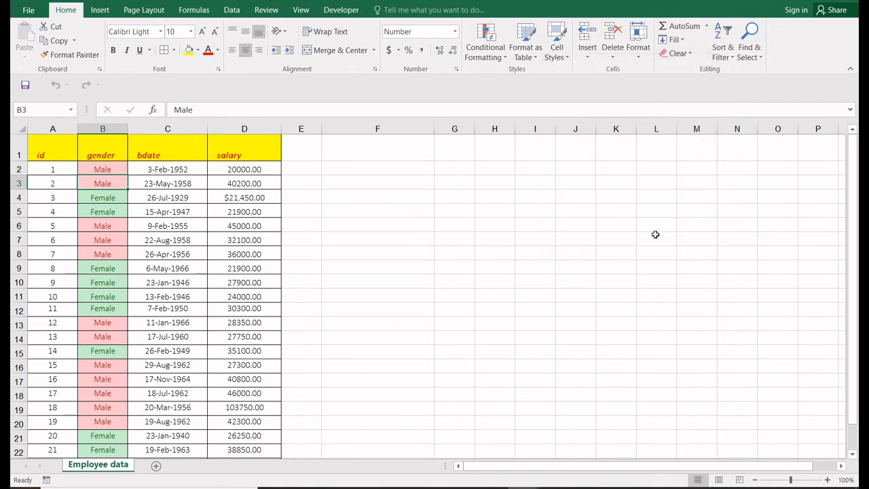
# Review the AutoSum functions and the Fill options, and select the empty cell F2.
pyautogui.click(637, 60)
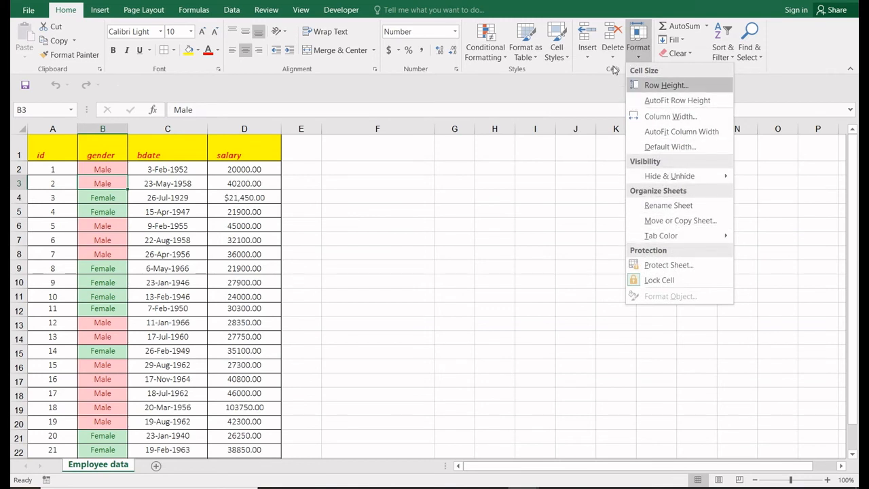
pyautogui.click(606, 87)
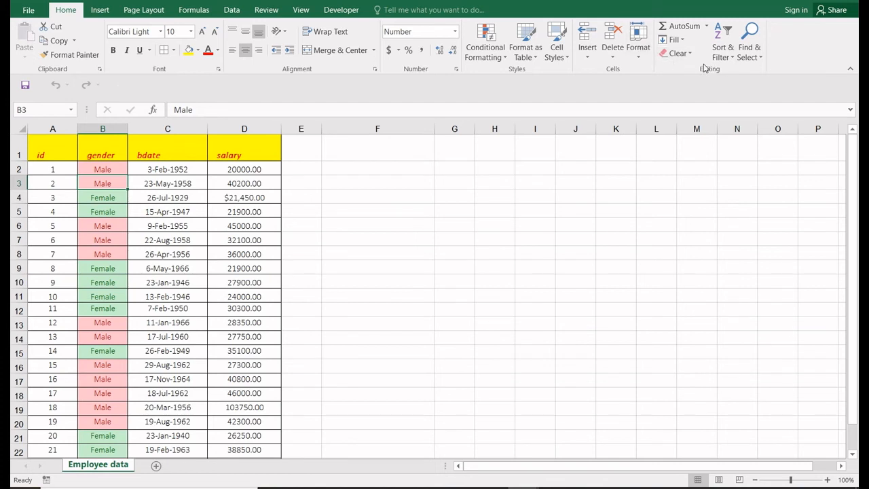
pyautogui.click(707, 27)
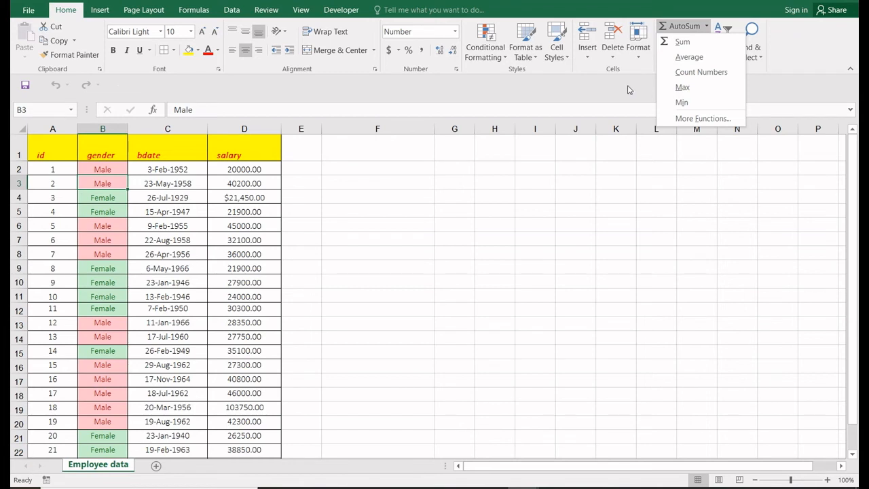
pyautogui.press('Escape')
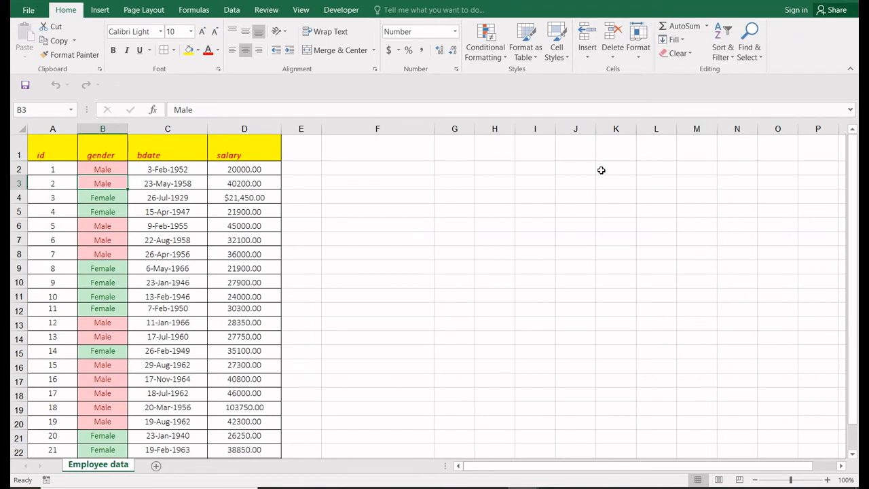
pyautogui.click(678, 40)
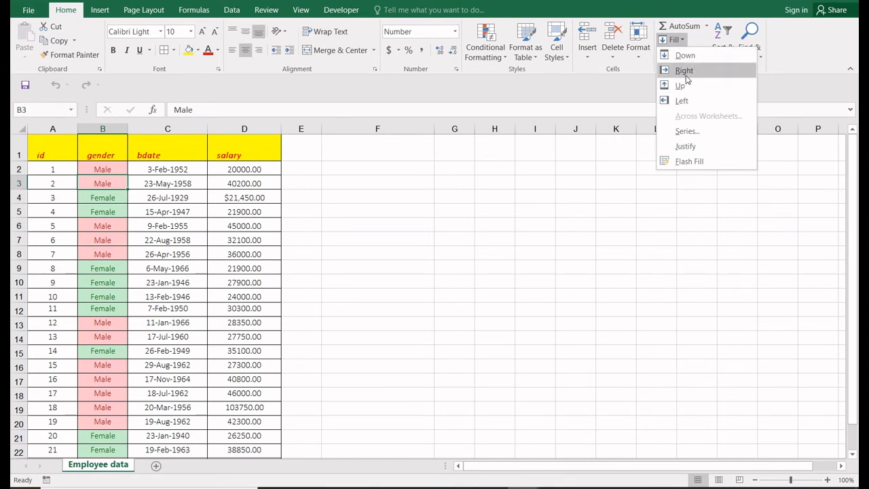
pyautogui.click(364, 158)
pyautogui.click(337, 166)
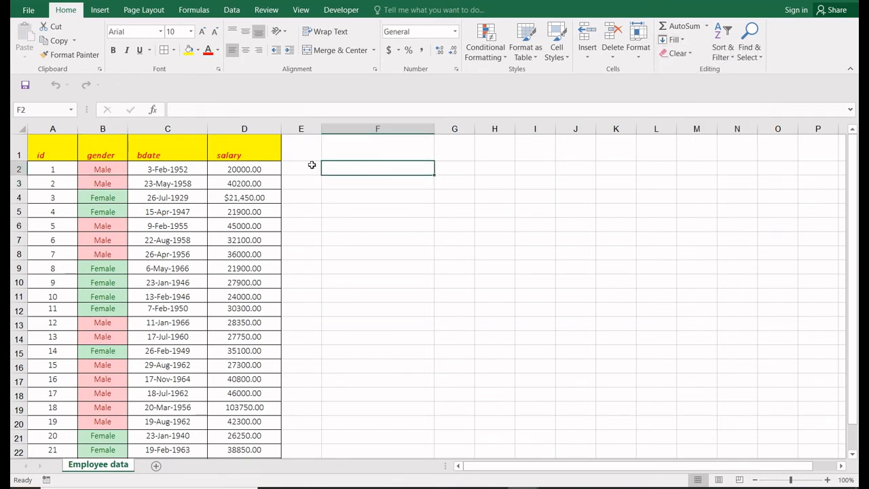
# Enter 1 in cell F1 and 2 in cell F2.
pyautogui.press('Up')
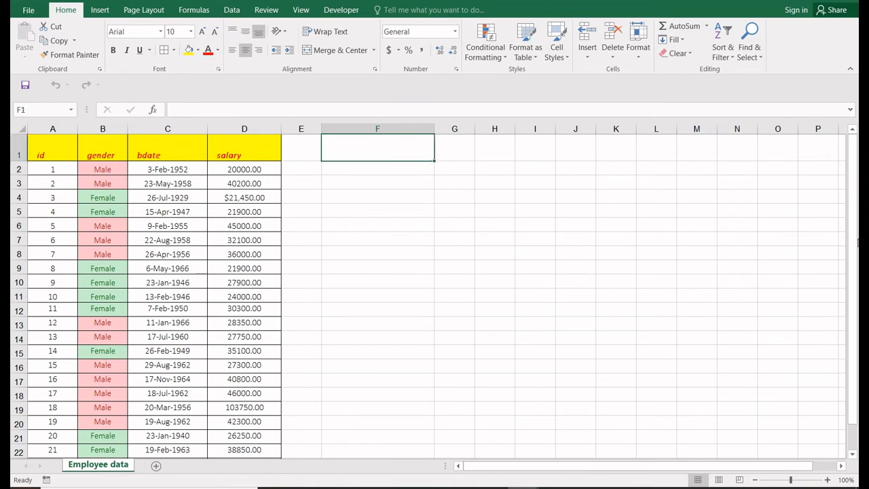
pyautogui.write('12')
pyautogui.press('Return')
pyautogui.write('2')
pyautogui.press('Return')
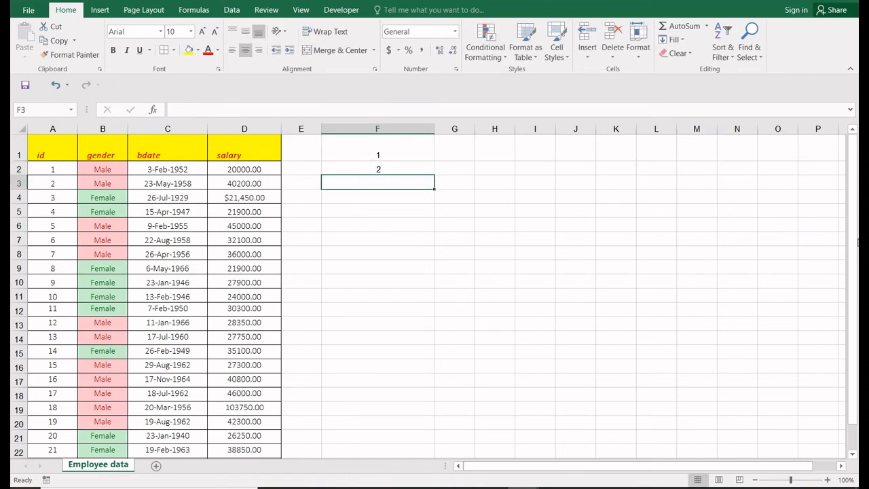
# Fill the value of F1 down through F8 with the Fill command and undo the fill.
pyautogui.press('Up')
pyautogui.press('Up')
pyautogui.hotkey('shift', 'Down')
pyautogui.hotkey('shift', 'Down')
pyautogui.hotkey('shift', 'Down')
pyautogui.hotkey('shift', 'Down')
pyautogui.hotkey('shift', 'Down')
pyautogui.hotkey('shift', 'Down')
pyautogui.hotkey('shift', 'Down')
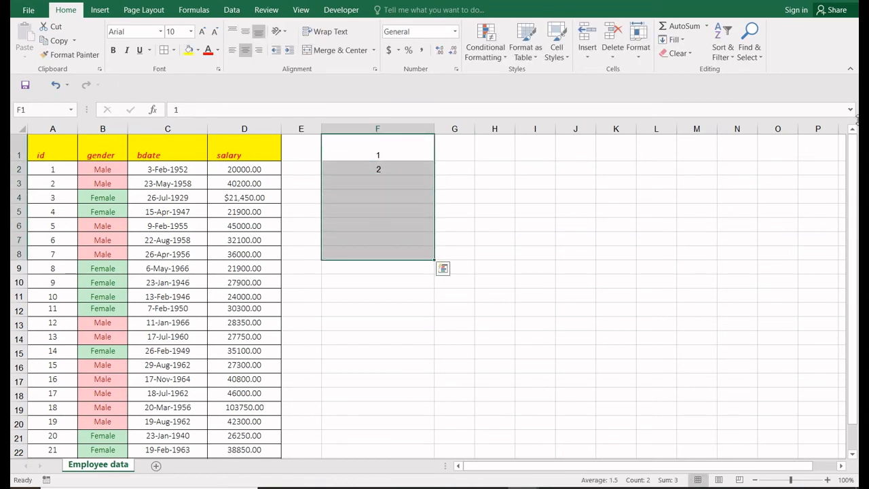
pyautogui.click(672, 39)
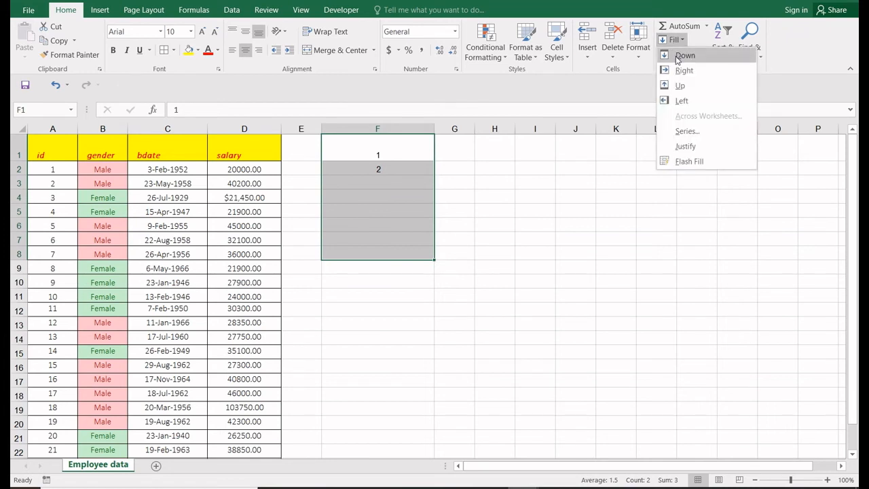
pyautogui.click(685, 56)
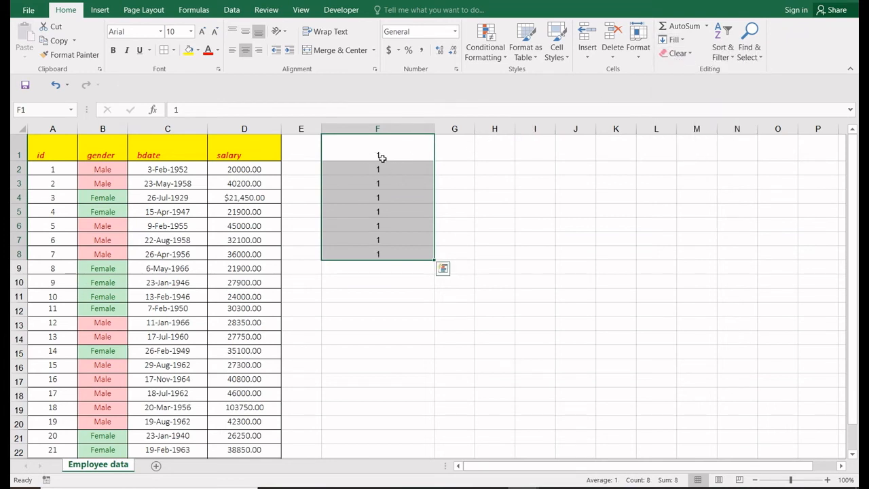
pyautogui.hotkey('ctrl', 'z')
# Fill the value of F1 to the right through K1 with the Fill command, and delete the filled cells' values.
pyautogui.click(398, 164)
pyautogui.click(617, 38)
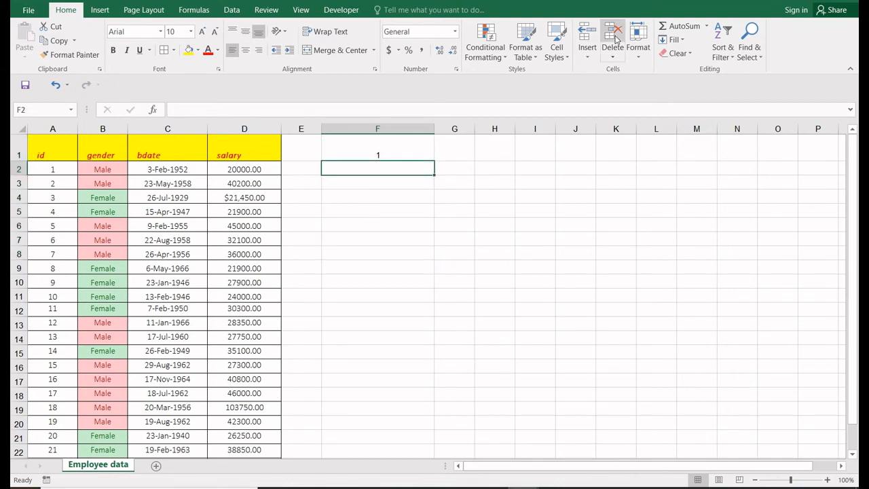
pyautogui.moveTo(392, 151); pyautogui.dragTo(620, 143)
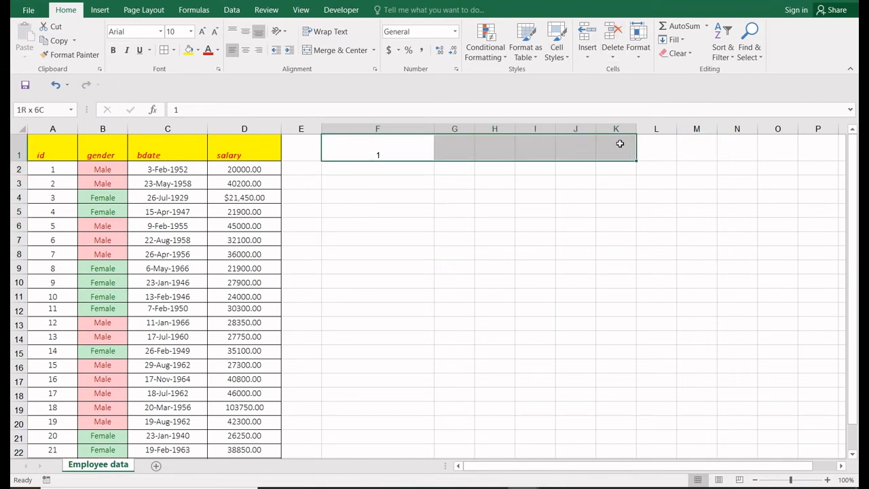
pyautogui.click(684, 41)
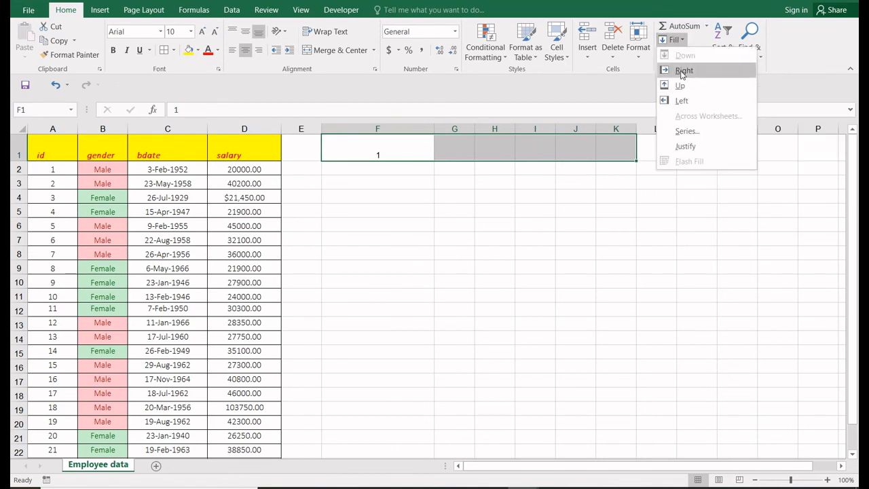
pyautogui.click(683, 71)
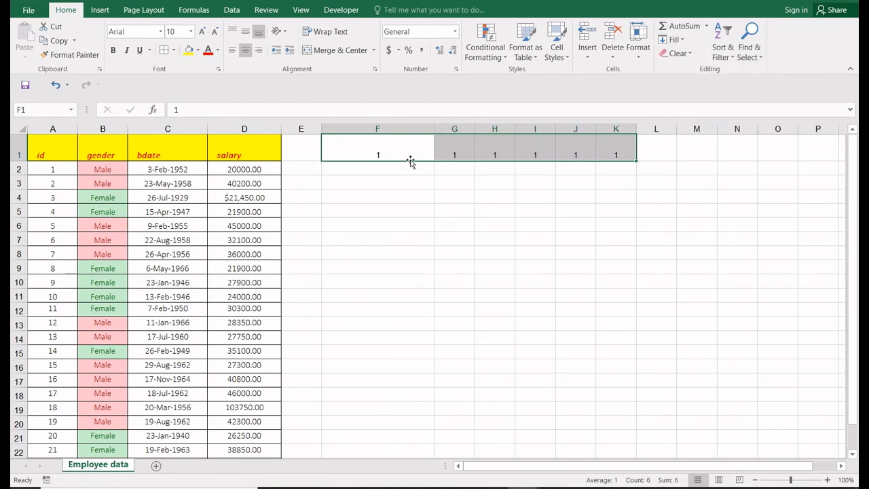
pyautogui.press('Delete')
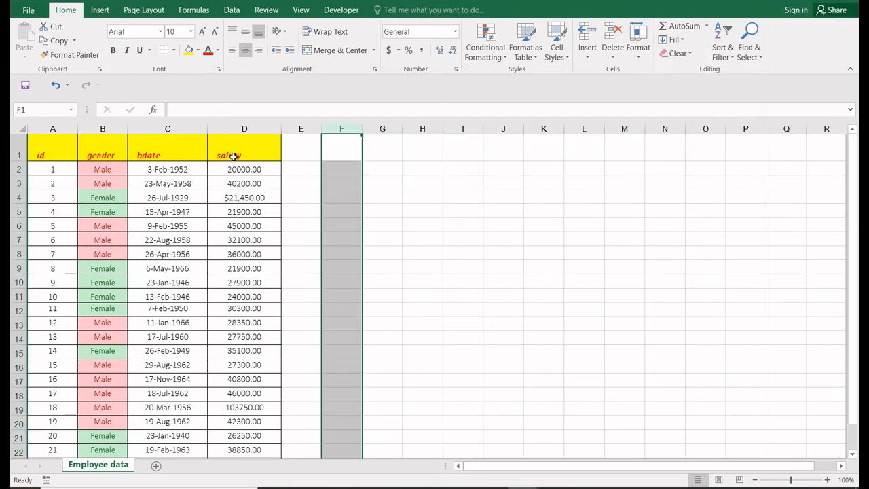
# Clear only the formats of the salary header in D1 and undo the clearing.
pyautogui.click(234, 157)
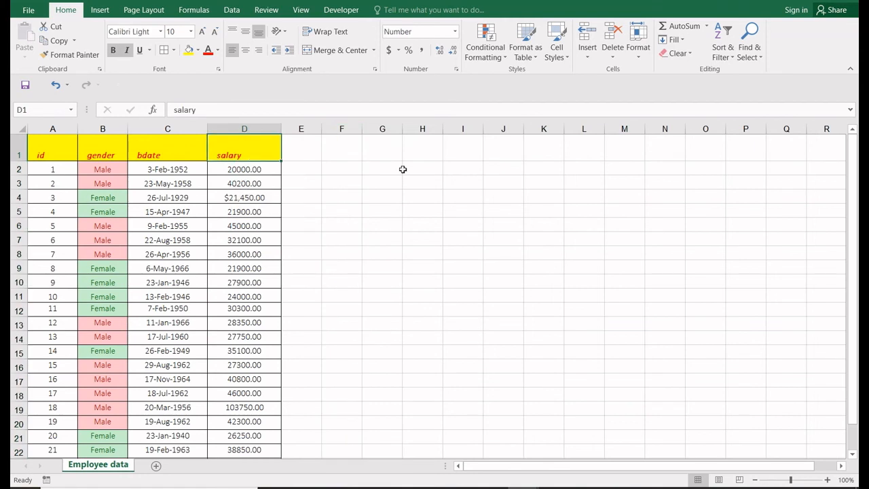
pyautogui.click(690, 59)
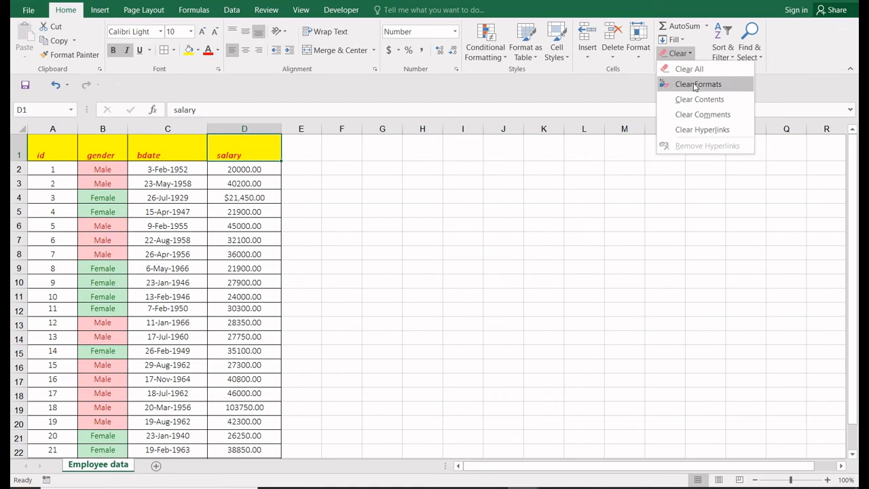
pyautogui.click(696, 85)
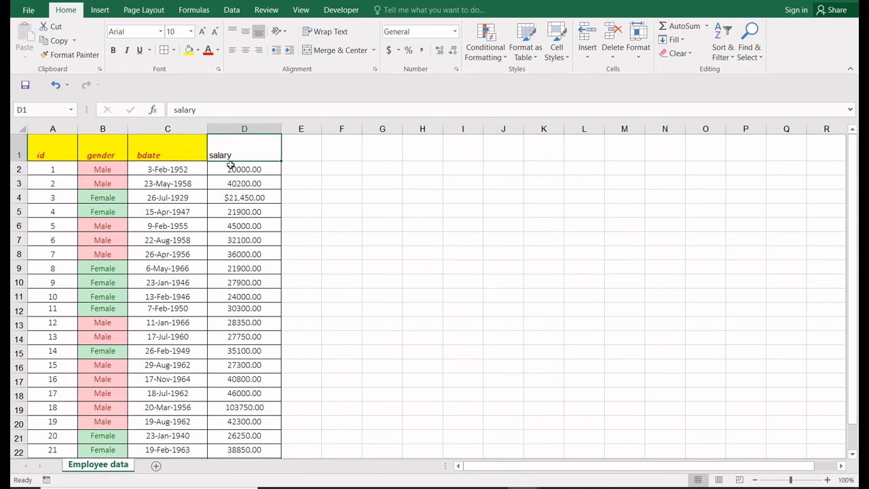
pyautogui.hotkey('ctrl', 'z')
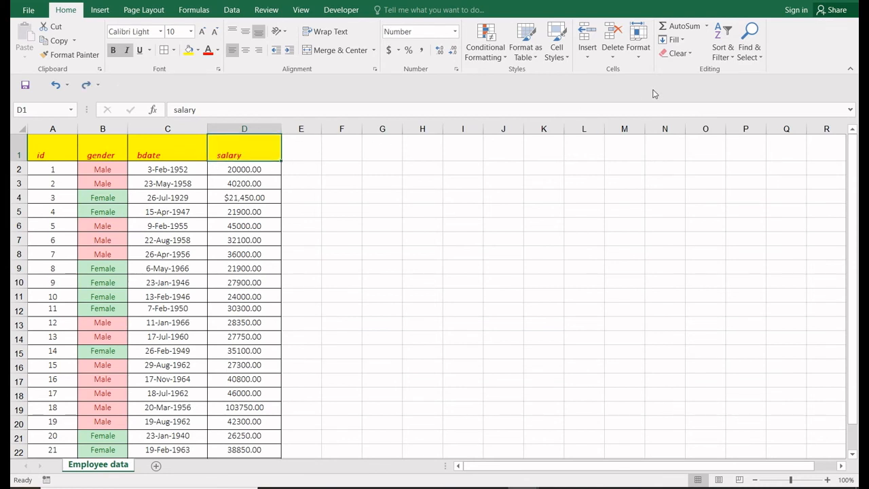
# Clear only the contents of the salary header in D1 and restore the text by undoing.
pyautogui.click(679, 53)
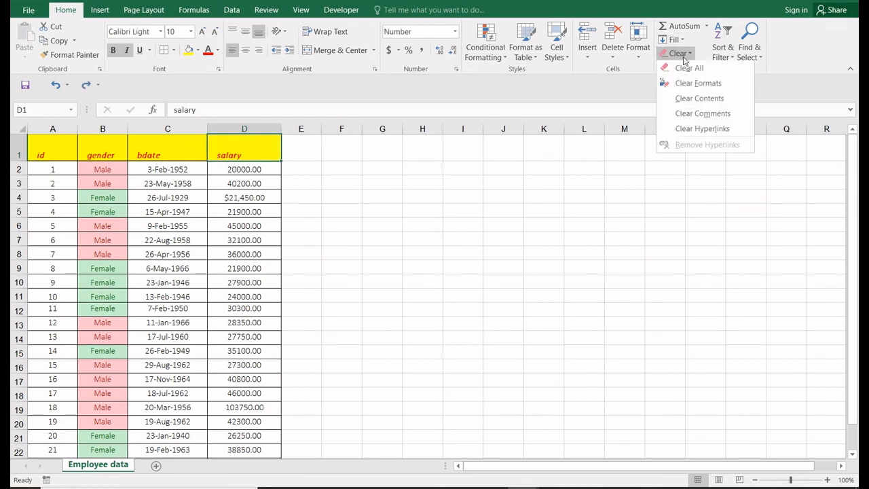
pyautogui.click(690, 100)
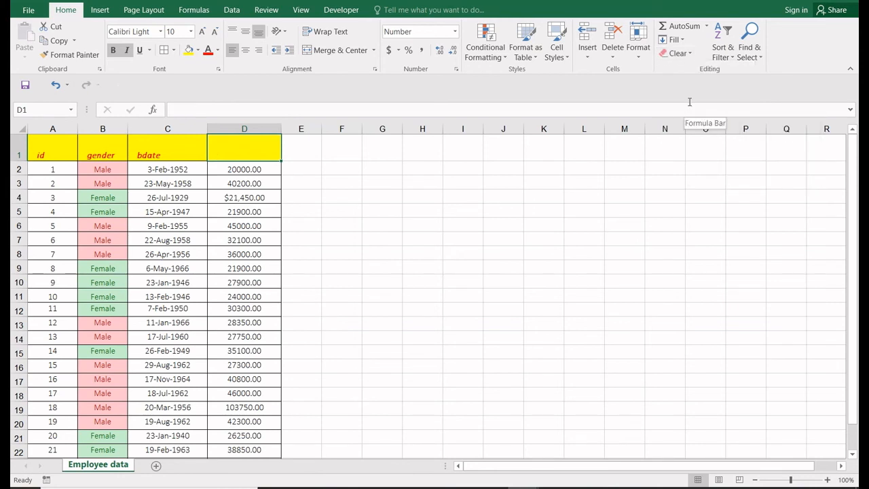
pyautogui.hotkey('ctrl', 'z')
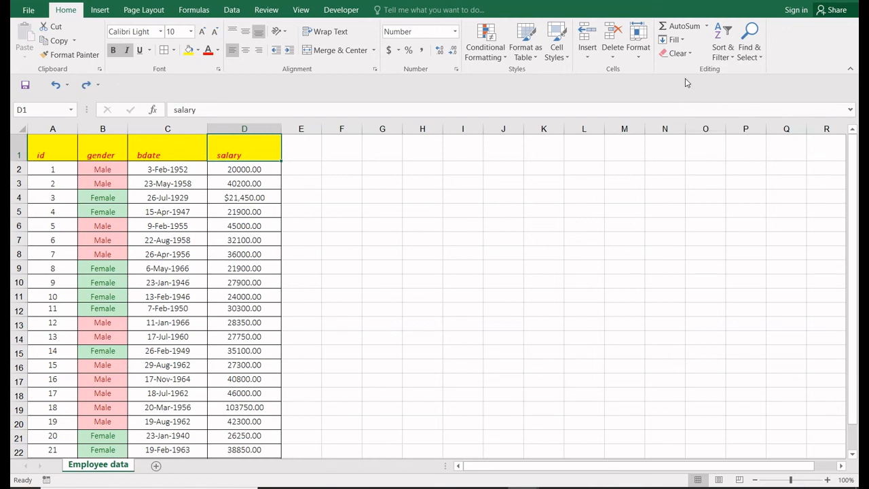
# Review the remaining Clear options and the available Sort & Filter options without applying any.
pyautogui.click(686, 58)
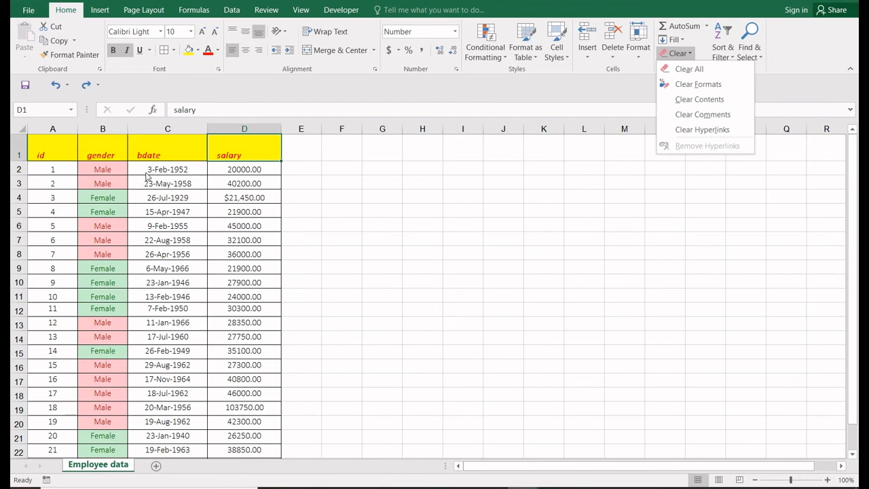
pyautogui.click(231, 191)
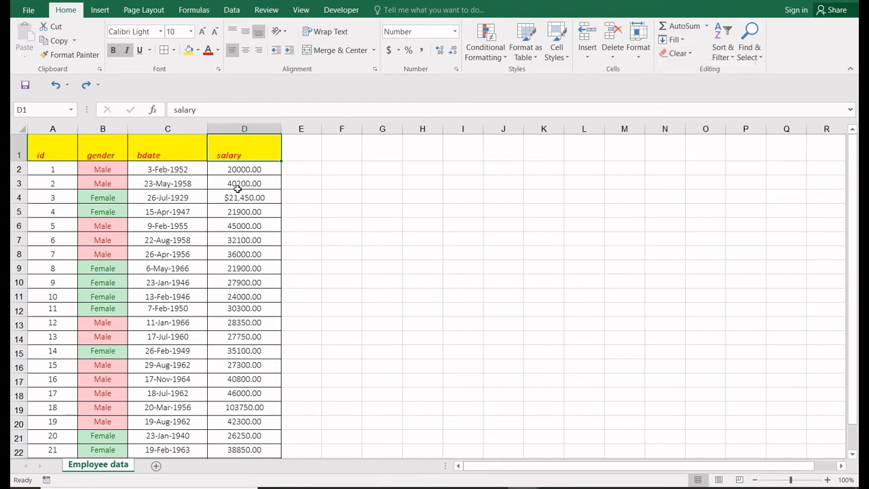
pyautogui.click(734, 58)
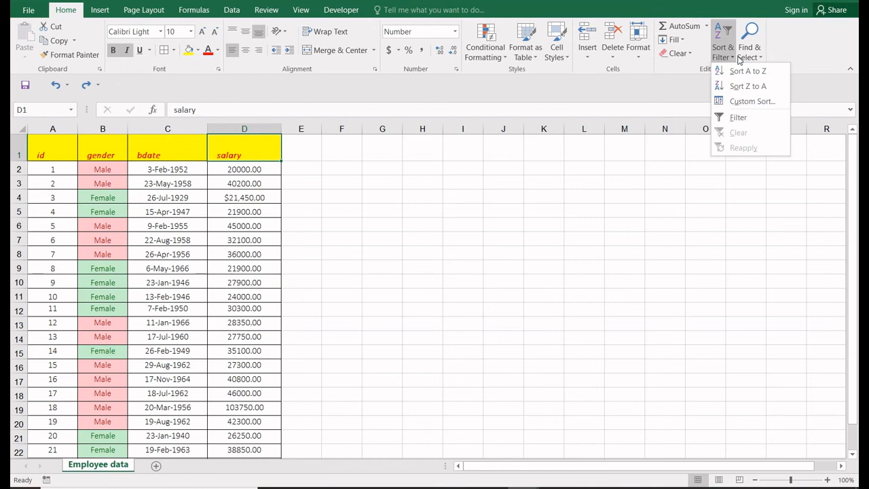
pyautogui.press('Escape')
# Custom sort the whole employee table A1:D24 by salary values in Largest to Smallest order.
pyautogui.press('Left')
pyautogui.press('Left')
pyautogui.press('Left')
pyautogui.hotkey('ctrl', 'shift', 'Down')
pyautogui.hotkey('ctrl', 'shift', 'Right')
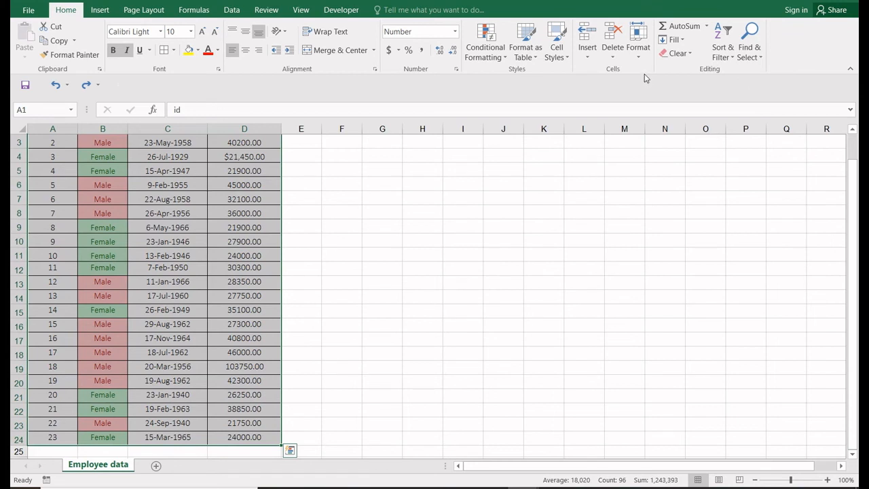
pyautogui.click(725, 57)
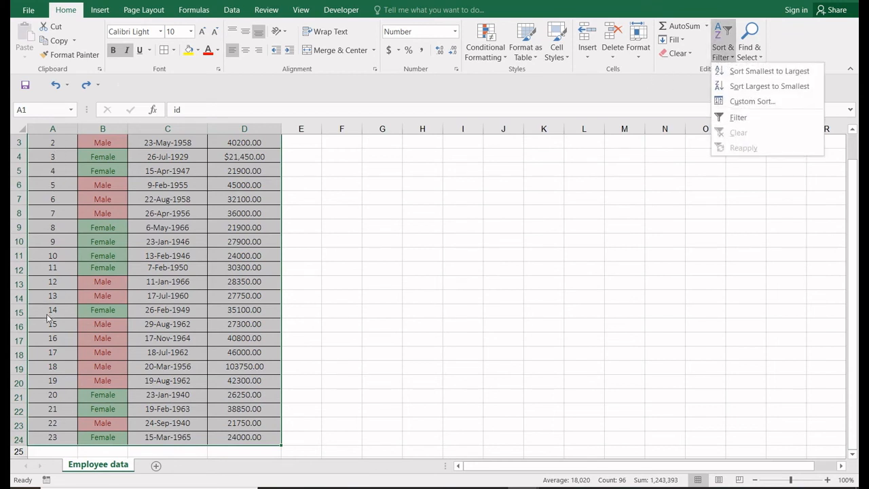
pyautogui.click(752, 101)
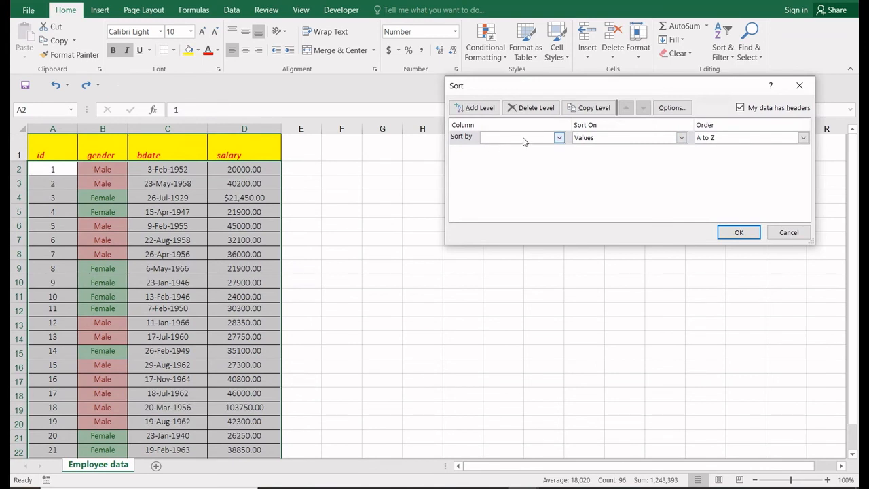
pyautogui.click(559, 137)
pyautogui.click(524, 174)
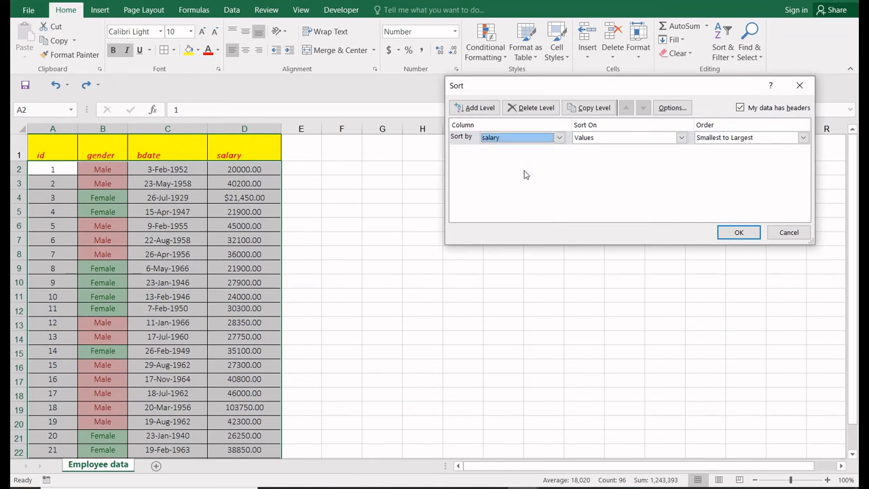
pyautogui.click(803, 137)
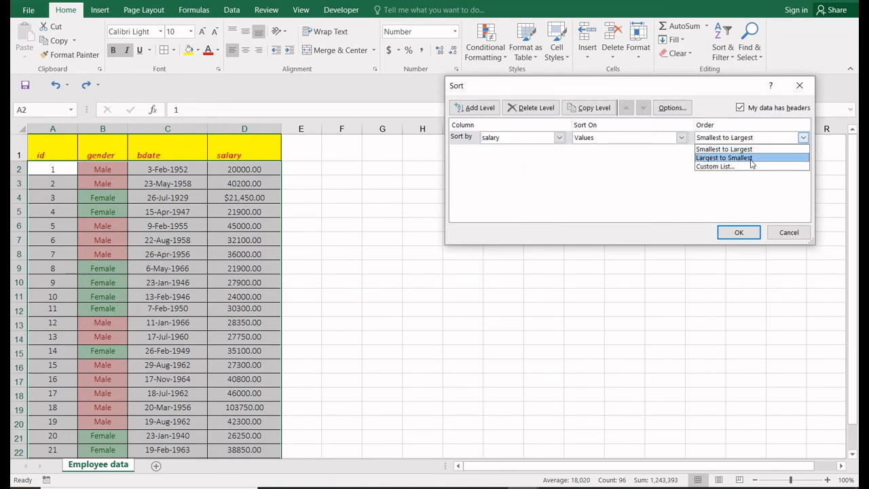
pyautogui.click(752, 159)
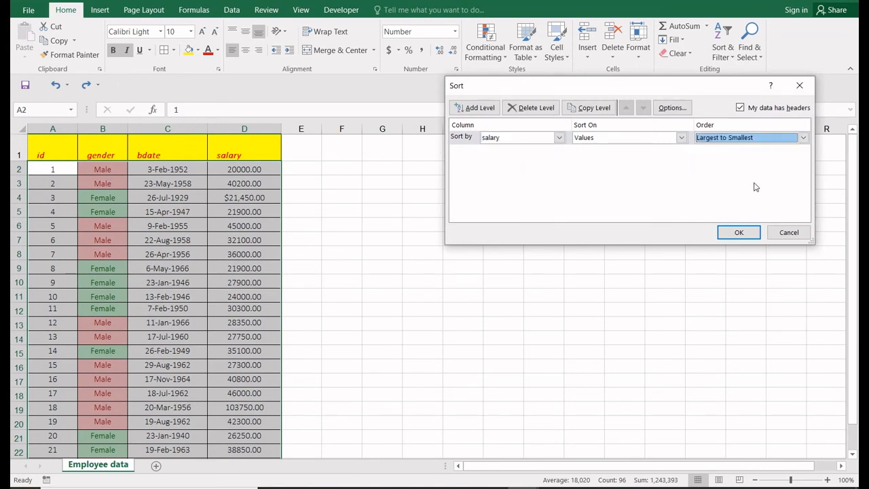
pyautogui.click(738, 232)
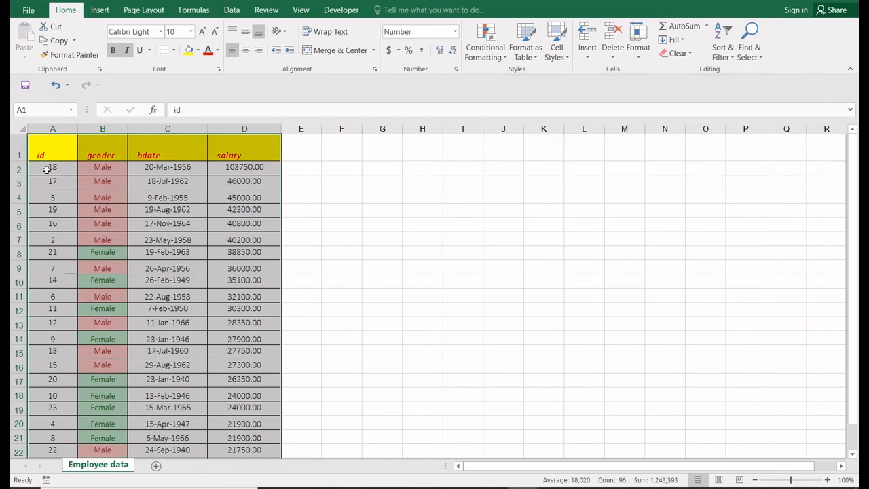
pyautogui.click(231, 167)
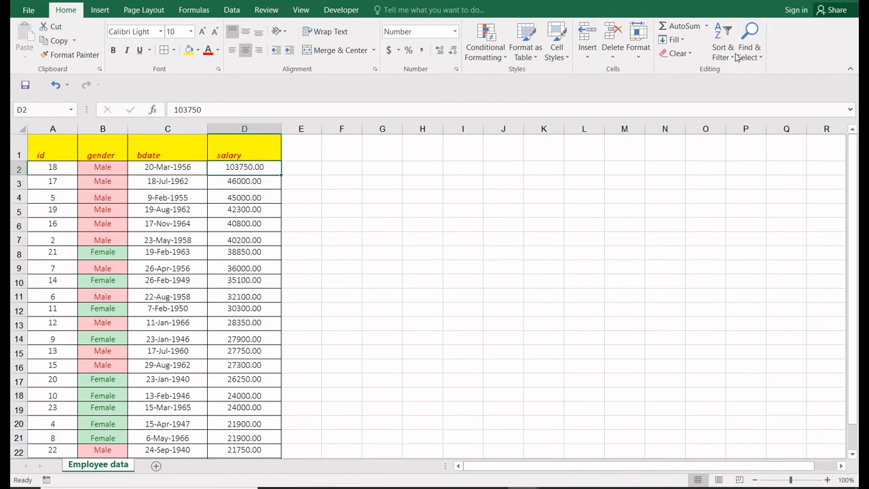
# Sort the bdate column from oldest to newest, expanding the selection to include the neighbouring columns.
pyautogui.click(146, 129)
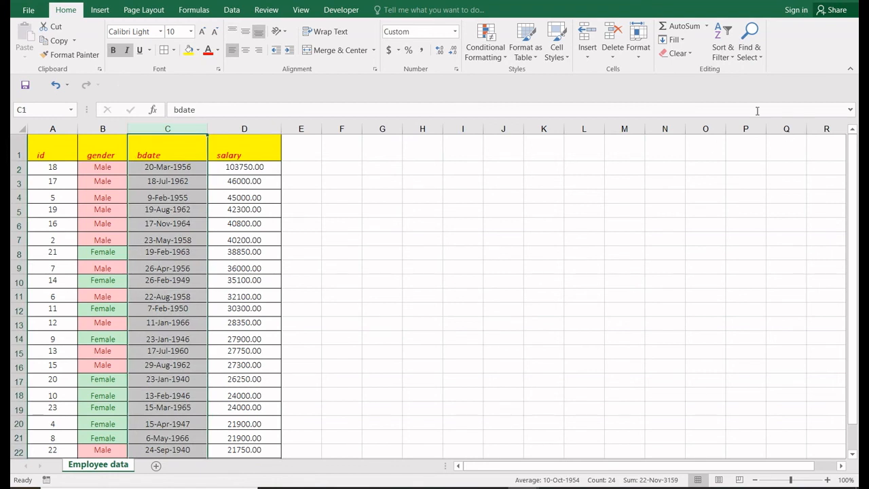
pyautogui.click(730, 60)
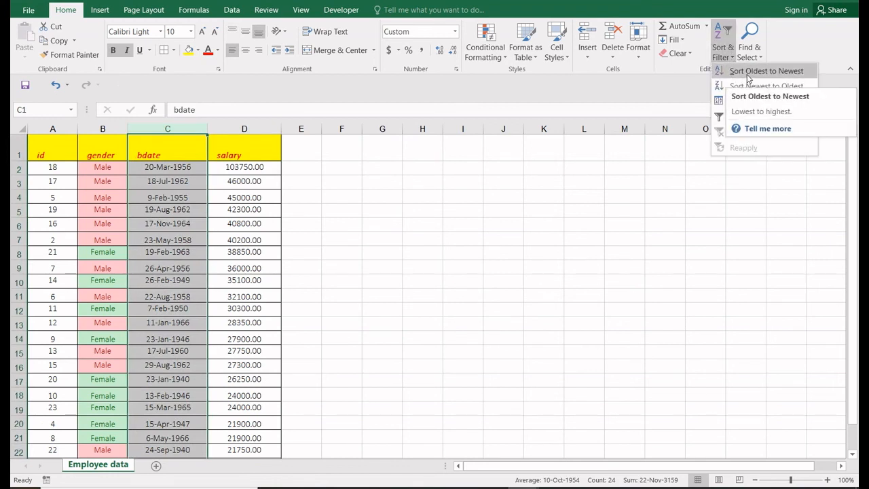
pyautogui.click(747, 74)
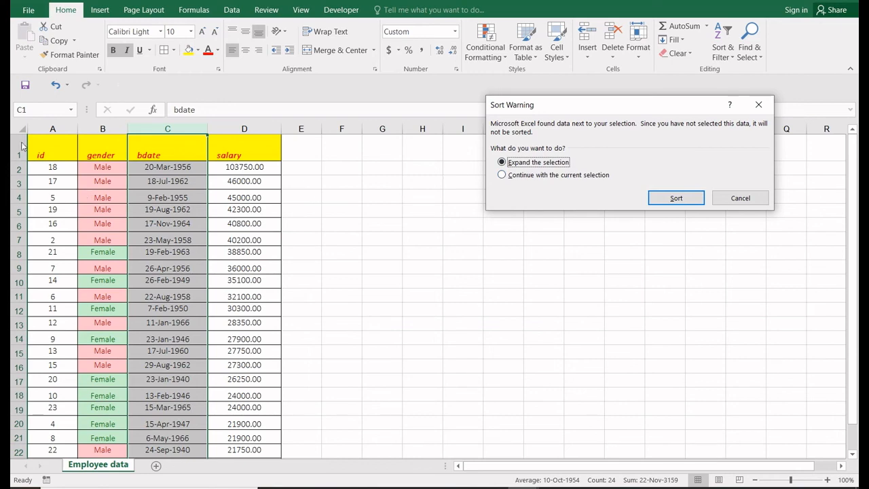
pyautogui.click(657, 198)
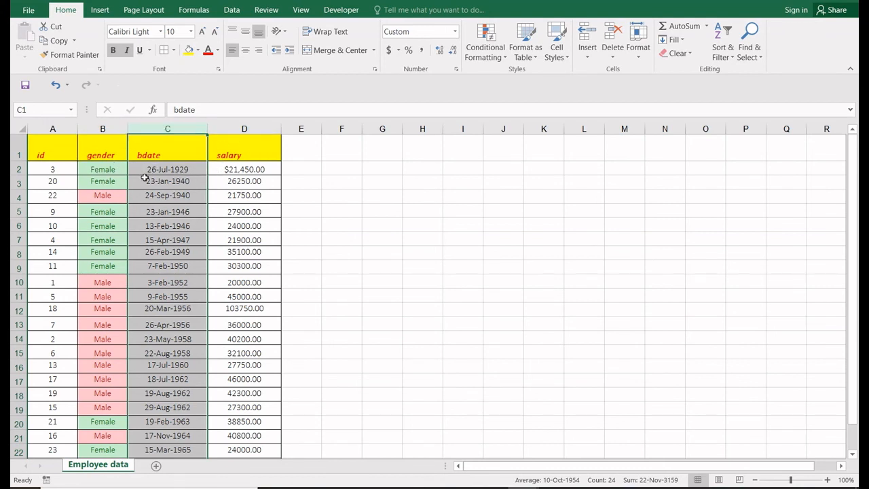
# Review the sort-by columns available in a custom sort of the whole employee table A1:D24, without applying a sort.
pyautogui.click(36, 153)
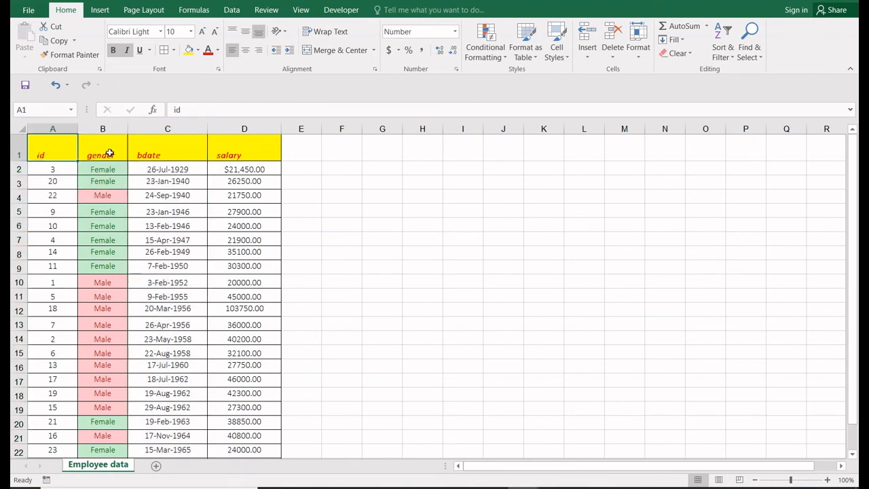
pyautogui.hotkey('ctrl', 'shift', 'Right')
pyautogui.hotkey('ctrl', 'shift', 'Down')
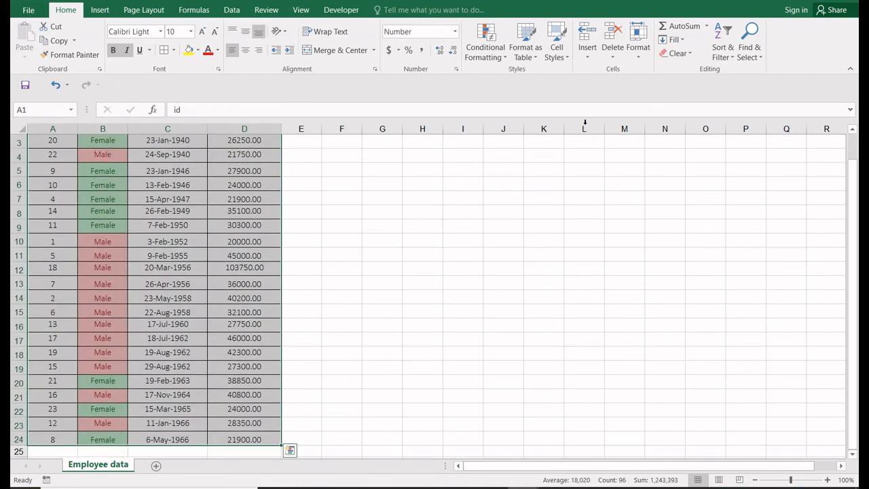
pyautogui.click(732, 57)
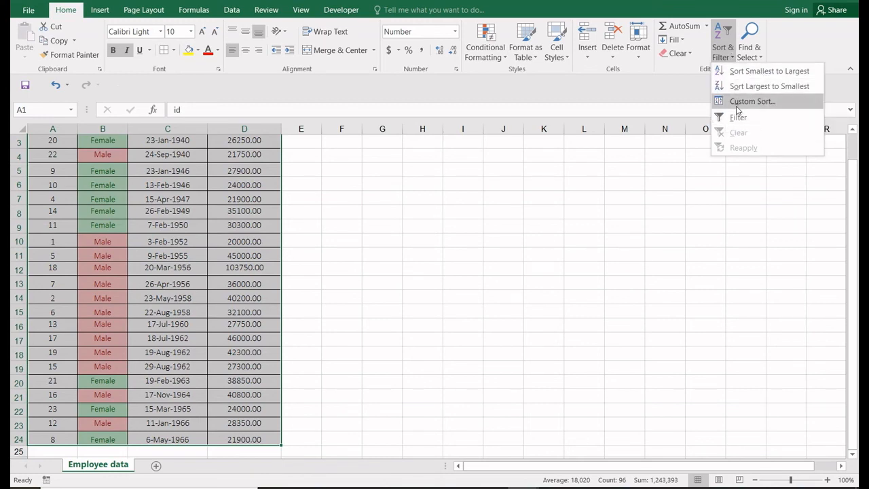
pyautogui.click(740, 104)
pyautogui.click(559, 138)
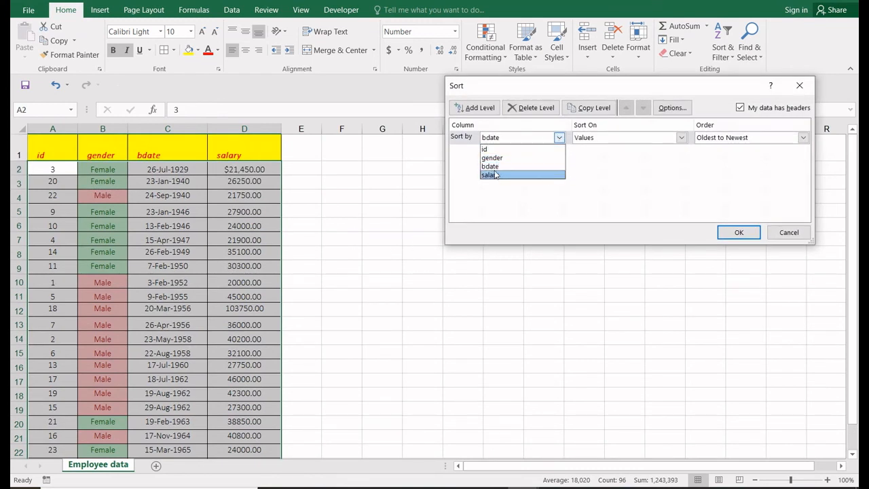
pyautogui.click(781, 234)
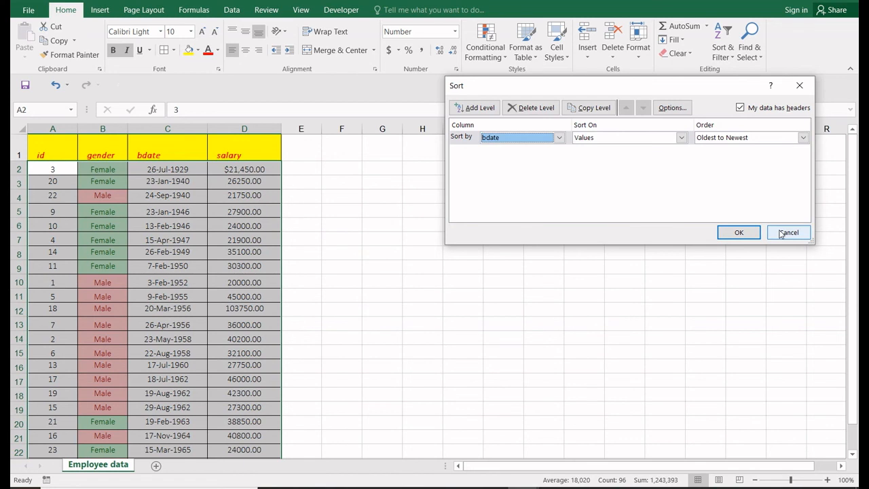
pyautogui.click(797, 88)
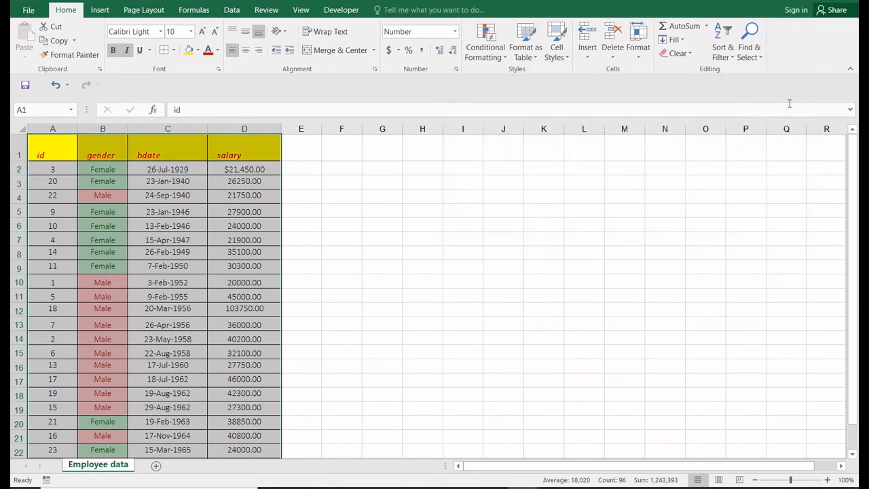
# Add filters to the employee table headers and show only bdate entries from the years 1966, 1965 and 1964.
pyautogui.click(723, 44)
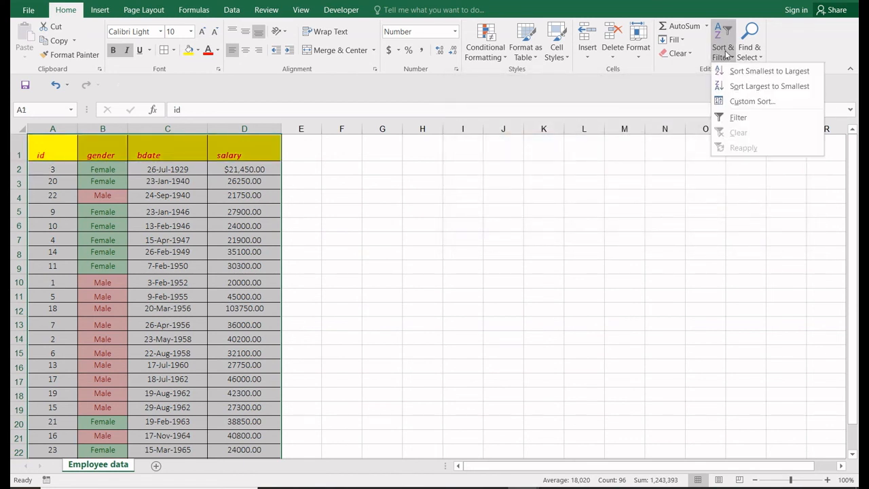
pyautogui.click(739, 119)
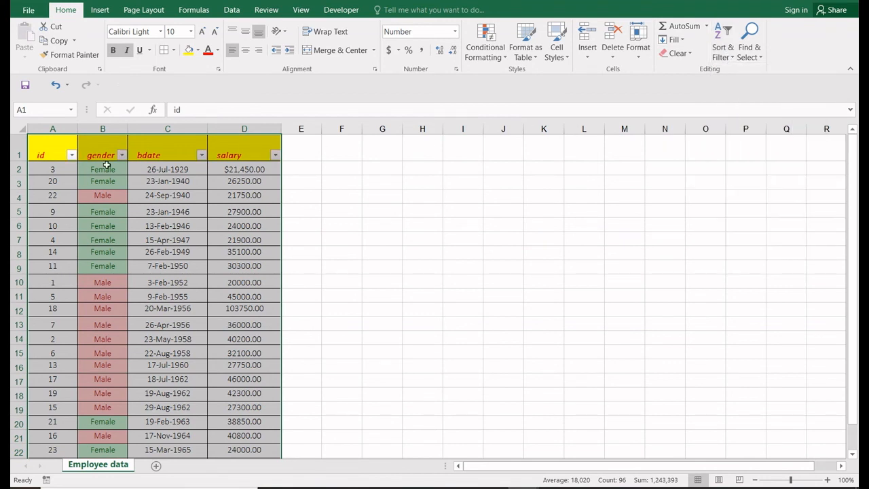
pyautogui.click(201, 156)
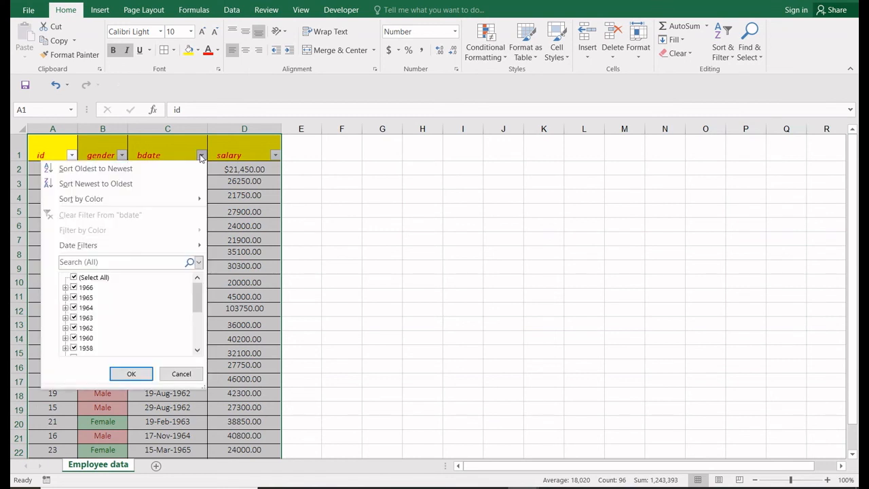
pyautogui.click(75, 278)
pyautogui.click(74, 287)
pyautogui.click(74, 297)
pyautogui.click(74, 307)
pyautogui.click(131, 373)
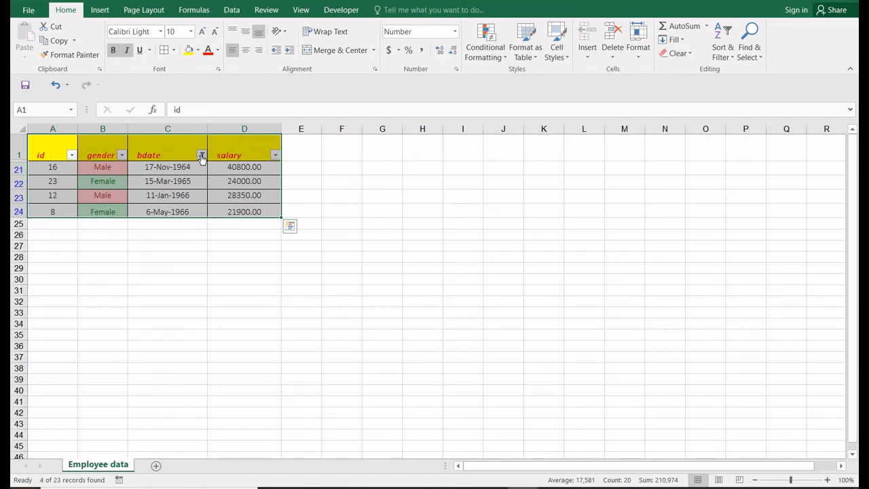
# Clear the filter from bdate and filter the column again to show only the years 1966 and 1965.
pyautogui.click(201, 156)
pyautogui.click(92, 215)
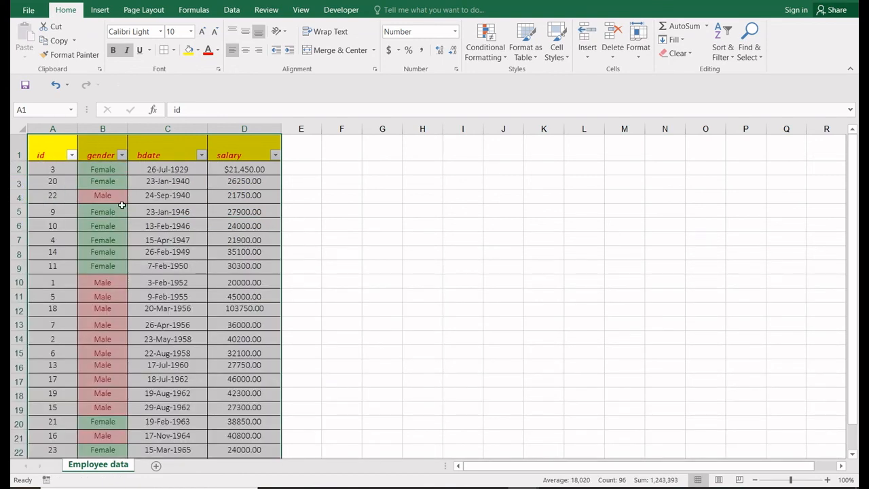
pyautogui.click(727, 47)
pyautogui.click(271, 140)
pyautogui.click(201, 156)
pyautogui.click(95, 278)
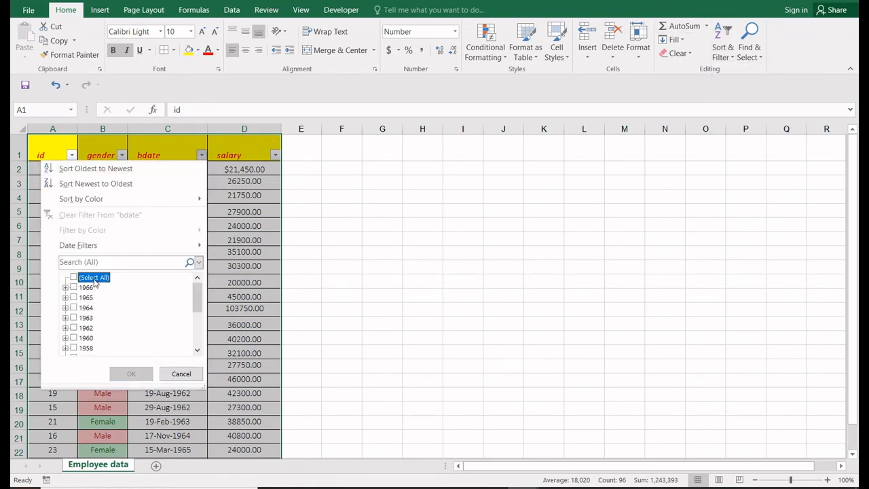
pyautogui.click(74, 288)
pyautogui.click(74, 298)
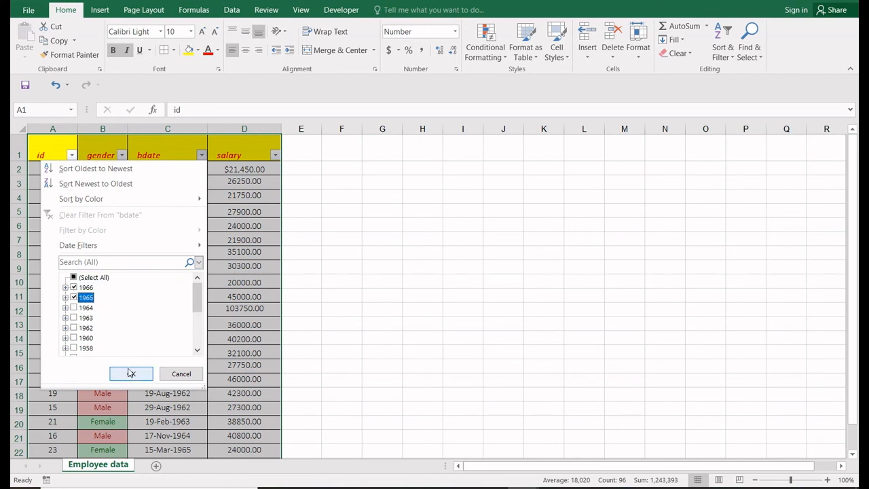
pyautogui.click(129, 373)
# Clear the active bdate filter and turn off filtering for the employee table.
pyautogui.click(722, 40)
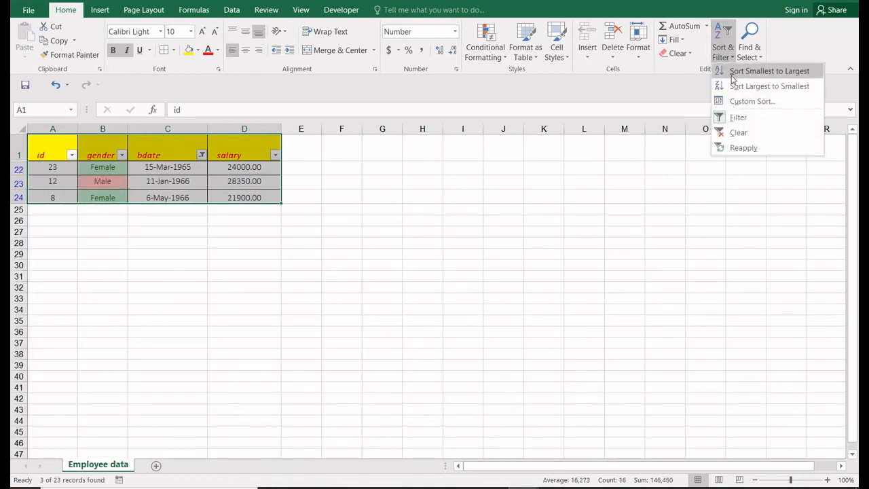
pyautogui.click(738, 132)
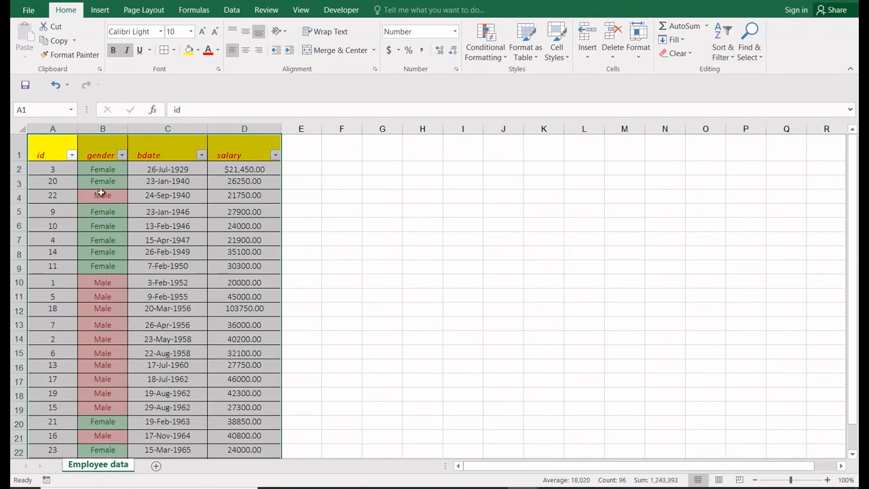
pyautogui.click(717, 56)
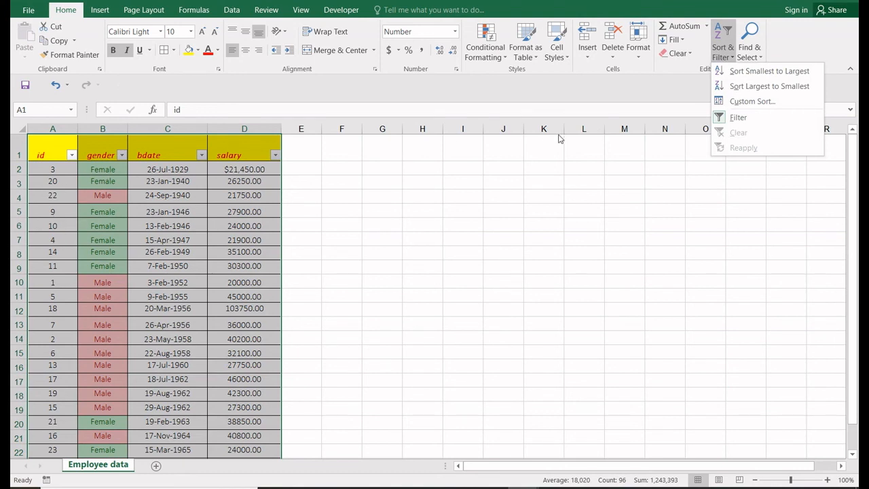
pyautogui.click(741, 118)
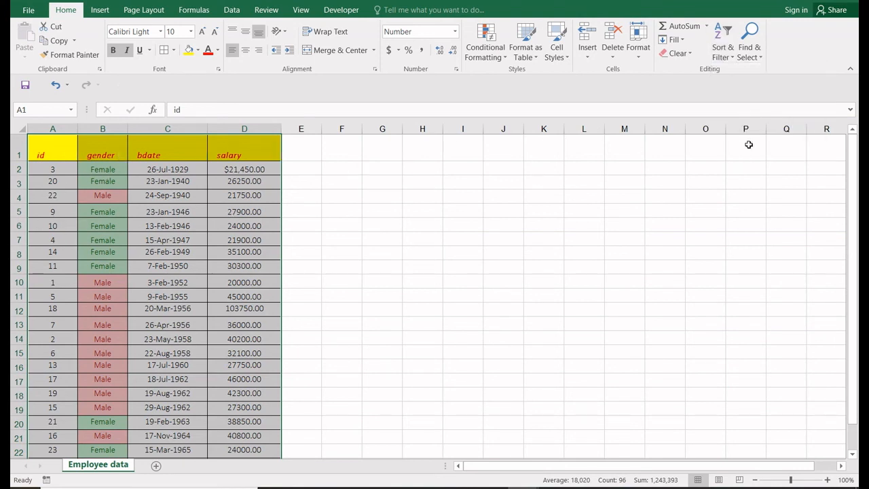
# Find the next occurrence of the value 3 in the employee table.
pyautogui.click(754, 49)
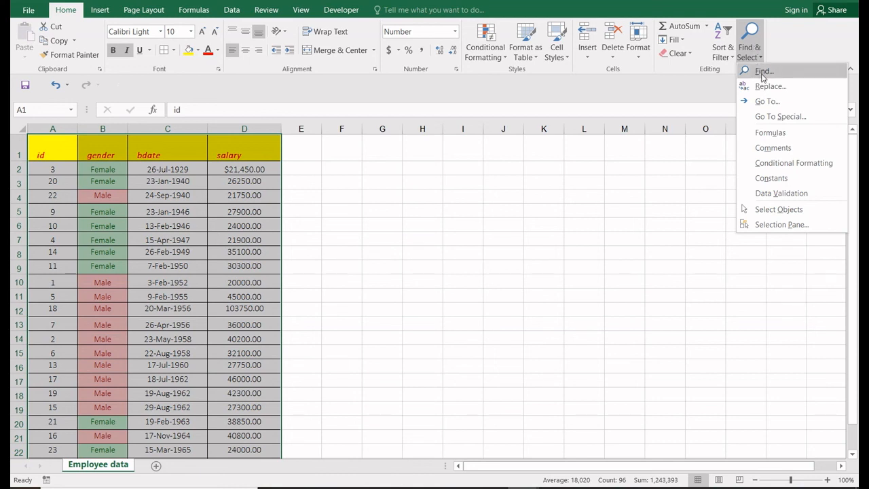
pyautogui.click(762, 77)
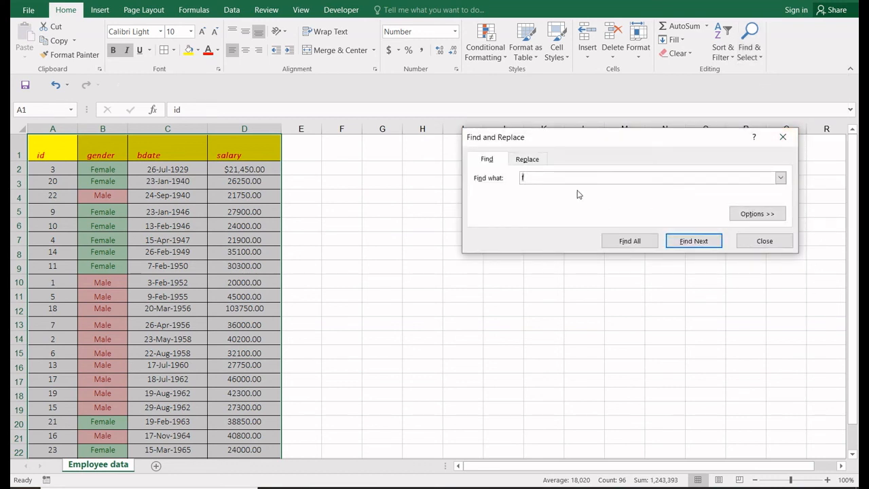
pyautogui.press('BackSpace')
pyautogui.write('3')
pyautogui.press('Return')
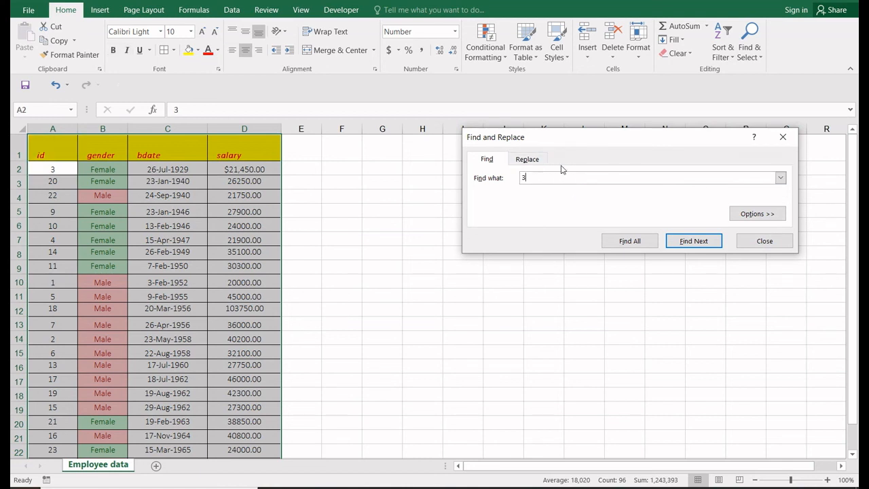
pyautogui.click(747, 242)
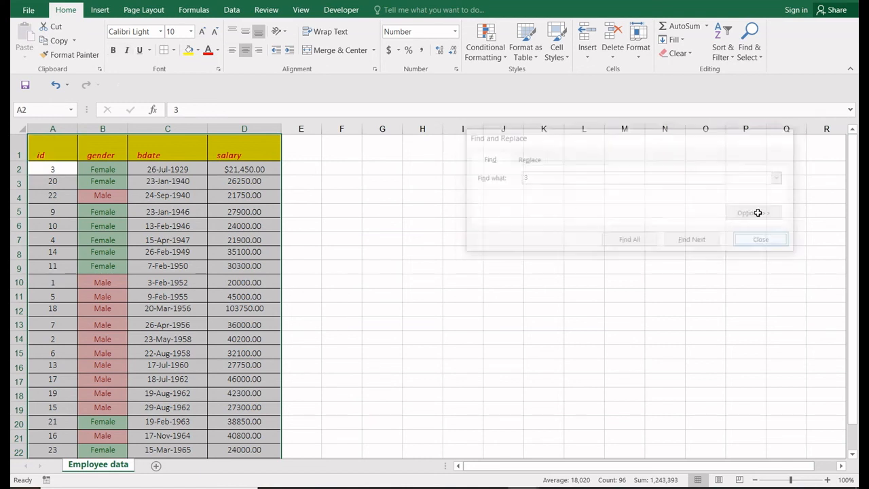
# Replace all occurrences of 3 with 3-1 in the employee table, and undo the replacement.
pyautogui.click(754, 53)
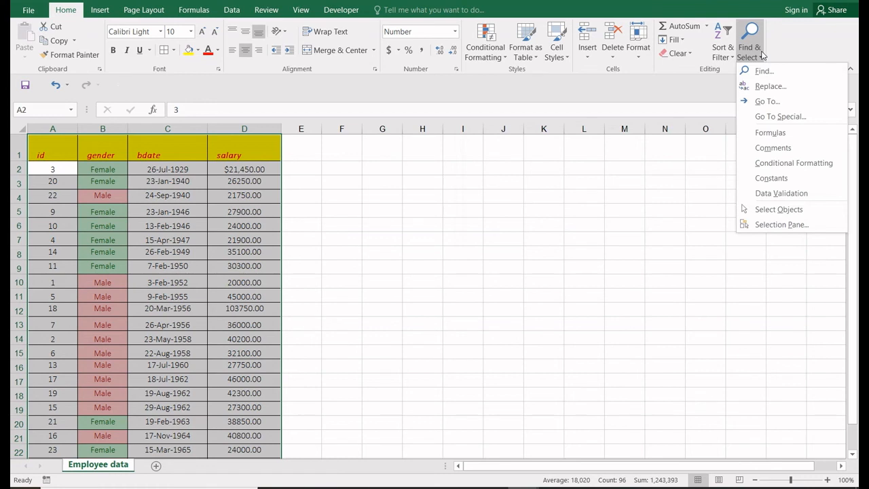
pyautogui.click(770, 87)
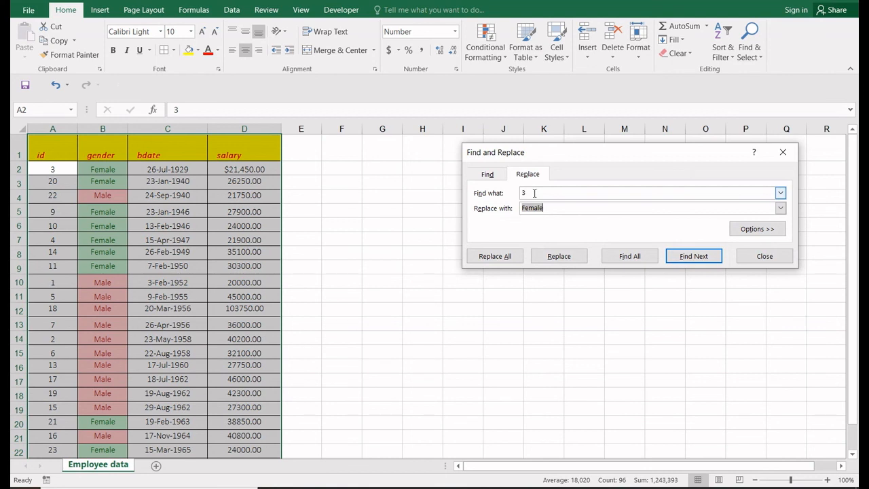
pyautogui.click(535, 193)
pyautogui.press('Tab')
pyautogui.write('3')
pyautogui.click(505, 255)
pyautogui.press('Return')
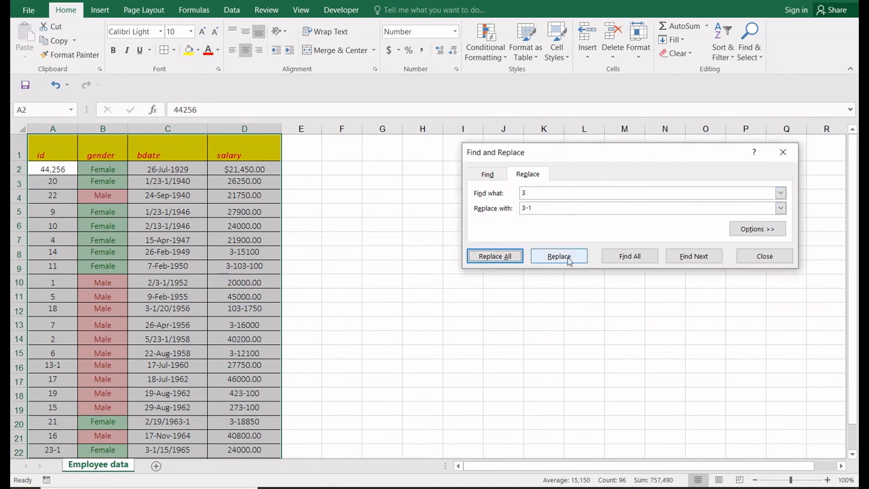
pyautogui.press('Escape')
pyautogui.hotkey('ctrl', 'z')
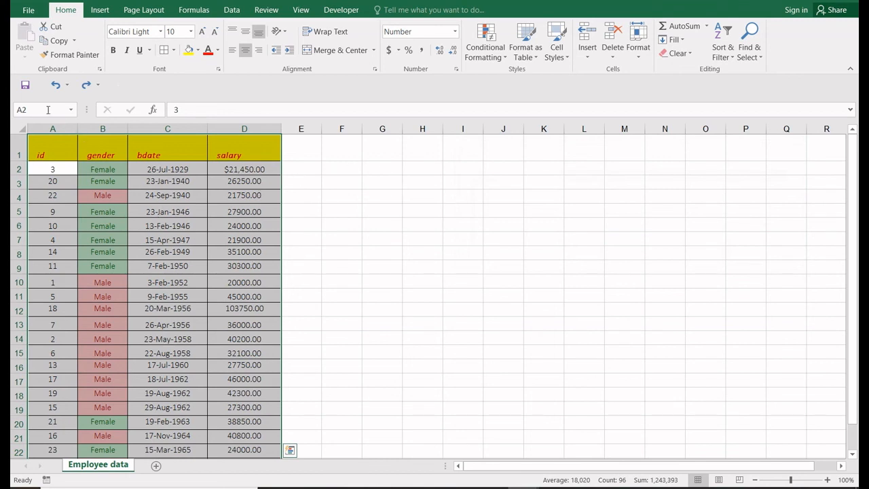
pyautogui.click(750, 51)
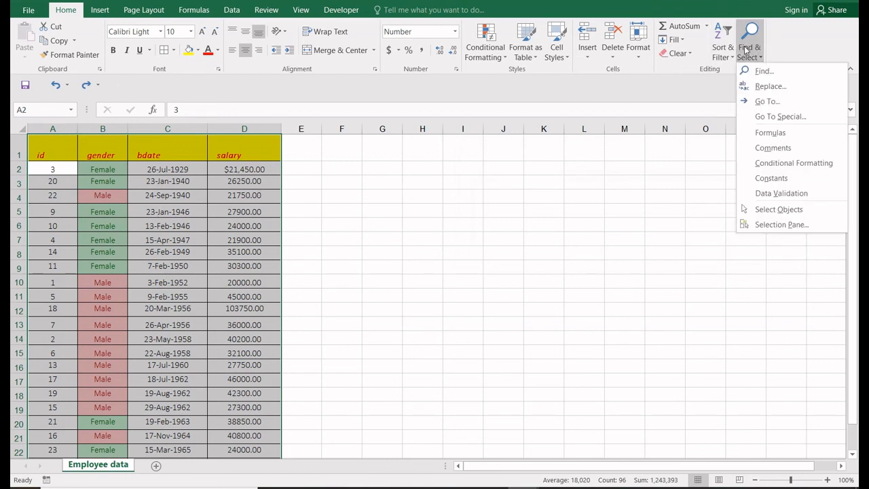
pyautogui.click(765, 102)
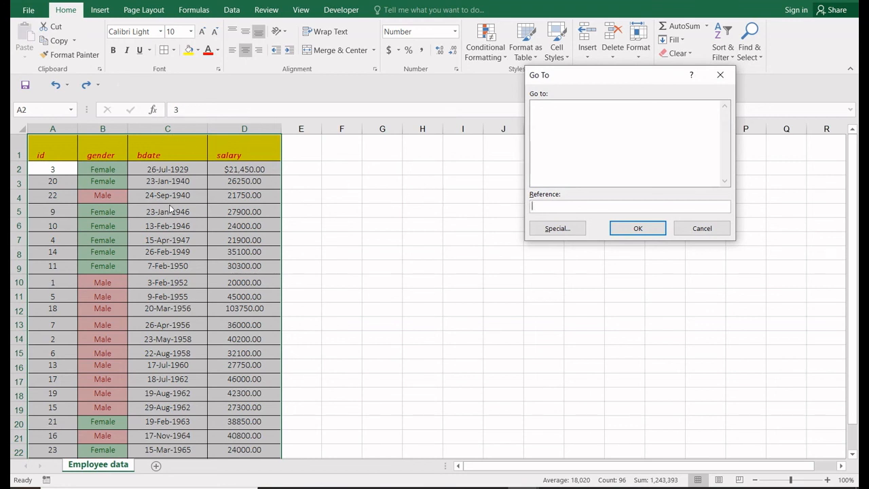
pyautogui.click(701, 229)
# Select empty cell I8 and use Go To with the reference A1 to jump to the id header.
pyautogui.click(461, 252)
pyautogui.click(747, 51)
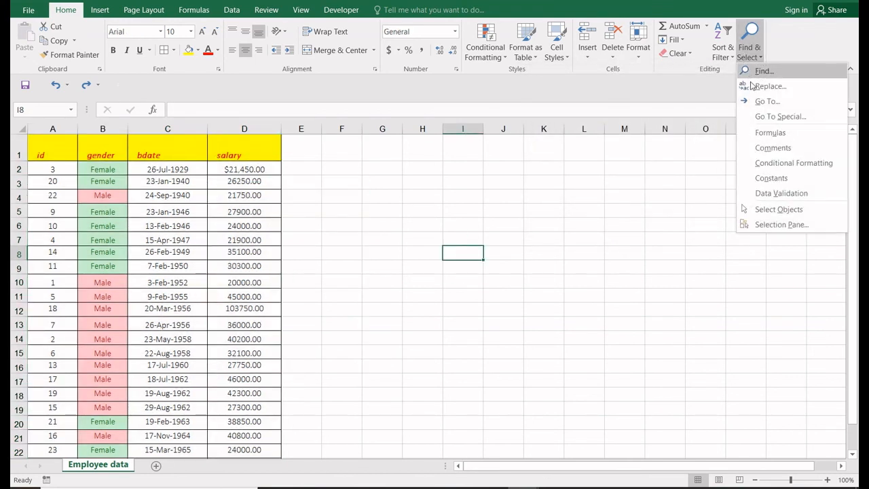
pyautogui.click(760, 100)
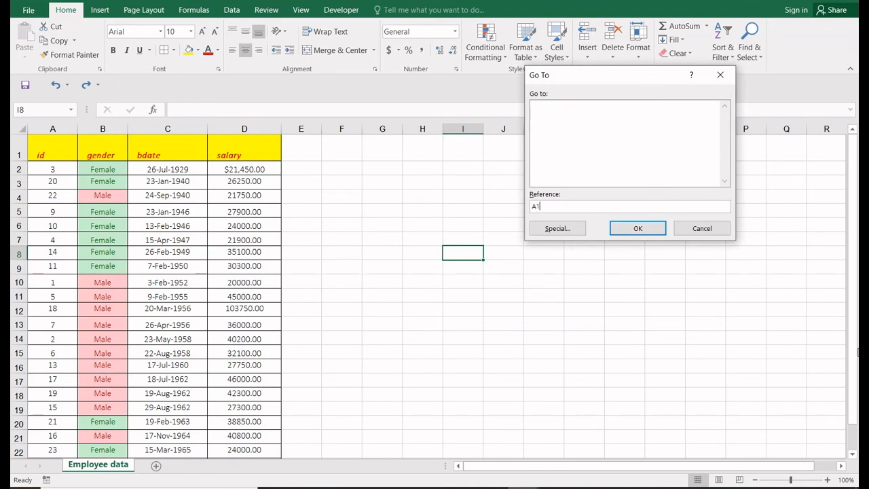
pyautogui.click(639, 228)
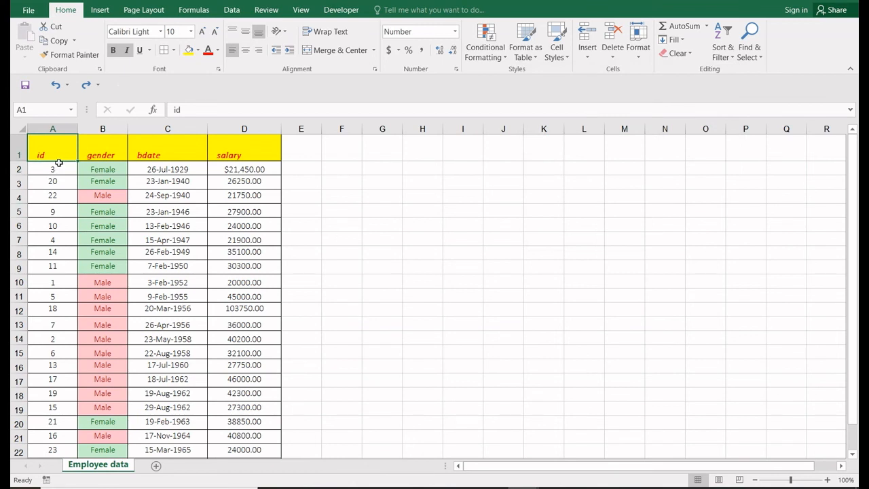
# Use Go To Special with the Current region option to select the whole employee table around cell A1.
pyautogui.click(752, 57)
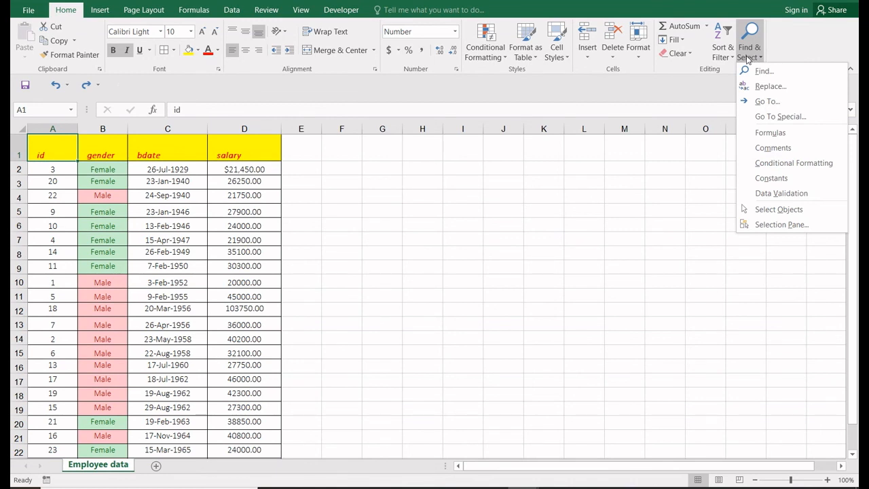
pyautogui.click(781, 117)
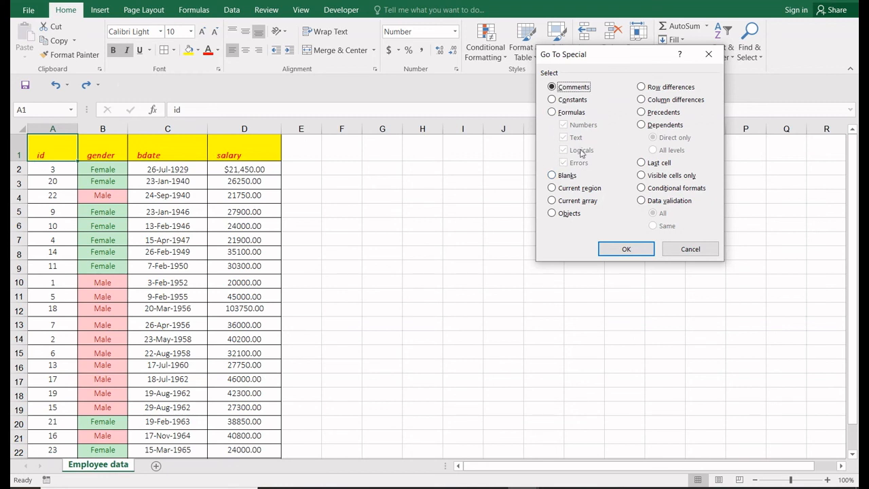
pyautogui.click(552, 113)
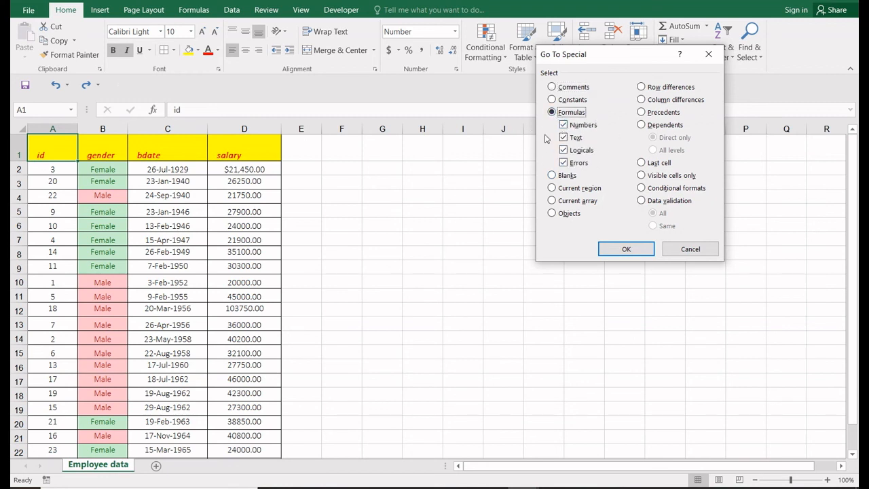
pyautogui.click(554, 87)
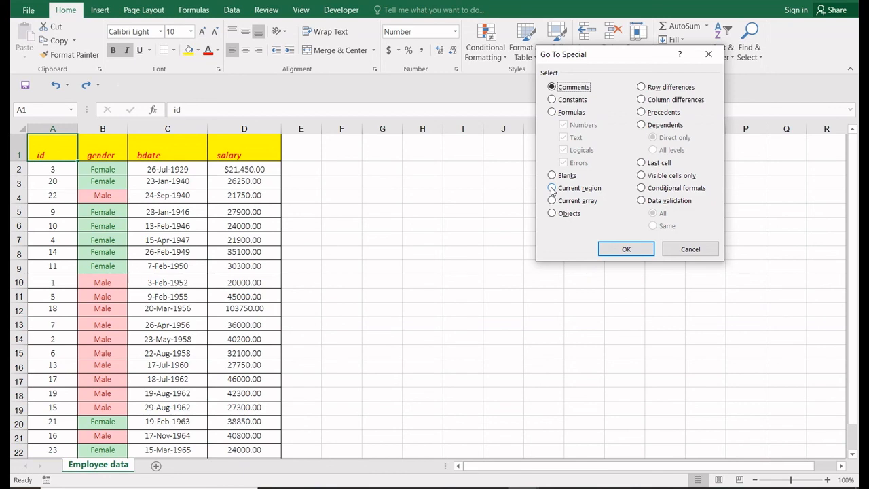
pyautogui.click(552, 189)
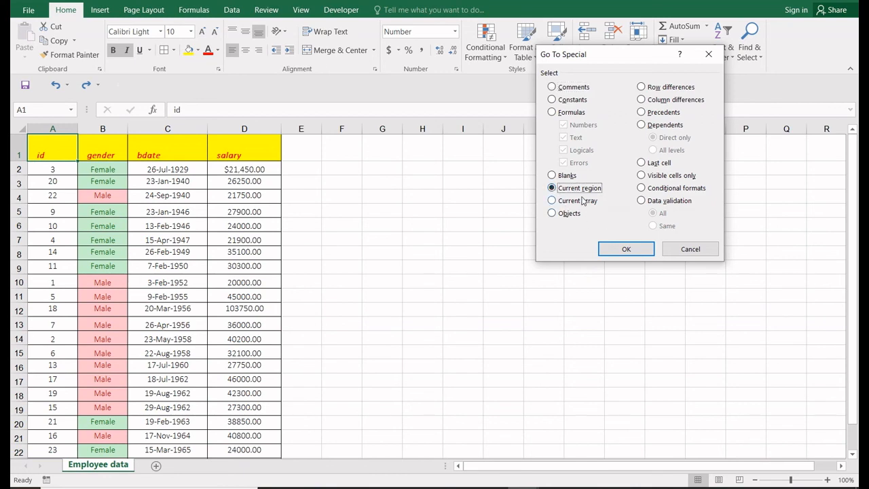
pyautogui.click(611, 250)
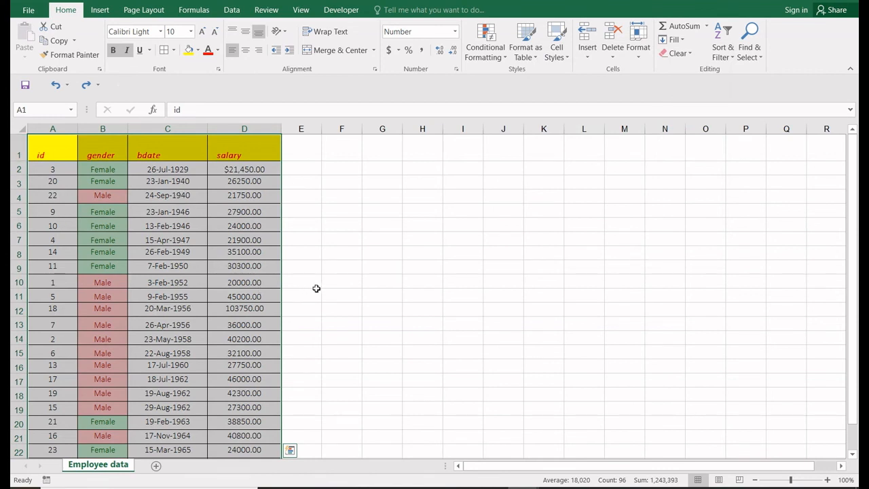
pyautogui.click(747, 57)
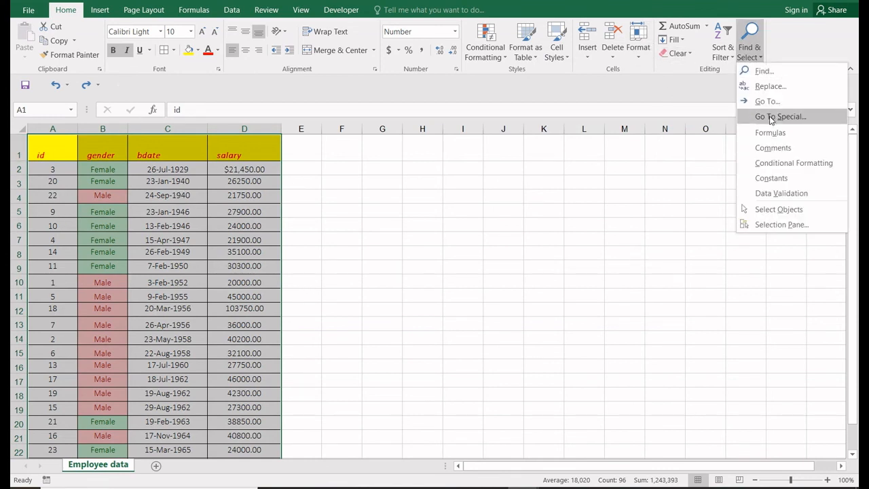
pyautogui.click(771, 118)
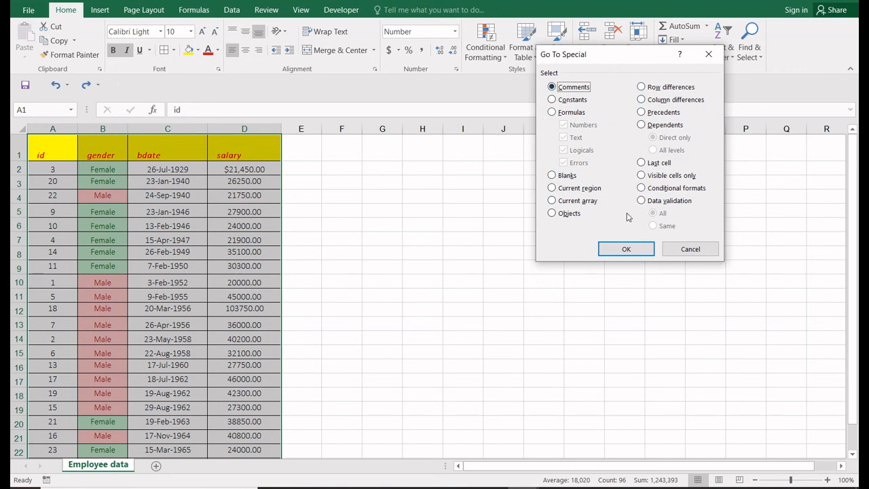
pyautogui.click(689, 253)
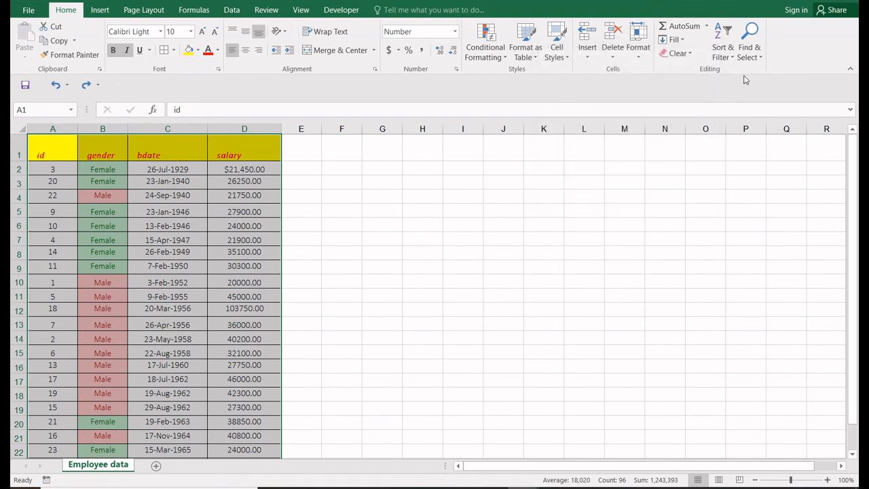
pyautogui.click(750, 42)
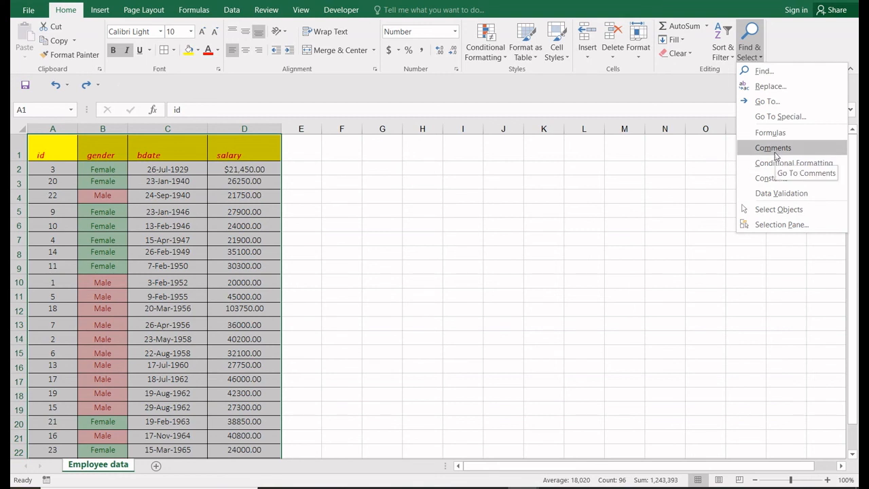
pyautogui.click(661, 175)
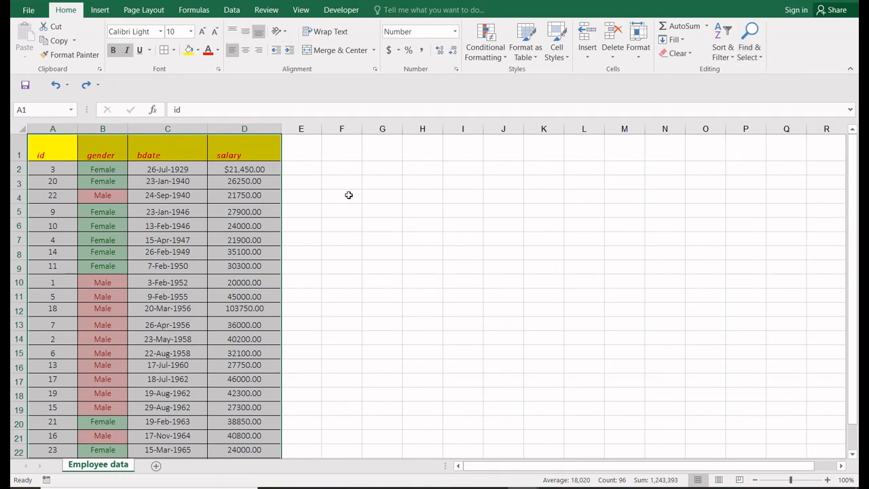